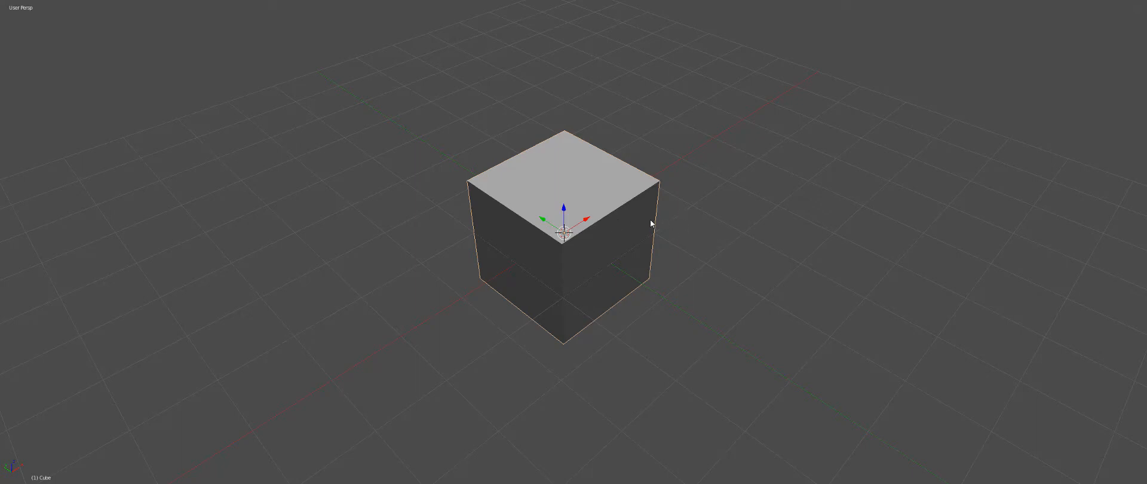
{"action": "scroll", "coordinate": [646, 221], "scroll_direction": "up", "scroll_amount": 2}
{"action": "scroll", "coordinate": [652, 228], "scroll_direction": "down", "scroll_amount": 1}
{"action": "middle_click_drag", "start_coordinate": [652, 227], "coordinate": [669, 242]}
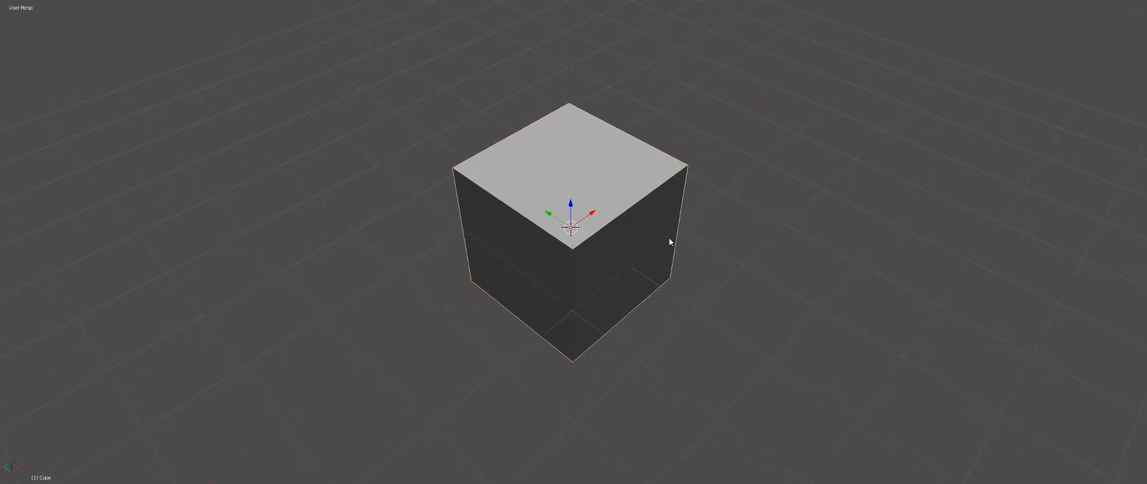
{"action": "scroll", "coordinate": [671, 233], "scroll_direction": "up", "scroll_amount": 1}
{"action": "scroll", "coordinate": [663, 239], "scroll_direction": "down", "scroll_amount": 1}
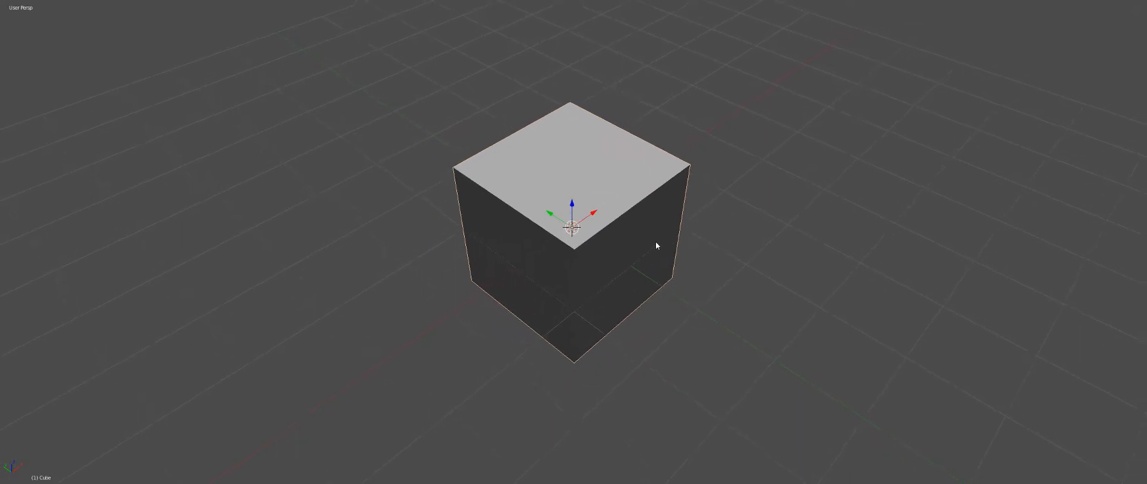
{"action": "key", "text": "q"}
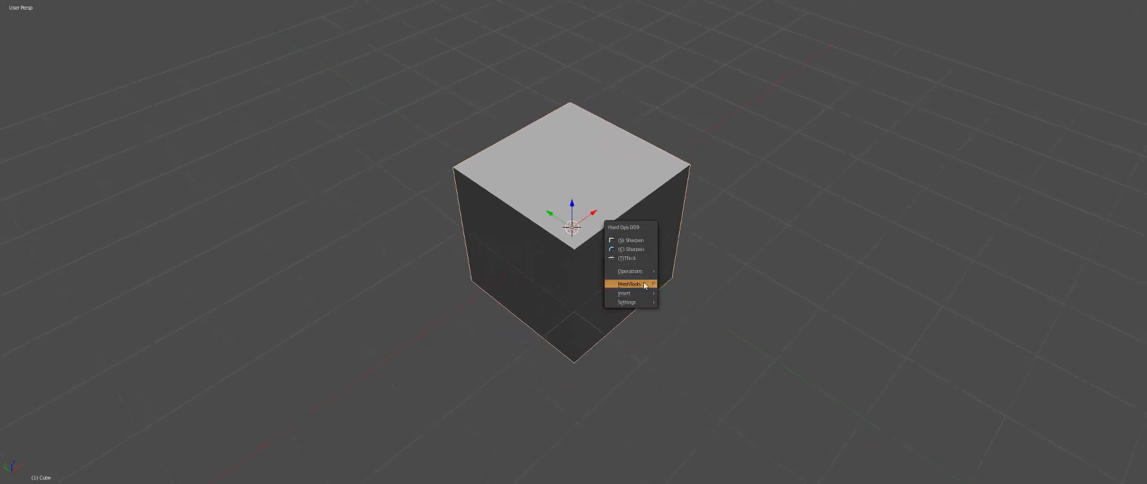
{"action": "mouse_move", "coordinate": [649, 295]}
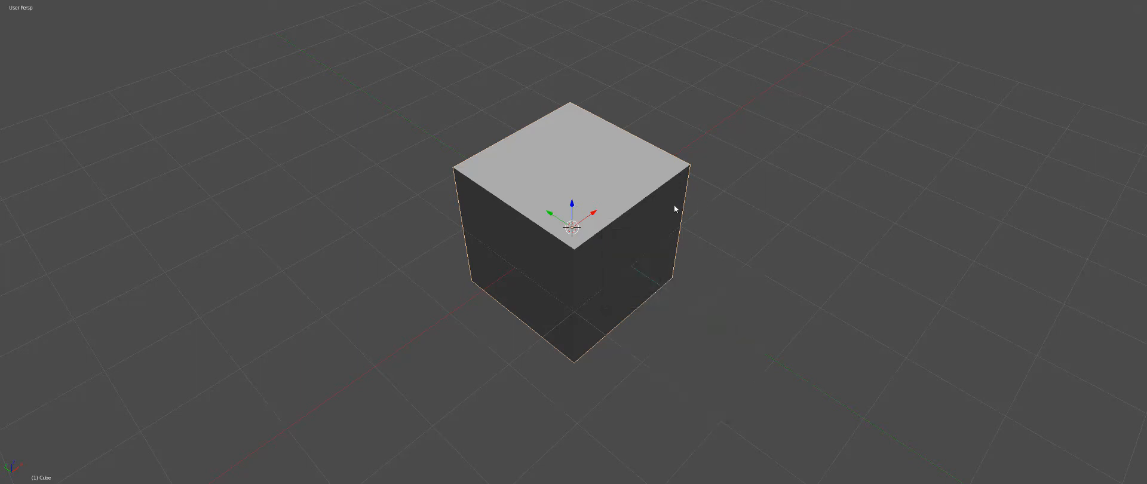
Step: Apply the Hard Ops CSharpen operation to the cube to bevel its edges
{"action": "key", "text": "q"}
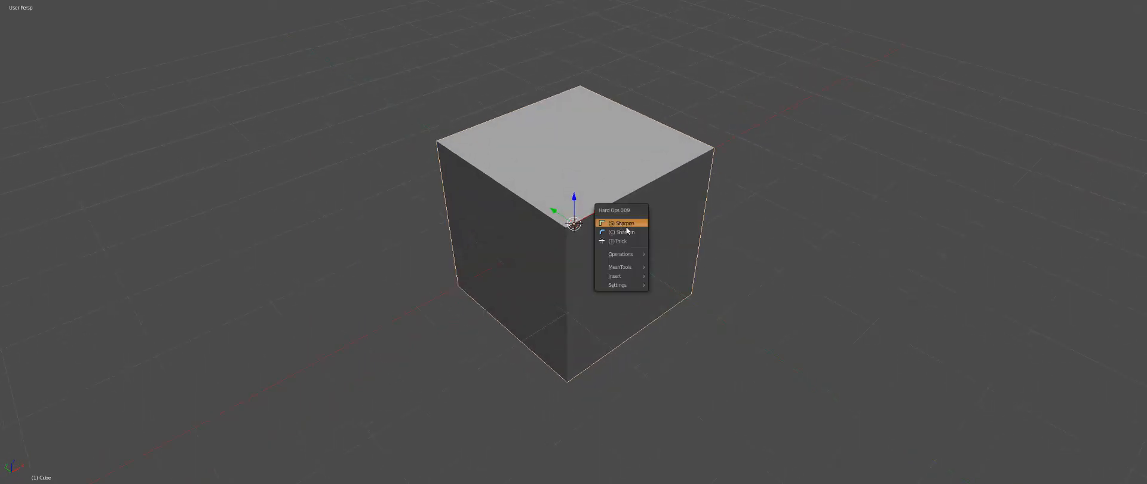
{"action": "left_click", "coordinate": [630, 227]}
{"action": "left_click", "coordinate": [633, 231]}
{"action": "left_click", "coordinate": [613, 231]}
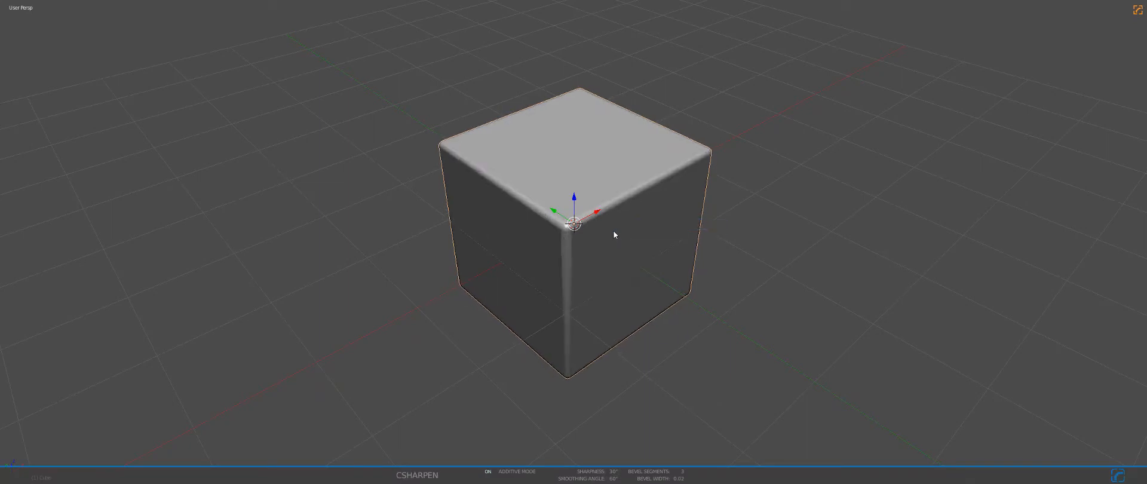
{"action": "middle_click_drag", "start_coordinate": [613, 237], "coordinate": [627, 247]}
Step: Add a second cube, scale it down and raise it along Z so it overlaps the large cube's top face
{"action": "key", "text": "shift+a"}
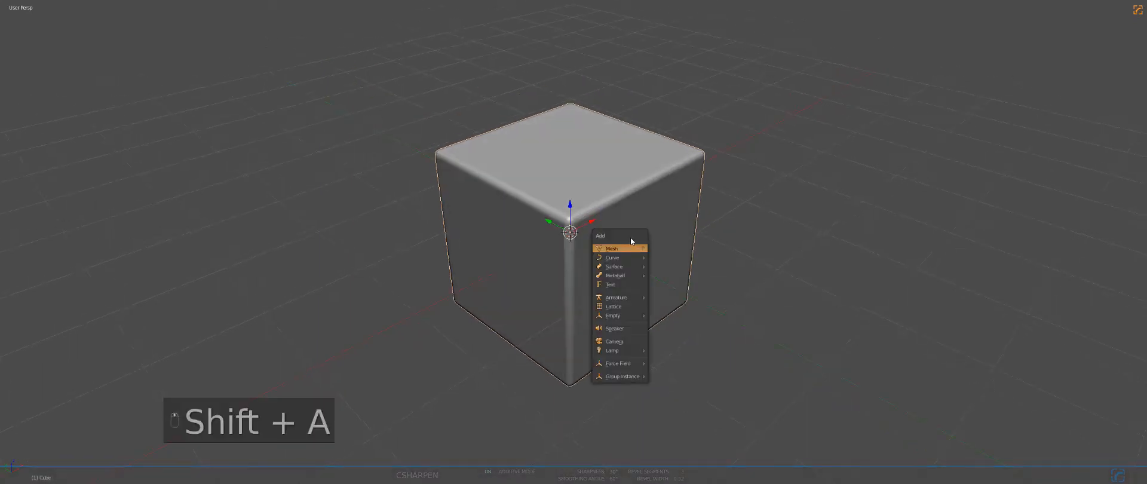
{"action": "mouse_move", "coordinate": [622, 249]}
{"action": "left_click", "coordinate": [680, 257]}
{"action": "key", "text": "s"}
{"action": "key", "text": "g"}
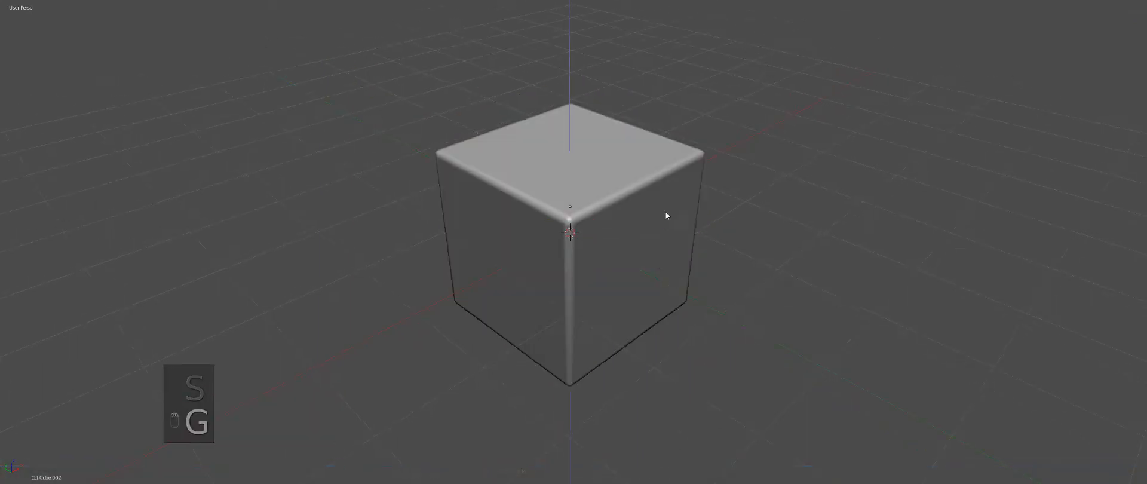
{"action": "left_click", "coordinate": [654, 193]}
{"action": "left_click", "coordinate": [648, 206]}
Step: Subtract the small cube from the large cube with a boolean difference
{"action": "left_click", "coordinate": [604, 144]}
{"action": "left_click", "coordinate": [629, 191], "text": "shift"}
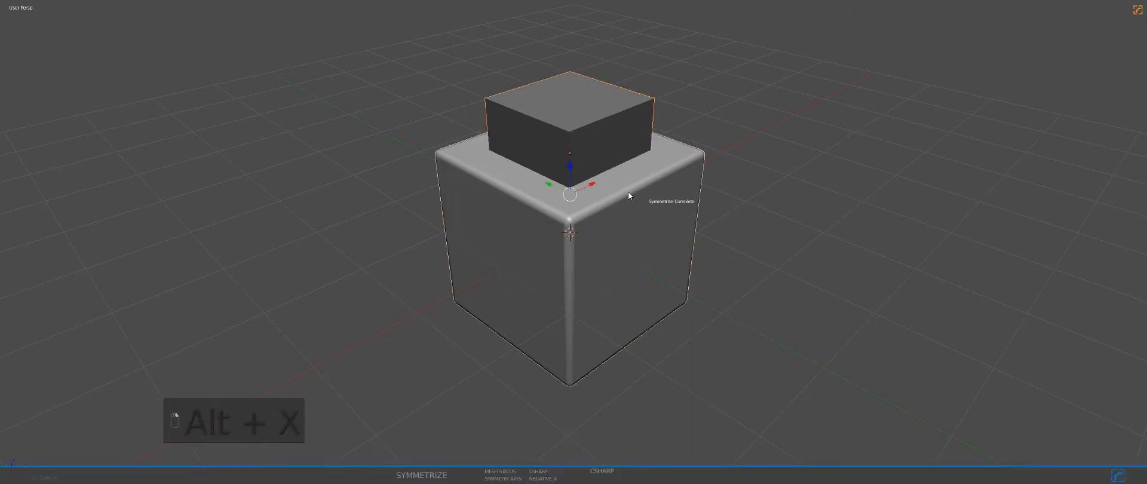
{"action": "key", "text": "ctrl+KP_Subtract"}
Step: Bevel the cutter's vertical edges, then flatten and reposition it to give a shallower, rounded recess in the top face
{"action": "key", "text": "a"}
{"action": "key", "text": "Tab"}
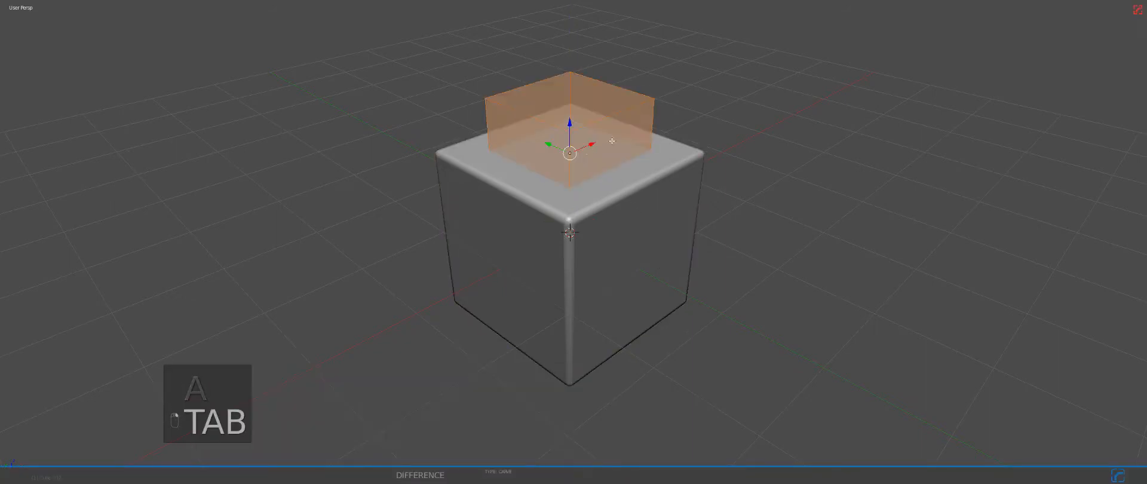
{"action": "key", "text": "Tab"}
{"action": "key", "text": "z"}
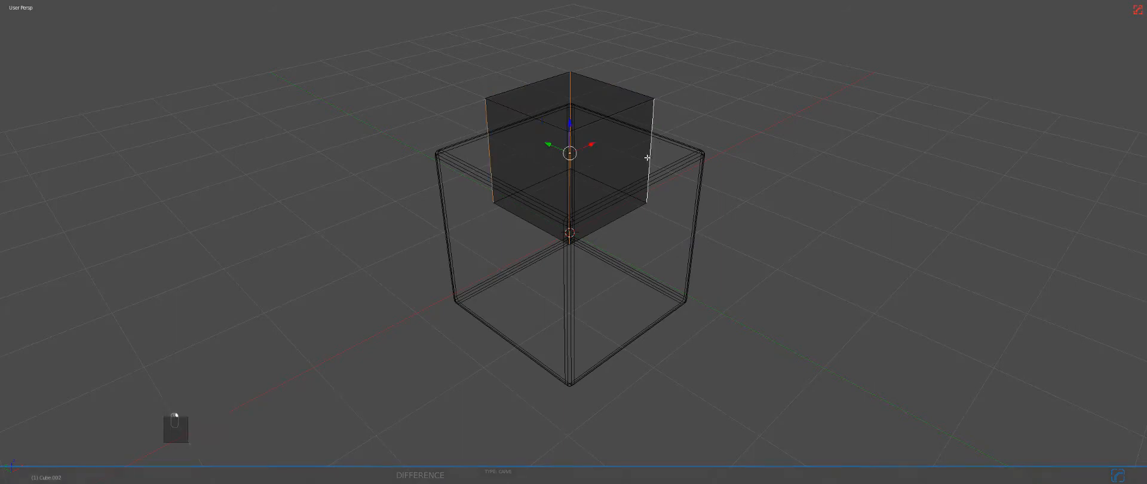
{"action": "key", "text": "z"}
{"action": "key", "text": "ctrl+b"}
{"action": "key", "text": "Tab"}
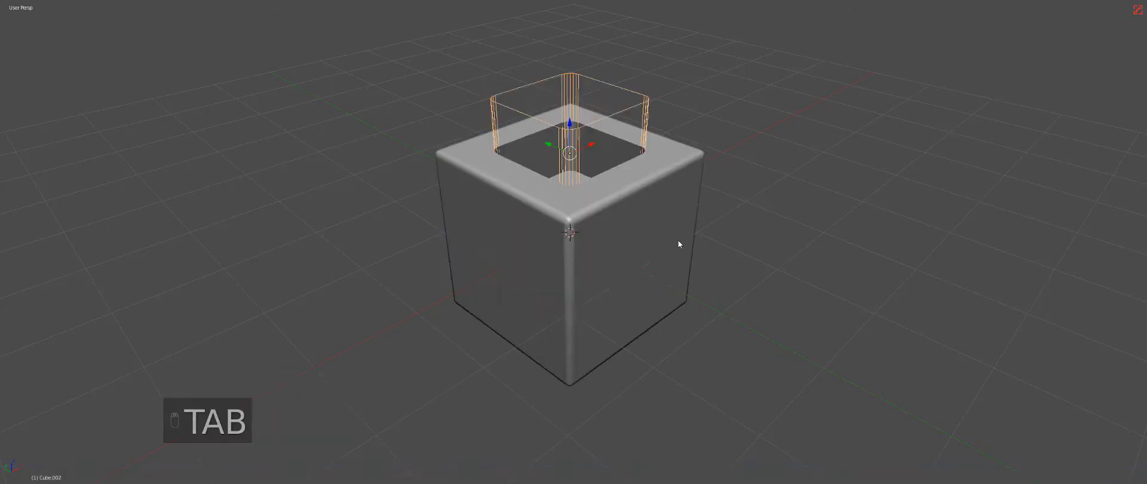
{"action": "key", "text": "s"}
{"action": "key", "text": "g"}
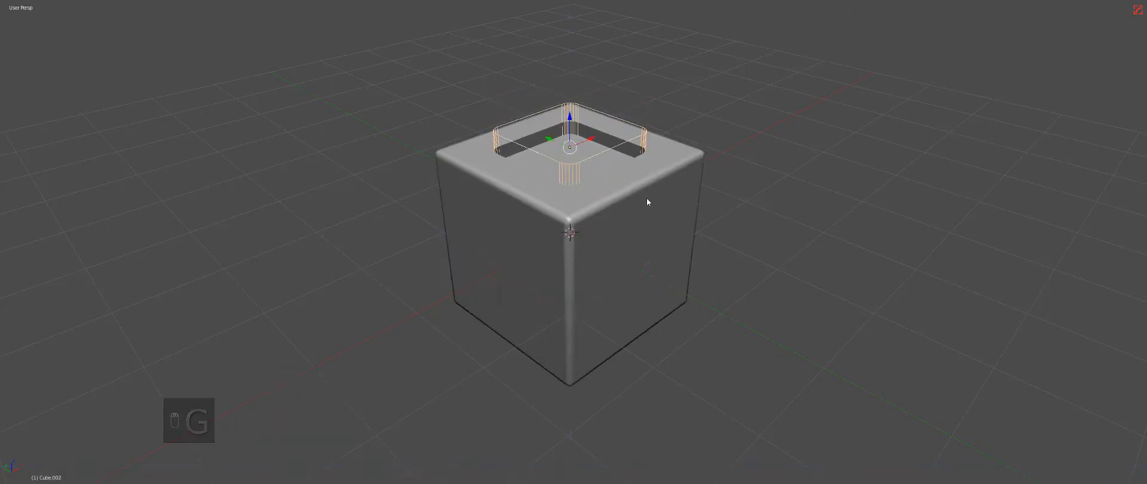
Step: Apply CSharpen to the large cube with its top recess and adjust the bevel width
{"action": "right_click", "coordinate": [647, 200]}
{"action": "key", "text": "q"}
{"action": "left_click", "coordinate": [633, 184]}
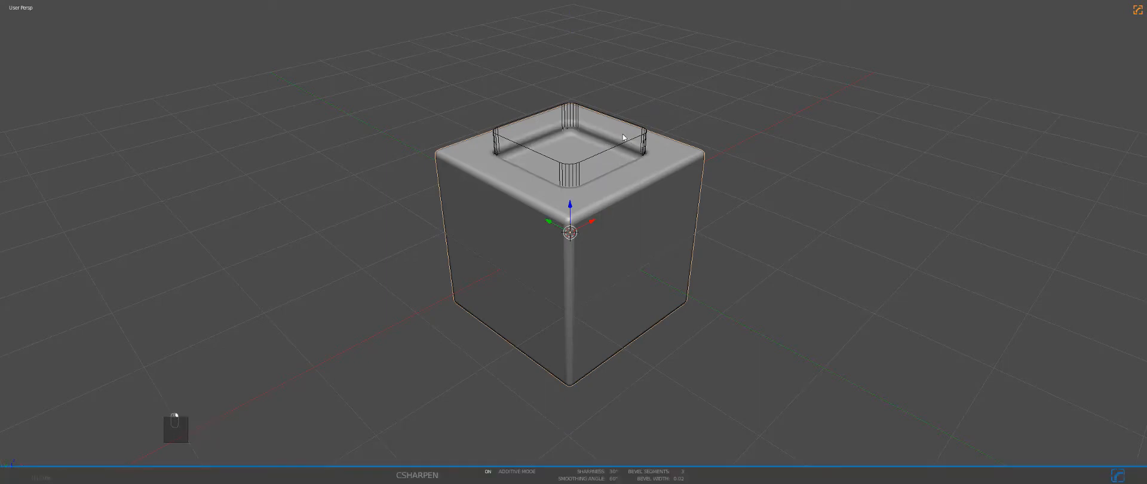
{"action": "key", "text": "q"}
{"action": "left_click", "coordinate": [641, 174]}
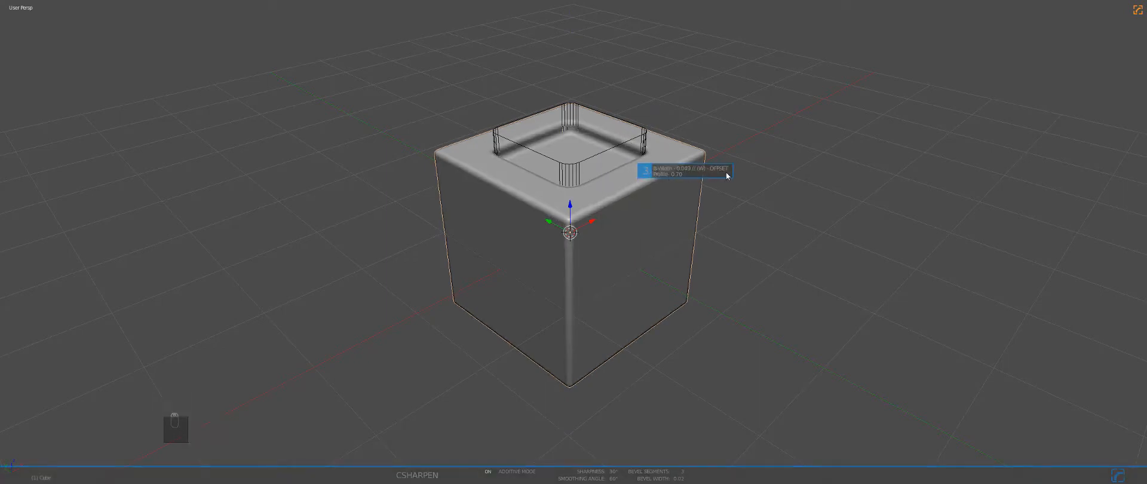
{"action": "right_click", "coordinate": [615, 150]}
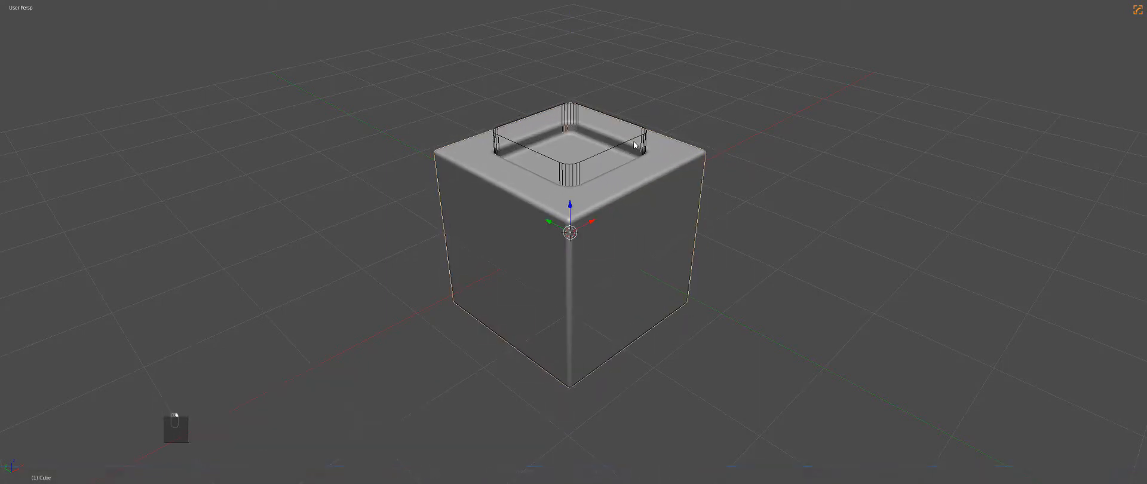
Step: Scale the cutter down, rotate it 90 degrees upright and place it against the upper part of the cube's side face
{"action": "key", "text": "s"}
{"action": "key", "text": "g"}
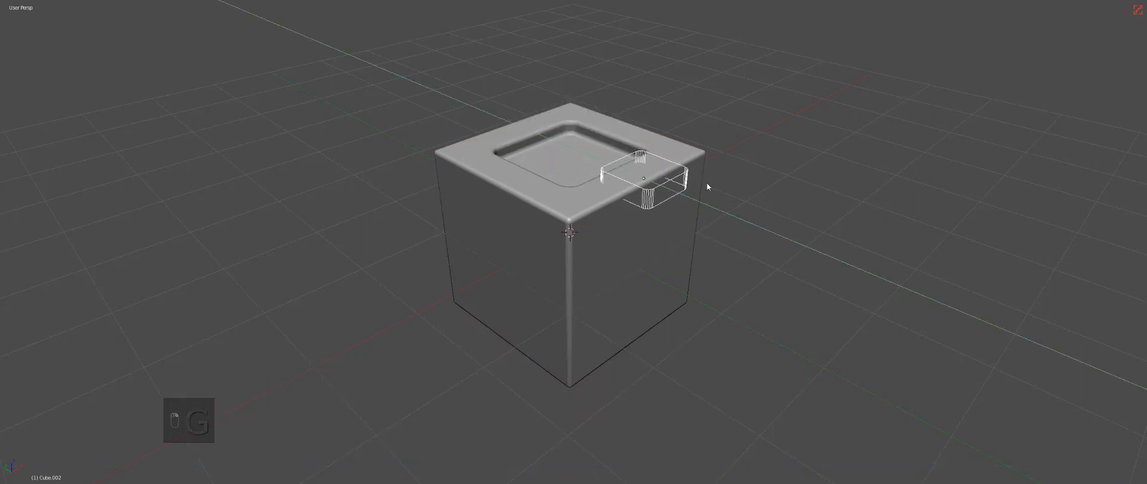
{"action": "left_click", "coordinate": [699, 180]}
{"action": "type", "text": "90"}
{"action": "key", "text": "Return"}
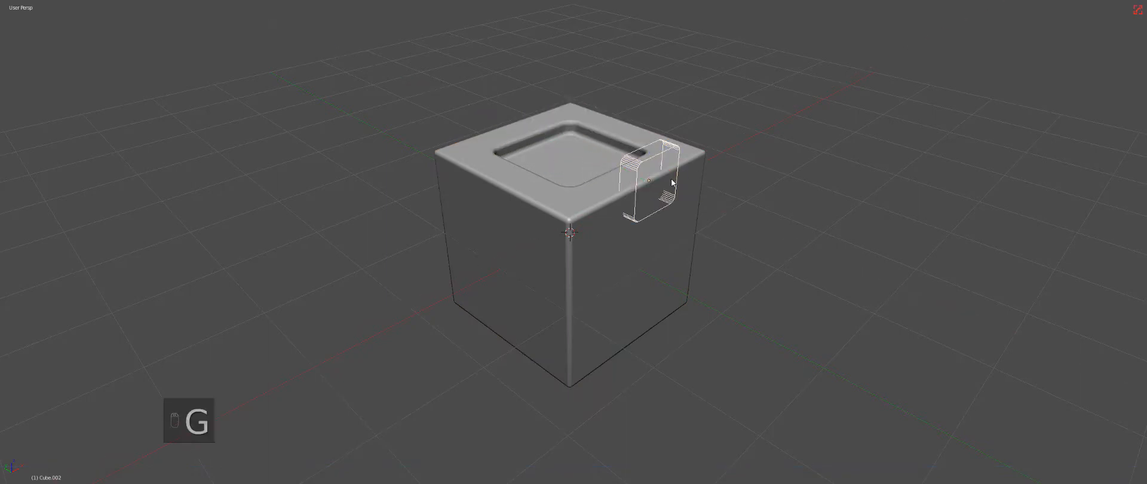
{"action": "left_click", "coordinate": [672, 233]}
Step: Subtract the upright cutter from the side face and shift it along Y to adjust the recess depth
{"action": "right_click", "coordinate": [647, 175], "text": "shift"}
{"action": "key", "text": "ctrl+KP_Subtract"}
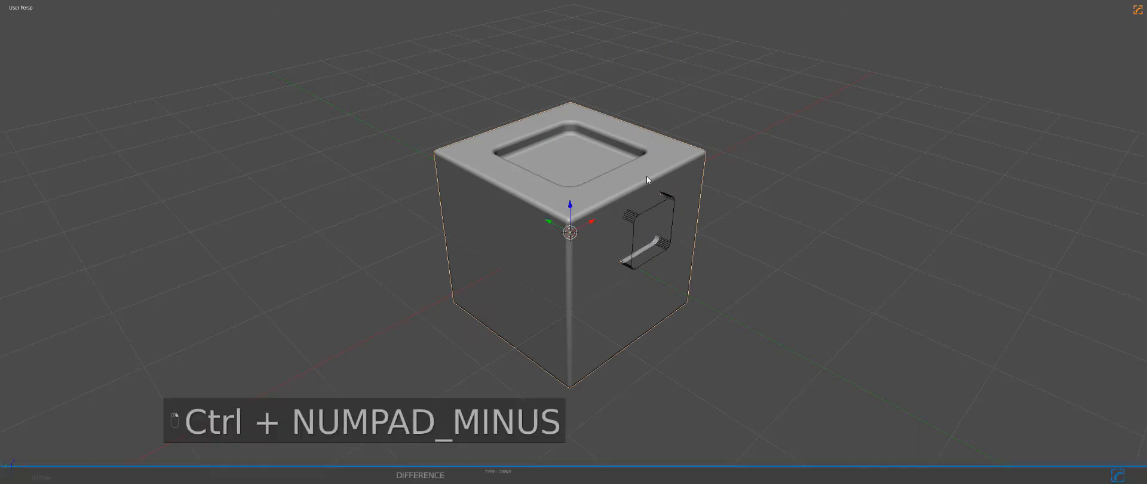
{"action": "key", "text": "a"}
{"action": "right_click", "coordinate": [657, 203]}
{"action": "key", "text": "g"}
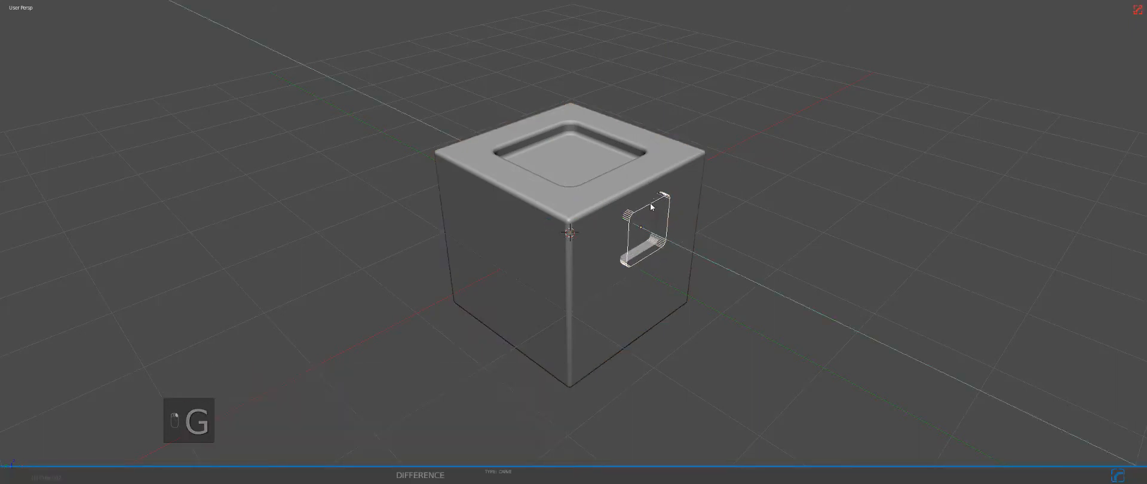
{"action": "left_click", "coordinate": [651, 206]}
Step: Hide the cutter, bevel the side recess's cut edges with Hard Ops and symmetrize the block across the X axis
{"action": "key", "text": "q"}
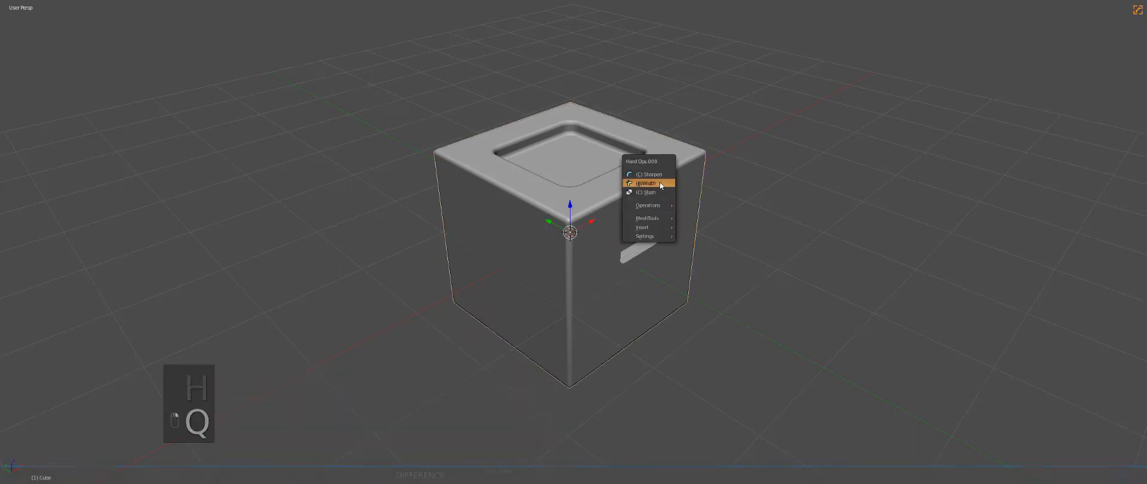
{"action": "left_click", "coordinate": [656, 185]}
{"action": "middle_click_drag", "start_coordinate": [654, 192], "coordinate": [606, 220]}
{"action": "key", "text": "alt+x"}
{"action": "key", "text": "shift+a"}
Step: Bevel the block's centre edge loop into a strip, then bevel the strip's two border loops into narrow bands
{"action": "key", "text": "Tab"}
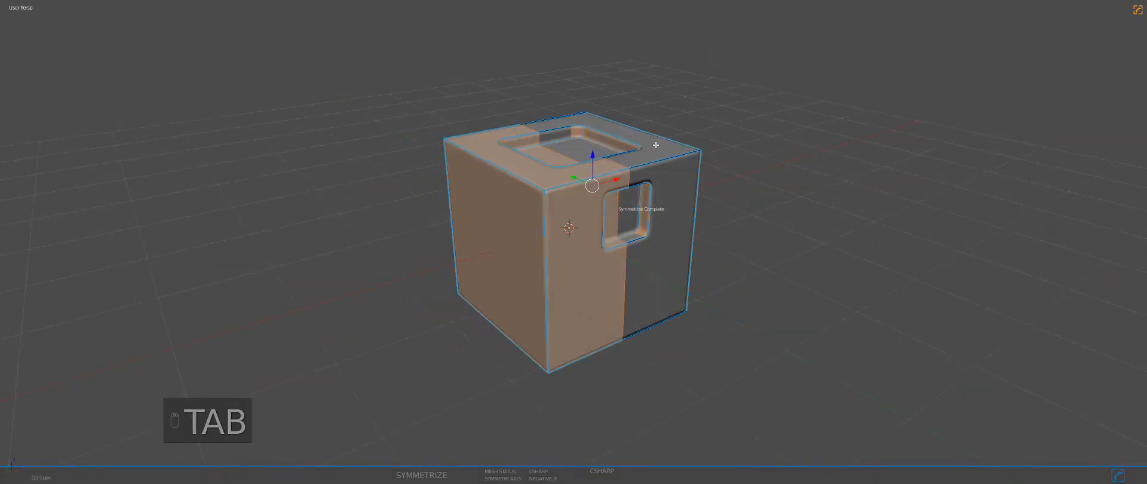
{"action": "middle_click_drag", "start_coordinate": [880, 169], "coordinate": [665, 219]}
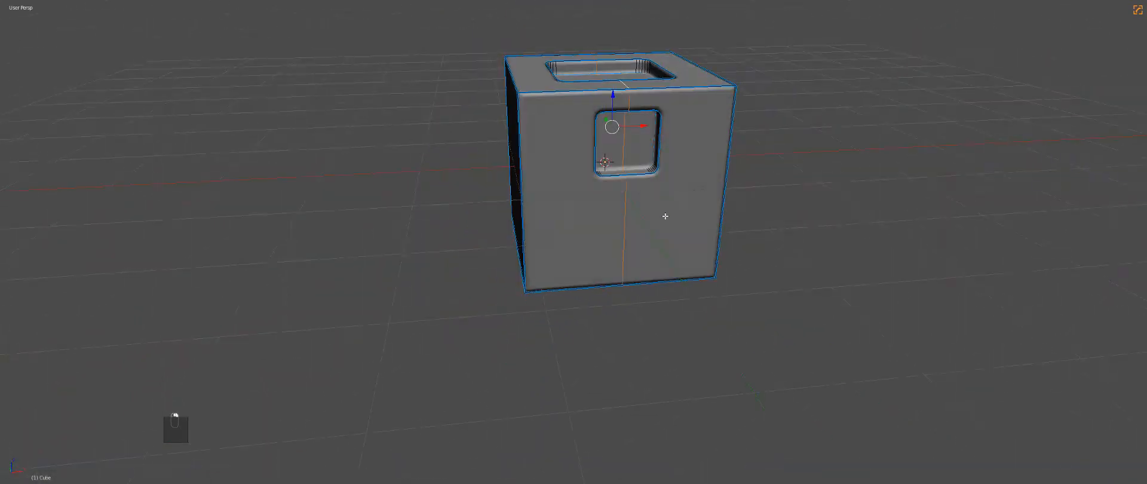
{"action": "key", "text": "ctrl+b"}
{"action": "left_click", "coordinate": [674, 207]}
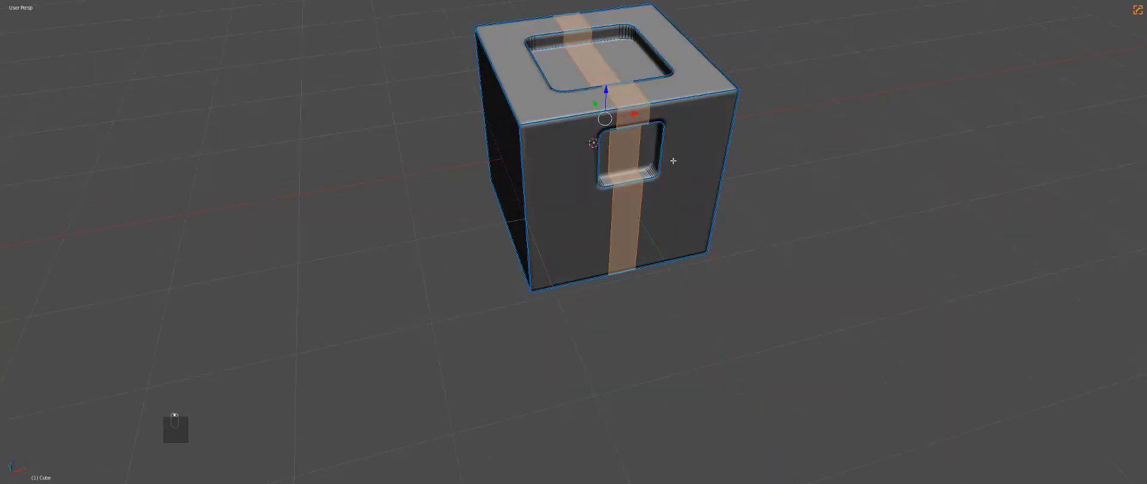
{"action": "key", "text": "shift+grave"}
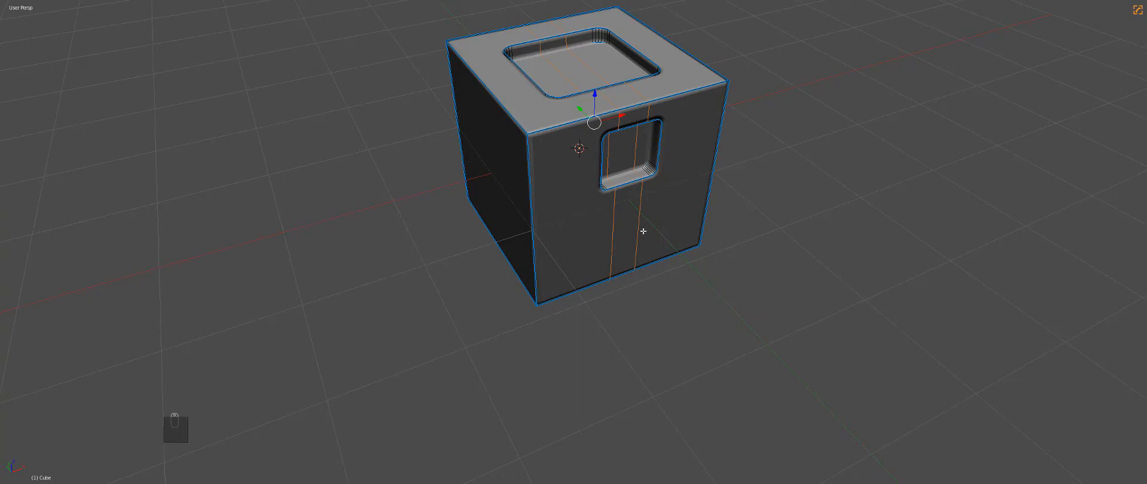
{"action": "key", "text": "ctrl+b"}
{"action": "left_click", "coordinate": [672, 236]}
Step: Select the strip's central faces on the front and back top rims and lower them to form two notches
{"action": "key", "text": "ctrl+Tab"}
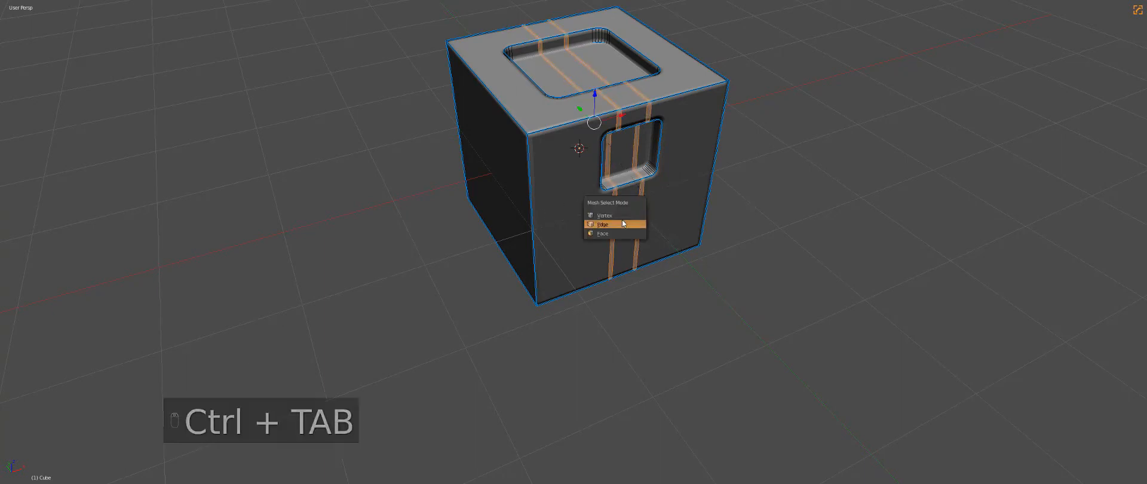
{"action": "left_click", "coordinate": [618, 233]}
{"action": "left_click", "coordinate": [621, 95]}
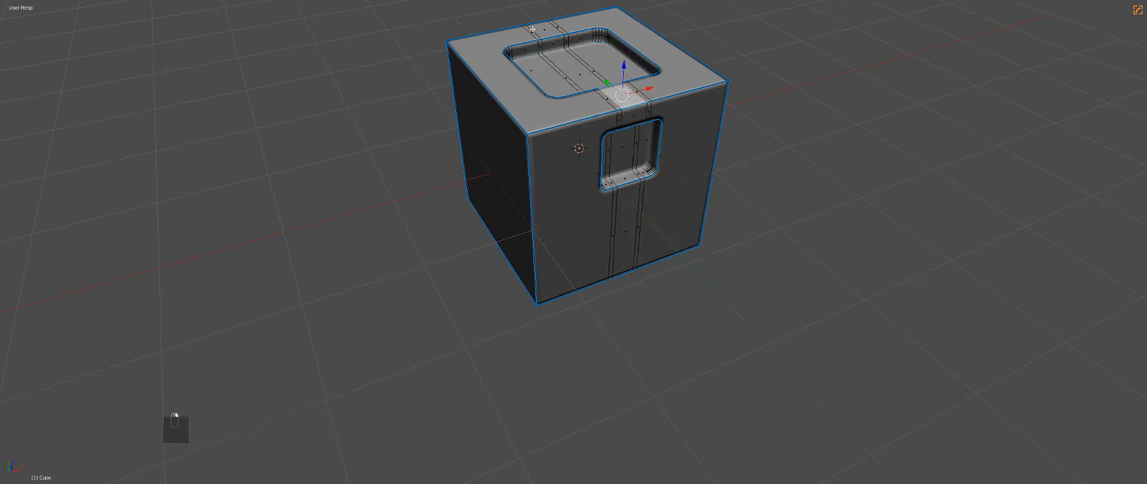
{"action": "left_click", "coordinate": [542, 25], "text": "shift"}
{"action": "key", "text": "z"}
{"action": "left_click", "coordinate": [574, 50]}
{"action": "key", "text": "Tab"}
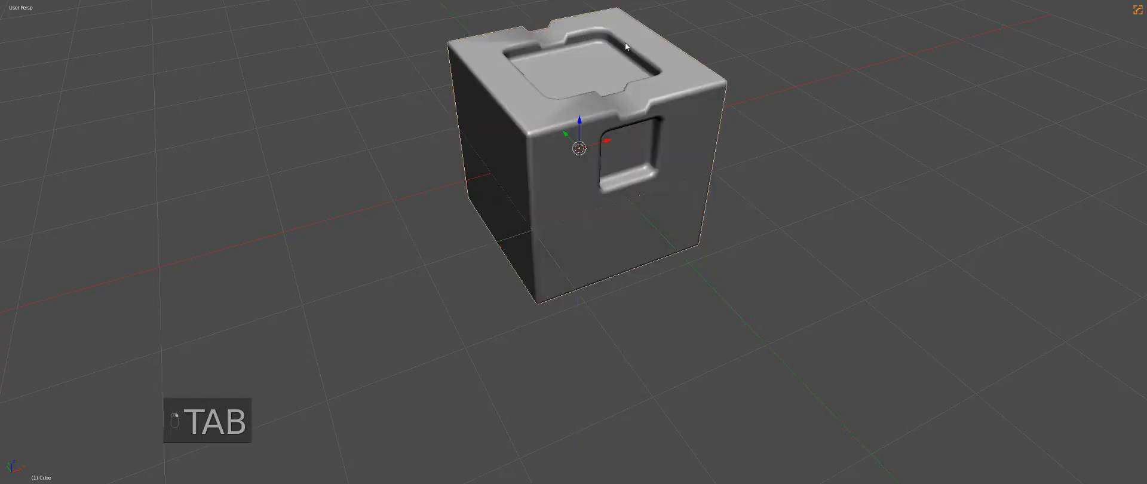
Step: Apply CSharpen to the notched block and adjust its bevel width
{"action": "key", "text": "q"}
{"action": "left_click", "coordinate": [621, 42]}
{"action": "middle_click_drag", "start_coordinate": [628, 113], "coordinate": [645, 163]}
{"action": "key", "text": "q"}
{"action": "left_click", "coordinate": [689, 150]}
{"action": "left_click", "coordinate": [746, 145]}
Step: Add another cube, scale it down slightly and move it along Y so it partly overlaps the block's recessed side
{"action": "scroll", "coordinate": [626, 153], "scroll_direction": "down", "scroll_amount": 3}
{"action": "key", "text": "a"}
{"action": "key", "text": "shift+a"}
{"action": "left_click", "coordinate": [673, 171]}
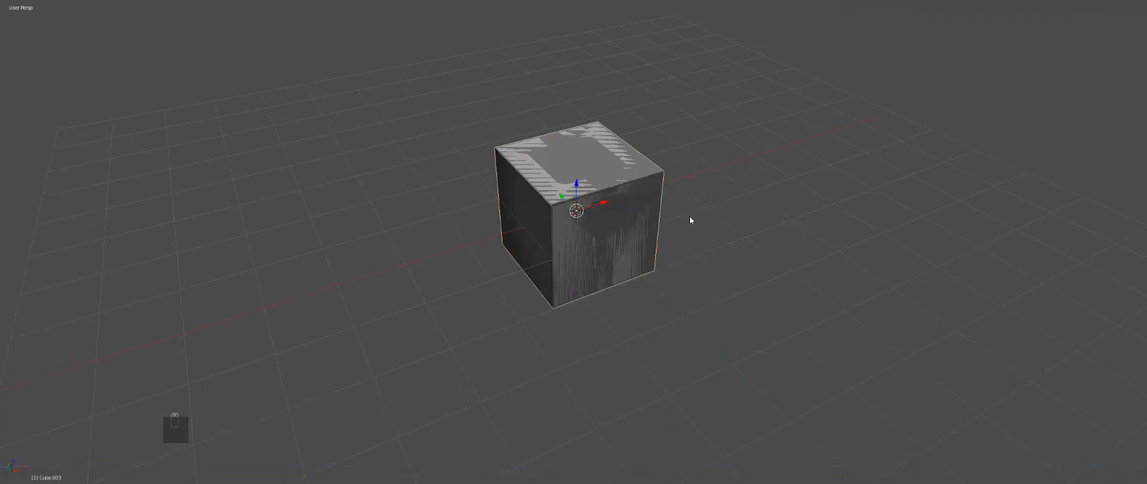
{"action": "key", "text": "s"}
{"action": "key", "text": "g"}
{"action": "key", "text": "g"}
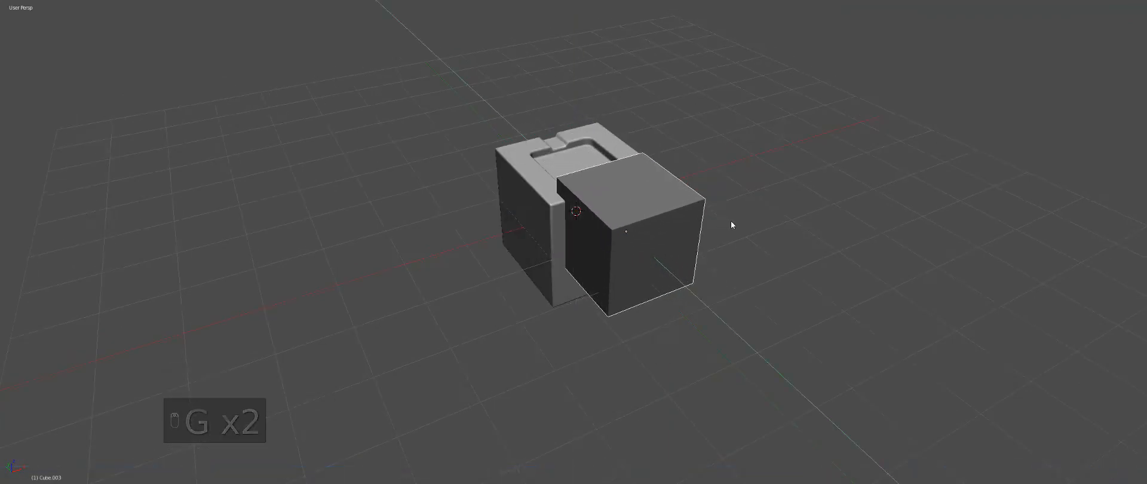
{"action": "left_click", "coordinate": [731, 220]}
Step: Subtract the new cube from the block's side with a boolean difference
{"action": "middle_click_drag", "start_coordinate": [731, 219], "coordinate": [621, 251]}
{"action": "scroll", "coordinate": [695, 240], "scroll_direction": "up", "scroll_amount": 3}
{"action": "key", "text": "q"}
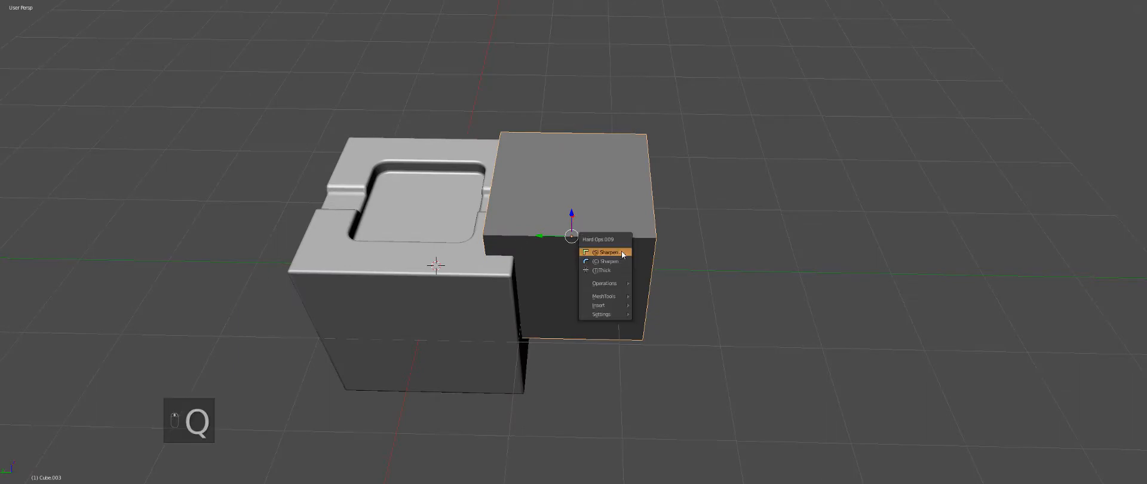
{"action": "left_click", "coordinate": [480, 280], "text": "shift"}
{"action": "key", "text": "ctrl+KP_Subtract"}
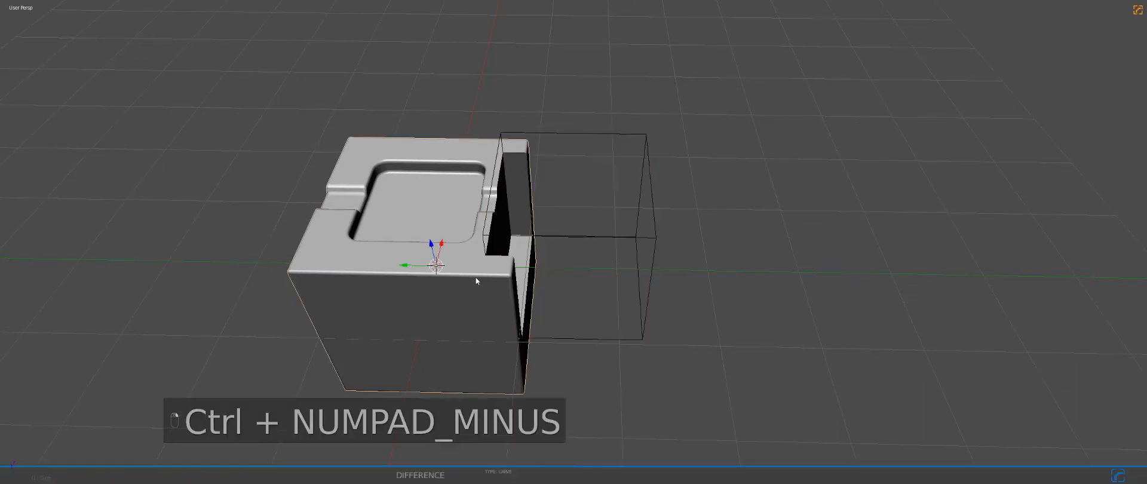
Step: Move the box cutter along Y farther into the block to deepen the side cut
{"action": "key", "text": "a"}
{"action": "left_click", "coordinate": [624, 237]}
{"action": "key", "text": "g"}
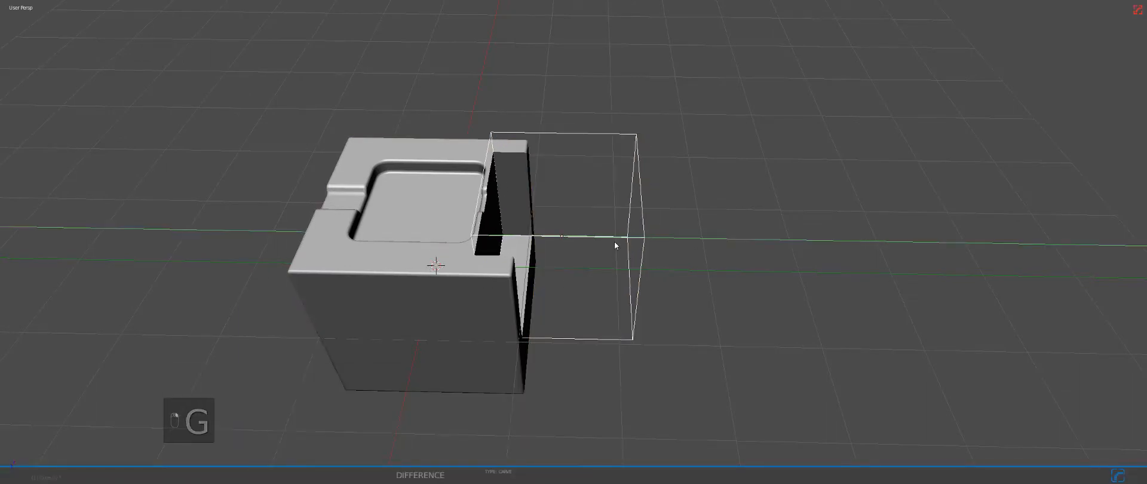
{"action": "left_click", "coordinate": [615, 246]}
Step: Bevel the box cutter's edges with the Hard Ops bevel width tool to round the side cut
{"action": "key", "text": "q"}
{"action": "left_click", "coordinate": [610, 245]}
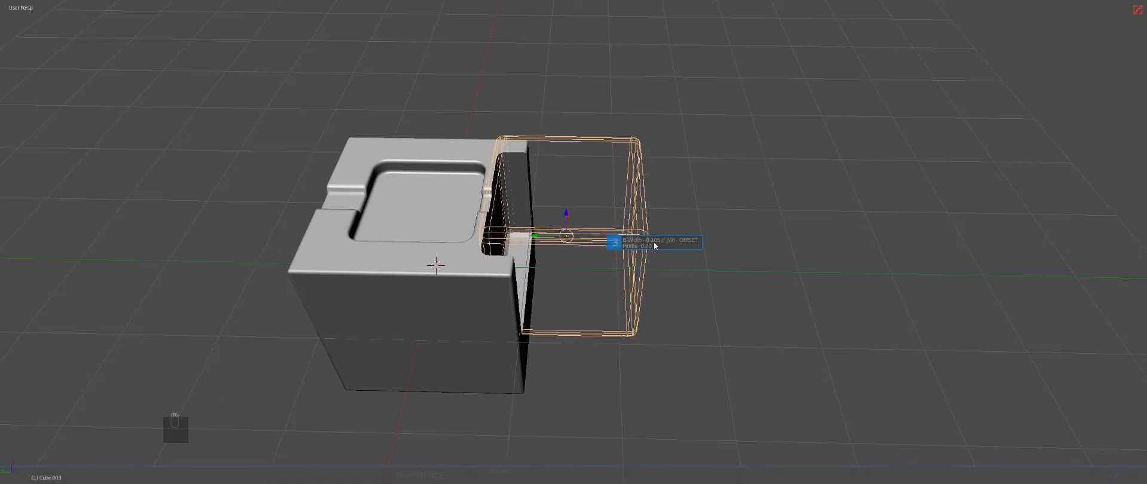
{"action": "left_click", "coordinate": [651, 242]}
Step: Apply the Hard Ops thickness option to the side cutter so it carves only a thin outline, and hide the cutter
{"action": "middle_click_drag", "start_coordinate": [651, 242], "coordinate": [641, 267]}
{"action": "scroll", "coordinate": [671, 287], "scroll_direction": "up", "scroll_amount": 2}
{"action": "key", "text": "q"}
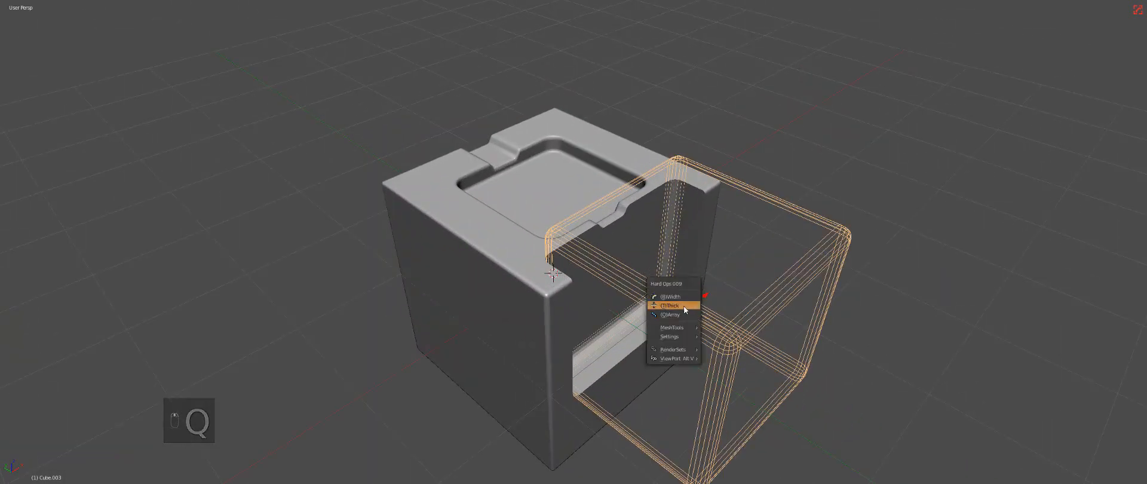
{"action": "left_click", "coordinate": [684, 305]}
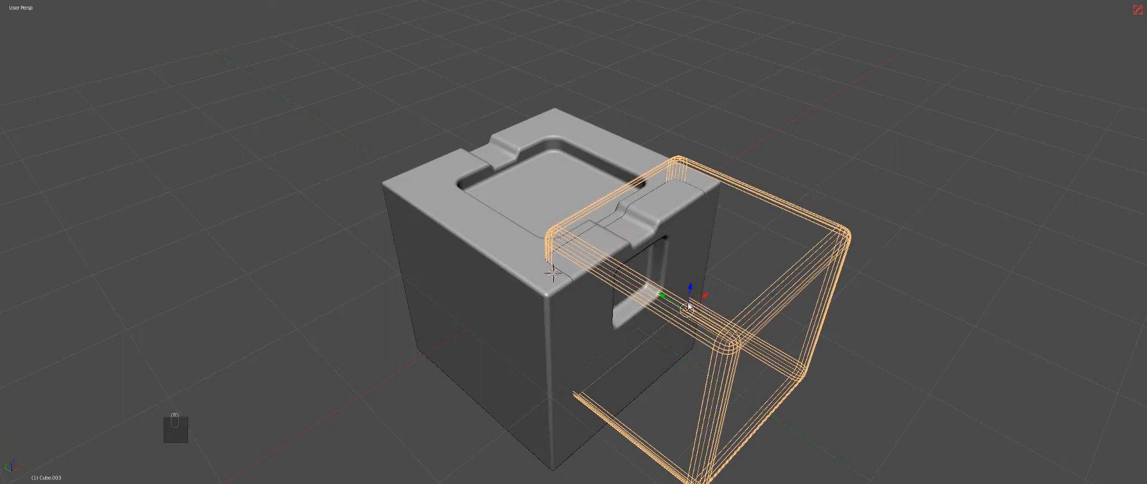
{"action": "key", "text": "h"}
{"action": "middle_click_drag", "start_coordinate": [665, 296], "coordinate": [676, 270]}
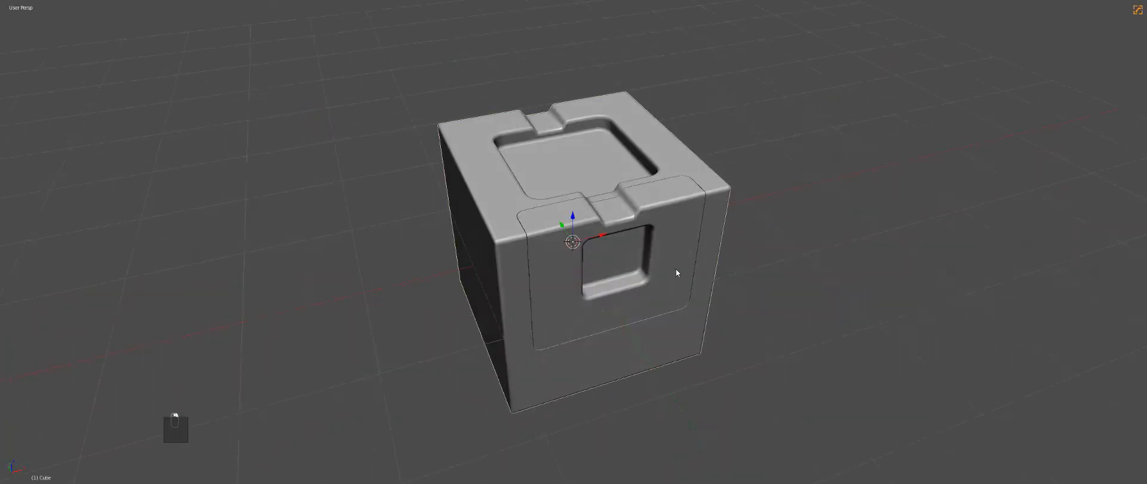
Step: Apply Hard Ops CSharpen to the block to bake in the side outline cut and bevel its new edges
{"action": "key", "text": "q"}
{"action": "left_click", "coordinate": [667, 272]}
{"action": "scroll", "coordinate": [647, 269], "scroll_direction": "up", "scroll_amount": 3}
{"action": "key", "text": "q"}
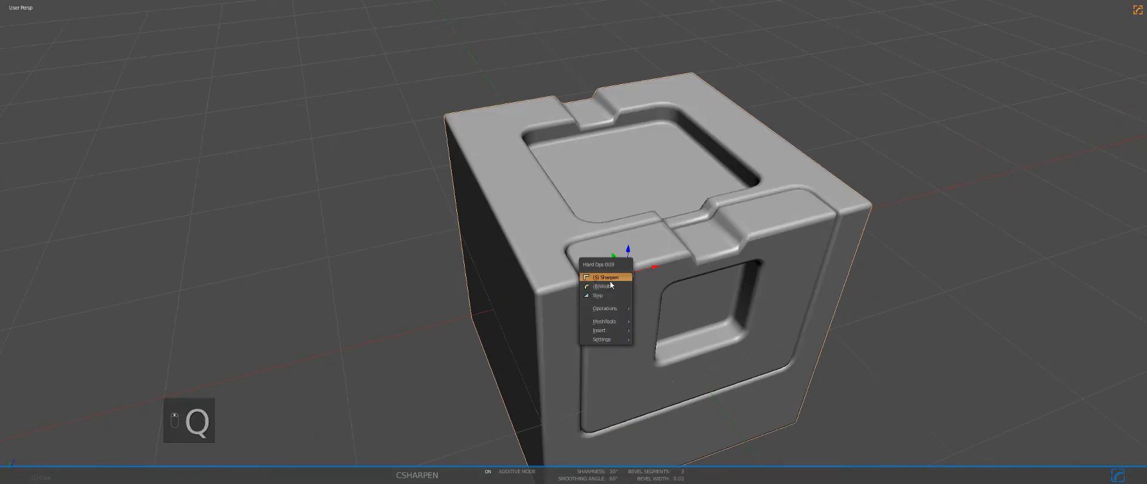
{"action": "left_click", "coordinate": [609, 281]}
{"action": "scroll", "coordinate": [654, 281], "scroll_direction": "down", "scroll_amount": 2}
{"action": "middle_click_drag", "start_coordinate": [654, 289], "coordinate": [565, 273]}
{"action": "scroll", "coordinate": [564, 274], "scroll_direction": "up", "scroll_amount": 2}
Step: In edge mode, bevel the block's two long top edges beside the recess into wide multi-segment rounds and return to object mode
{"action": "key", "text": "Tab"}
{"action": "key", "text": "ctrl+Tab"}
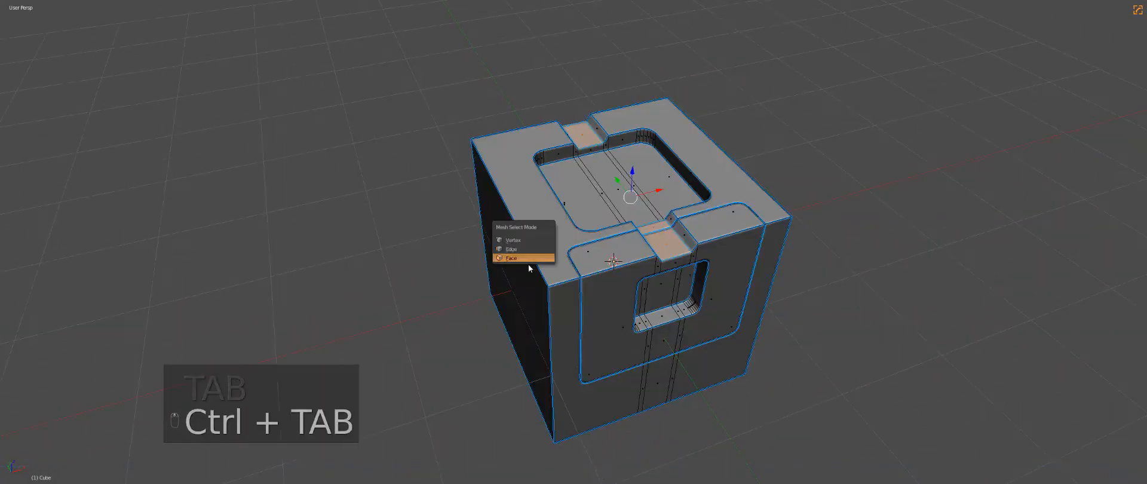
{"action": "left_click", "coordinate": [532, 249]}
{"action": "right_click", "coordinate": [533, 250]}
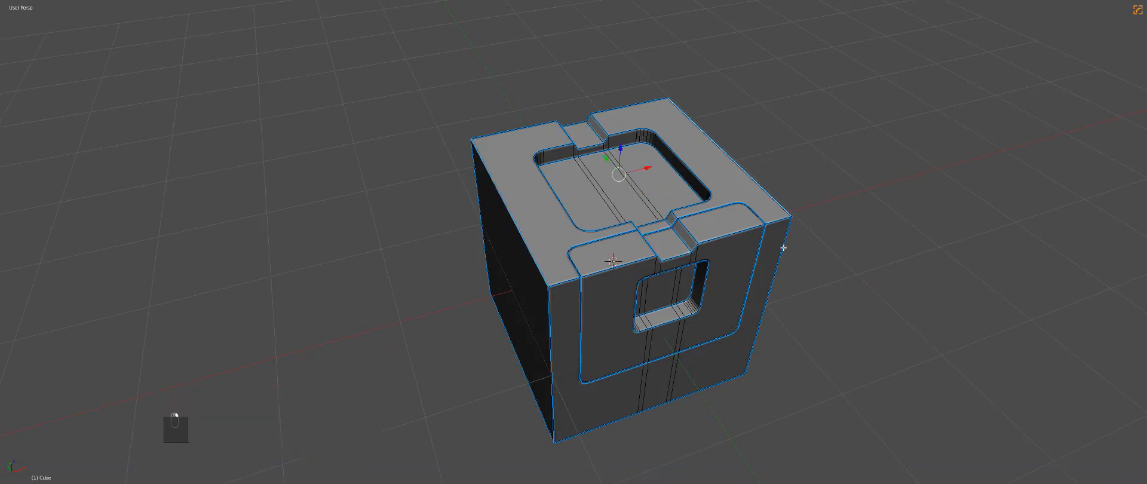
{"action": "key", "text": "q"}
{"action": "left_click", "coordinate": [768, 270]}
{"action": "key", "text": "ctrl+b"}
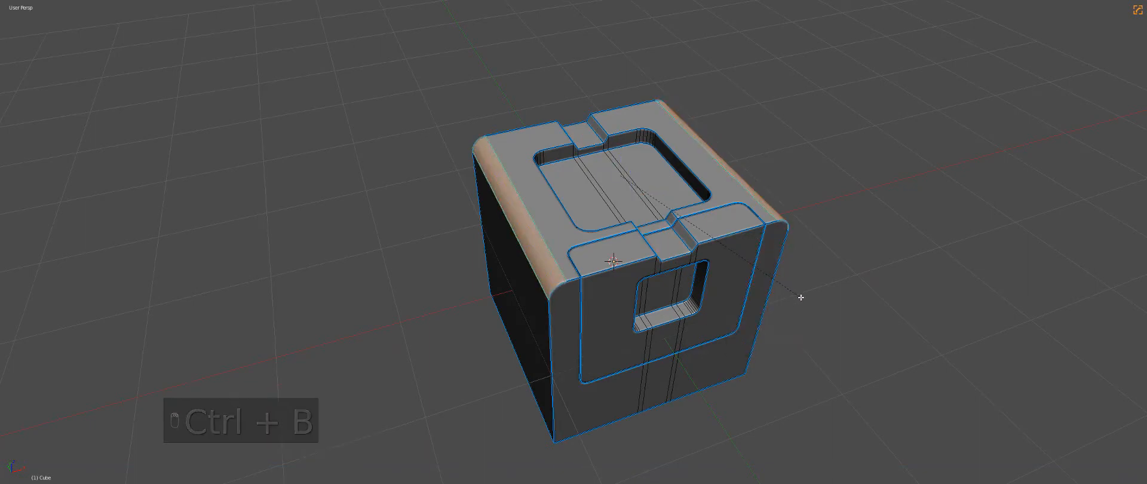
{"action": "key", "text": "Tab"}
{"action": "key", "text": "Tab"}
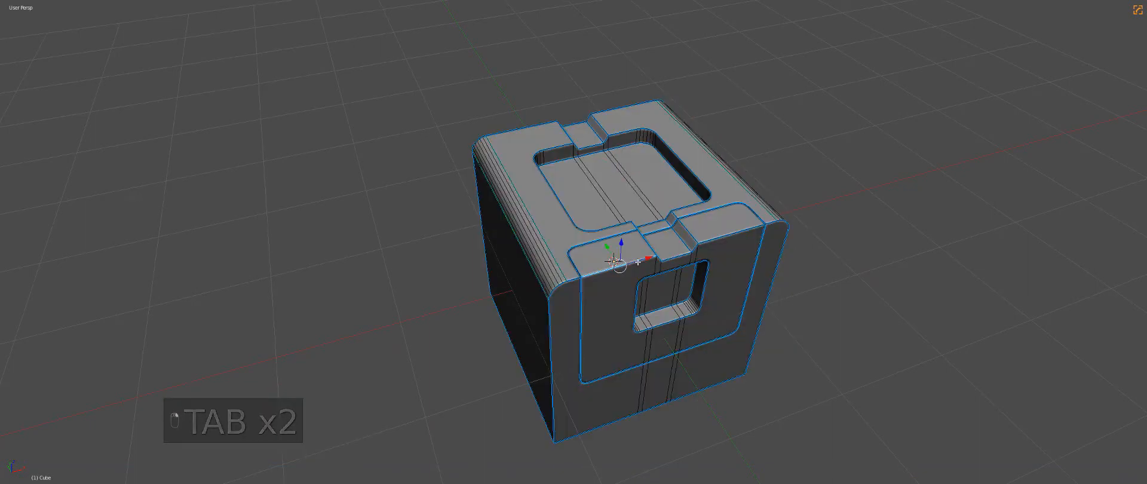
{"action": "key", "text": "Tab"}
{"action": "middle_click_drag", "start_coordinate": [646, 285], "coordinate": [666, 327]}
{"action": "key", "text": "a"}
{"action": "scroll", "coordinate": [602, 226], "scroll_direction": "down", "scroll_amount": 1}
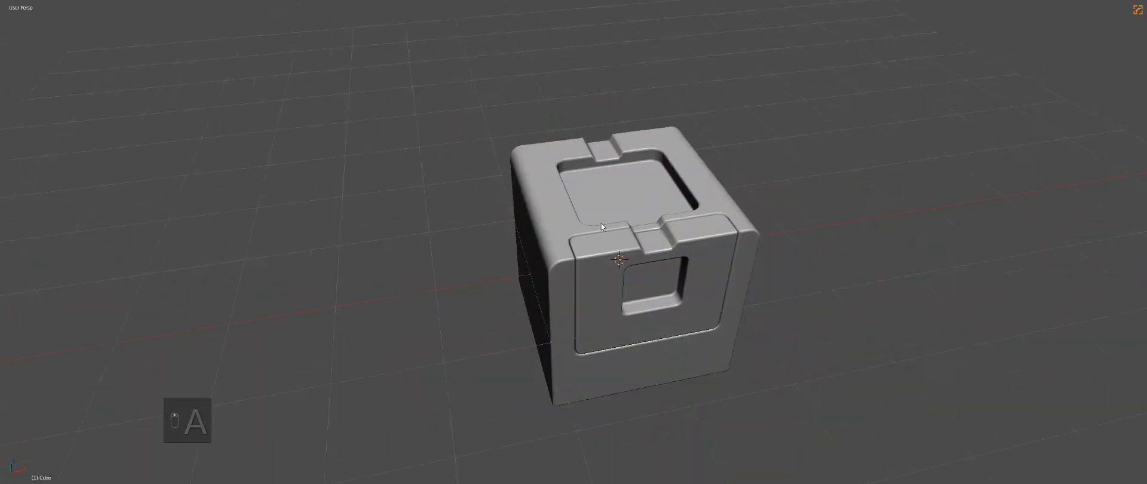
{"action": "middle_click_drag", "start_coordinate": [602, 226], "coordinate": [637, 264]}
{"action": "scroll", "coordinate": [609, 280], "scroll_direction": "up", "scroll_amount": 2}
{"action": "key", "text": "Tab"}
{"action": "key", "text": "Tab"}
{"action": "scroll", "coordinate": [574, 257], "scroll_direction": "down", "scroll_amount": 2}
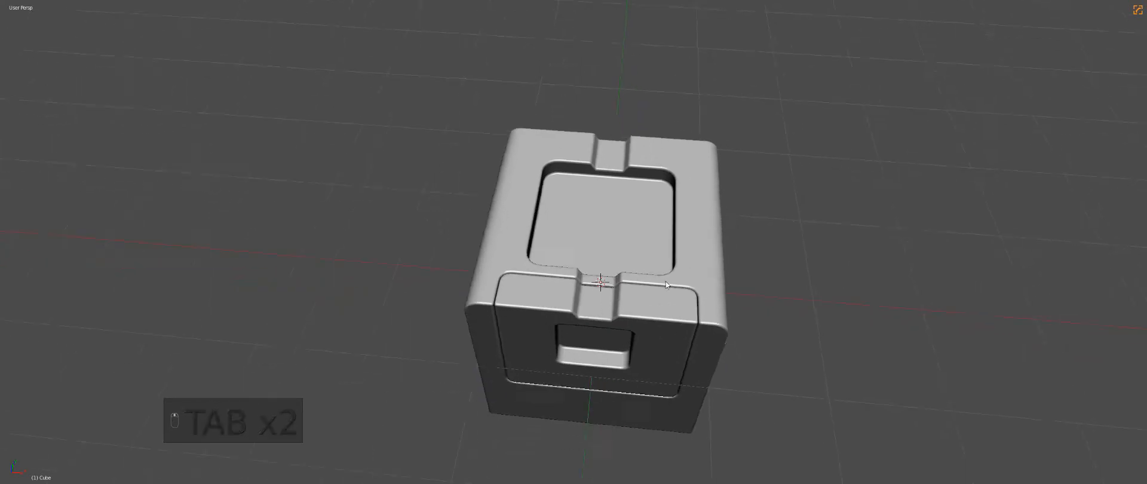
{"action": "key", "text": "a"}
Step: Place the 3D cursor on the block's rounded top edge and add a cube there, scaled down to a small cutter
{"action": "middle_click_drag", "start_coordinate": [532, 305], "coordinate": [523, 261]}
{"action": "key", "text": "a"}
{"action": "left_click", "coordinate": [485, 234]}
{"action": "key", "text": "shift+a"}
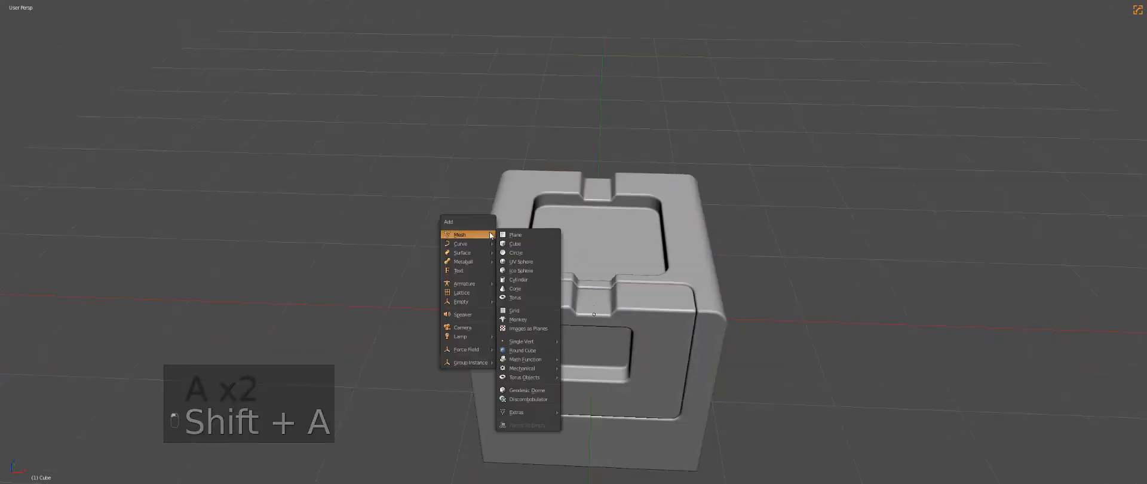
{"action": "left_click", "coordinate": [526, 243]}
{"action": "key", "text": "s"}
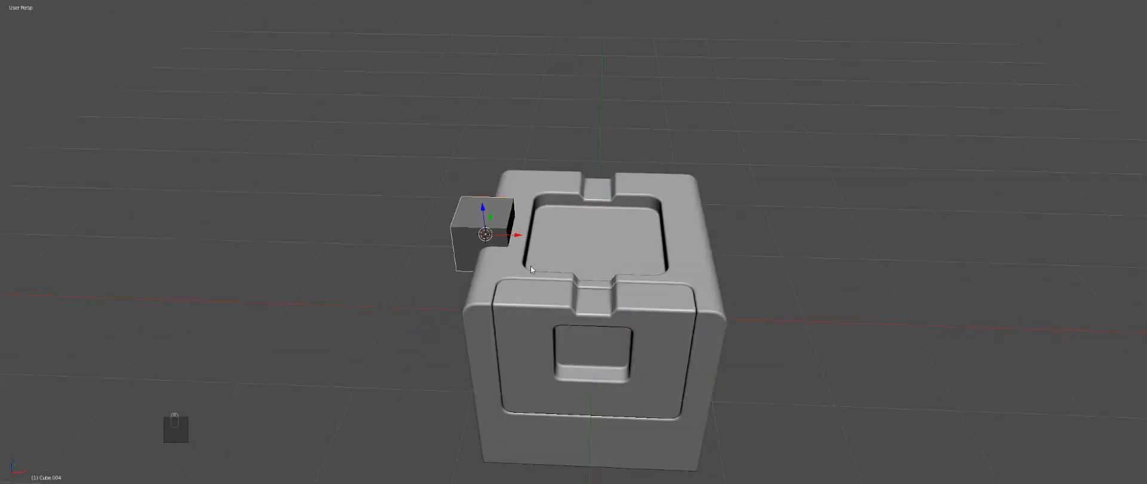
{"action": "left_click", "coordinate": [530, 267]}
Step: Bevel the small cube's vertical edges inside the block into a half-round end, working in wireframe
{"action": "middle_click_drag", "start_coordinate": [530, 266], "coordinate": [489, 257]}
{"action": "key", "text": "Tab"}
{"action": "key", "text": "z"}
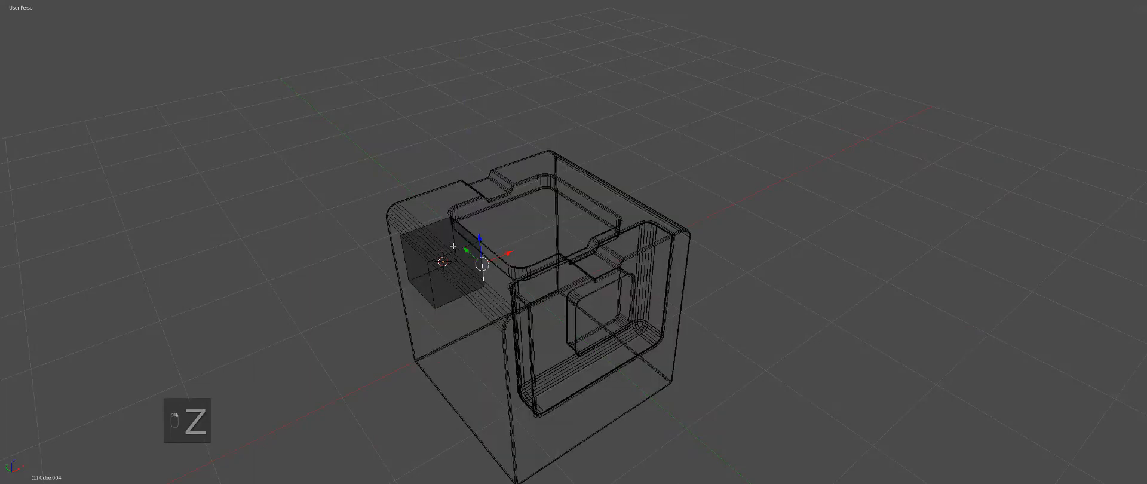
{"action": "key", "text": "ctrl+b"}
{"action": "left_click", "coordinate": [623, 315]}
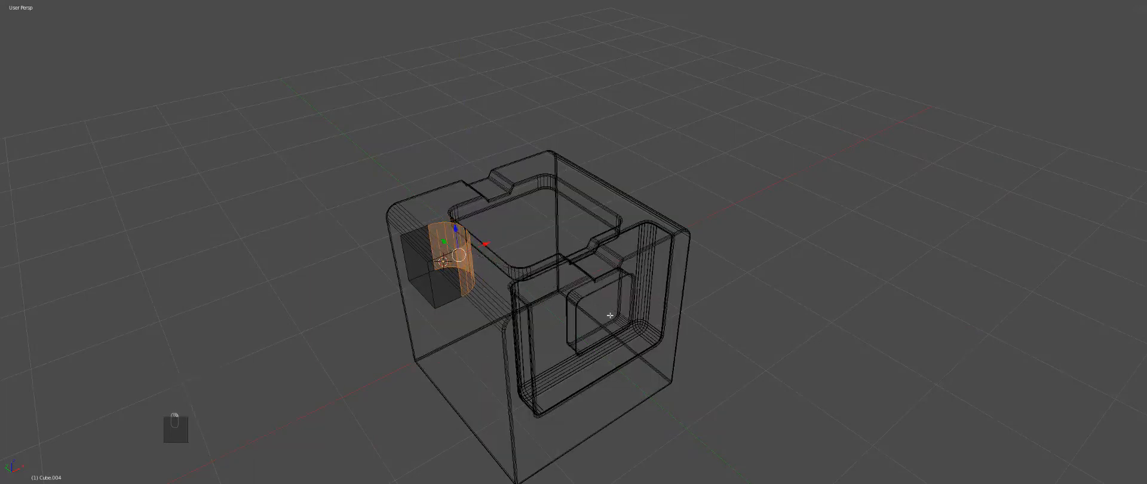
{"action": "key", "text": "Tab"}
{"action": "key", "text": "z"}
Step: Pull the small cube's outer flat face along X away from the block and apply Hard Ops SSharpen to the cutter
{"action": "key", "text": "Tab"}
{"action": "key", "text": "ctrl+Tab"}
{"action": "left_click", "coordinate": [420, 298]}
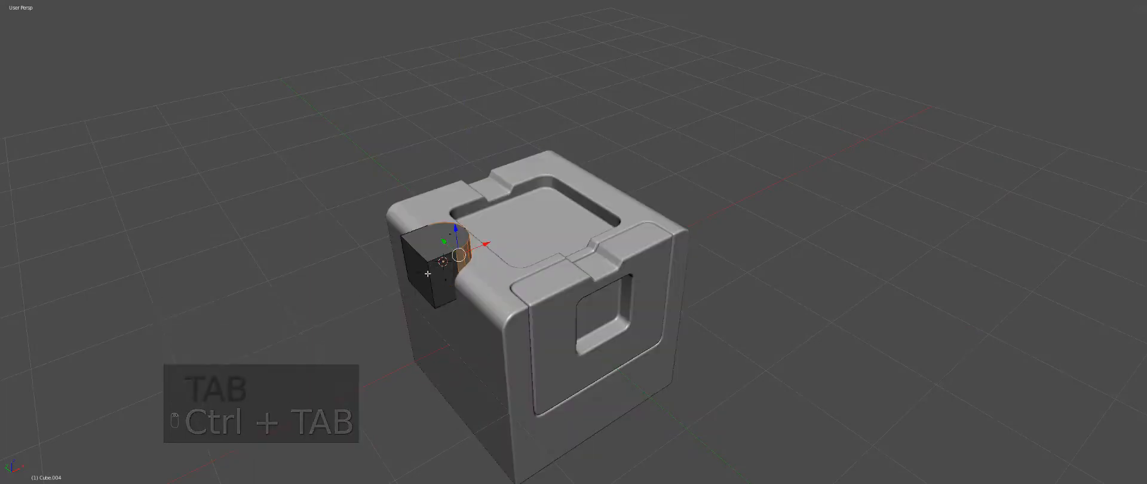
{"action": "right_click", "coordinate": [419, 277]}
{"action": "left_click_drag", "start_coordinate": [445, 262], "coordinate": [389, 284]}
{"action": "key", "text": "Tab"}
{"action": "key", "text": "q"}
{"action": "left_click", "coordinate": [466, 279]}
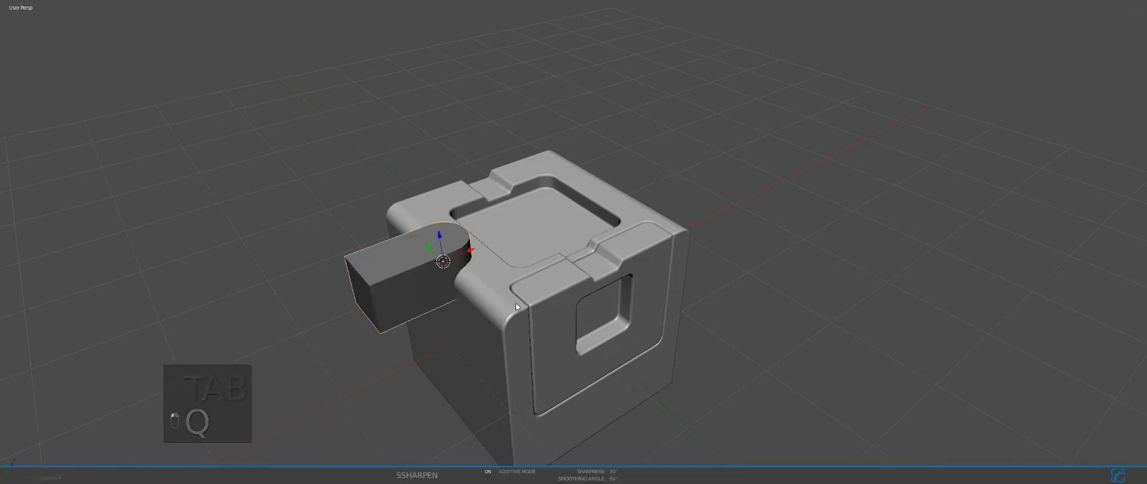
Step: Scale the round-ended cutter down slightly and move it along X farther into the block
{"action": "scroll", "coordinate": [497, 306], "scroll_direction": "up", "scroll_amount": 2}
{"action": "key", "text": "s"}
{"action": "left_click", "coordinate": [478, 303]}
{"action": "key", "text": "g"}
{"action": "middle_click", "coordinate": [487, 300]}
{"action": "left_click", "coordinate": [503, 299]}
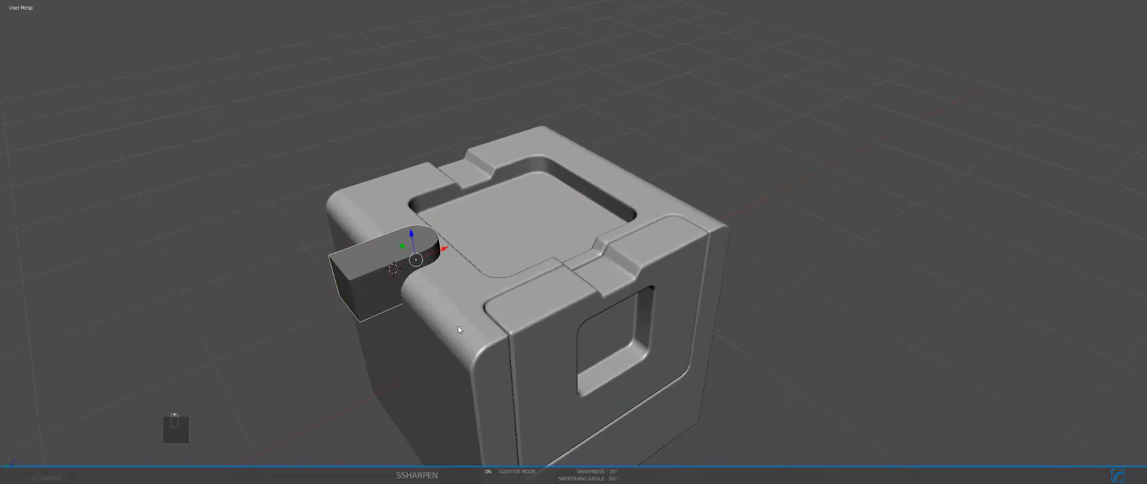
Step: Subtract the round-ended cutter from the block's rounded edge with a boolean difference
{"action": "left_click", "coordinate": [458, 327], "text": "shift"}
{"action": "key", "text": "ctrl+KP_Subtract"}
{"action": "middle_click_drag", "start_coordinate": [327, 303], "coordinate": [371, 266]}
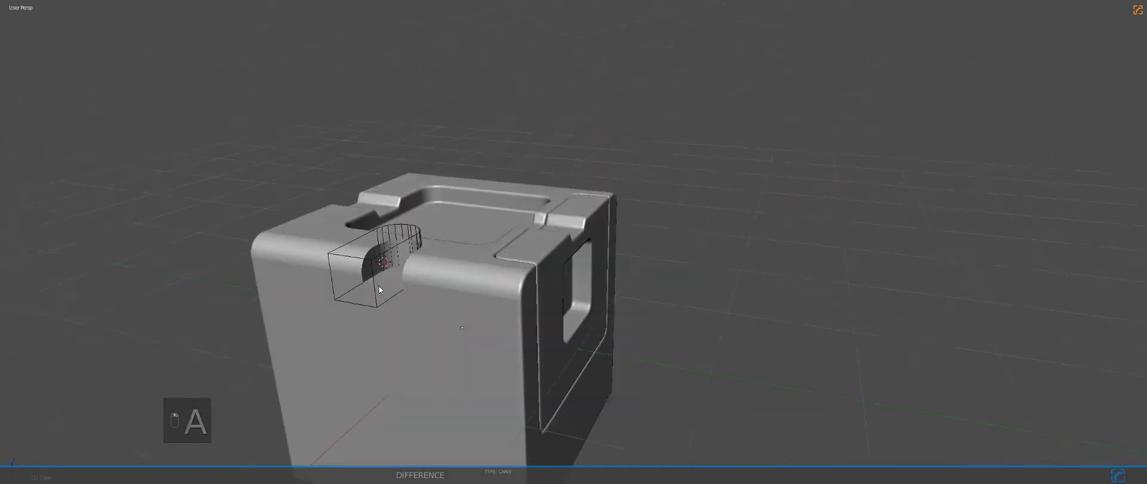
Step: Stretch the round-ended cutter along Z to deepen the notch and scale it down horizontally to narrow the notch
{"action": "right_click", "coordinate": [380, 257]}
{"action": "middle_click", "coordinate": [412, 300]}
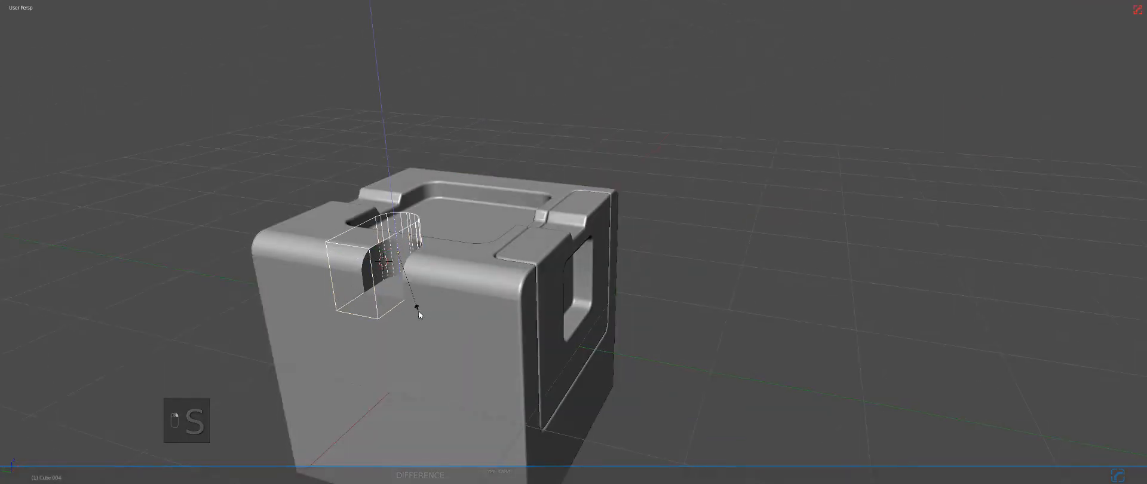
{"action": "left_click", "coordinate": [419, 310]}
{"action": "key", "text": "s"}
{"action": "middle_click_drag", "start_coordinate": [432, 313], "coordinate": [405, 278]}
{"action": "left_click", "coordinate": [412, 276]}
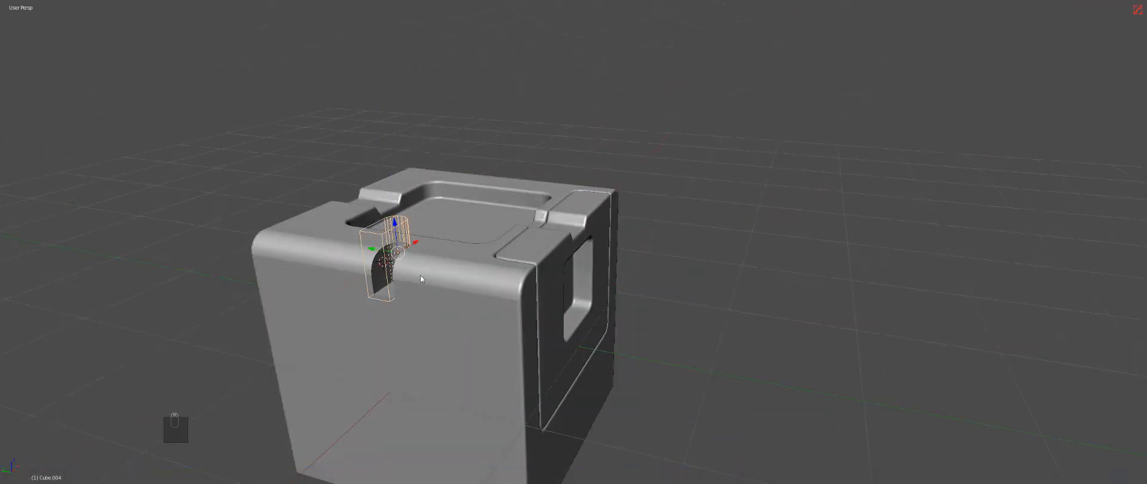
Step: Move the notch cutter along Y toward the block's corner beside the outlined side panel and hide the cutter
{"action": "key", "text": "KP_6"}
{"action": "key", "text": "KP_6"}
{"action": "key", "text": "KP_6"}
{"action": "key", "text": "g"}
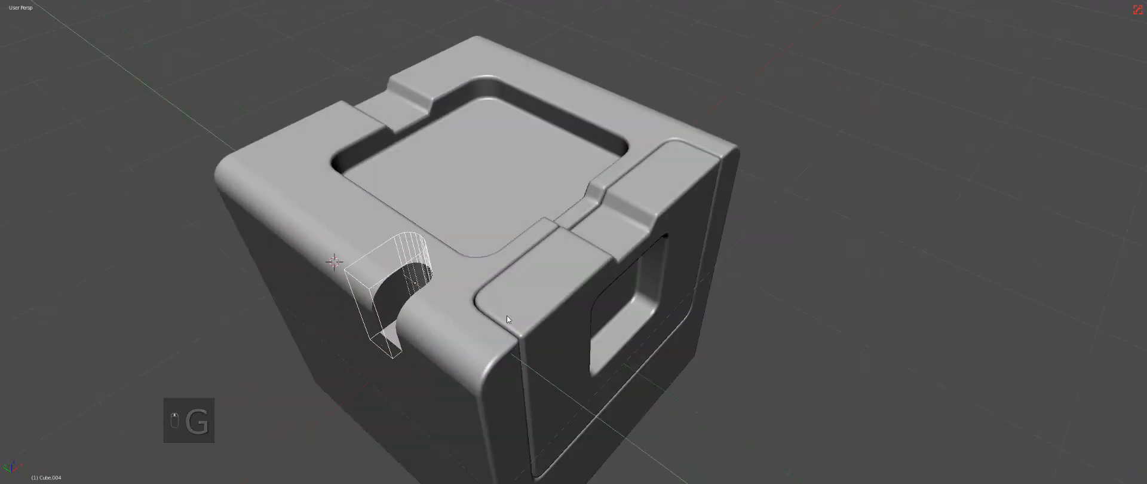
{"action": "left_click", "coordinate": [513, 317]}
{"action": "key", "text": "h"}
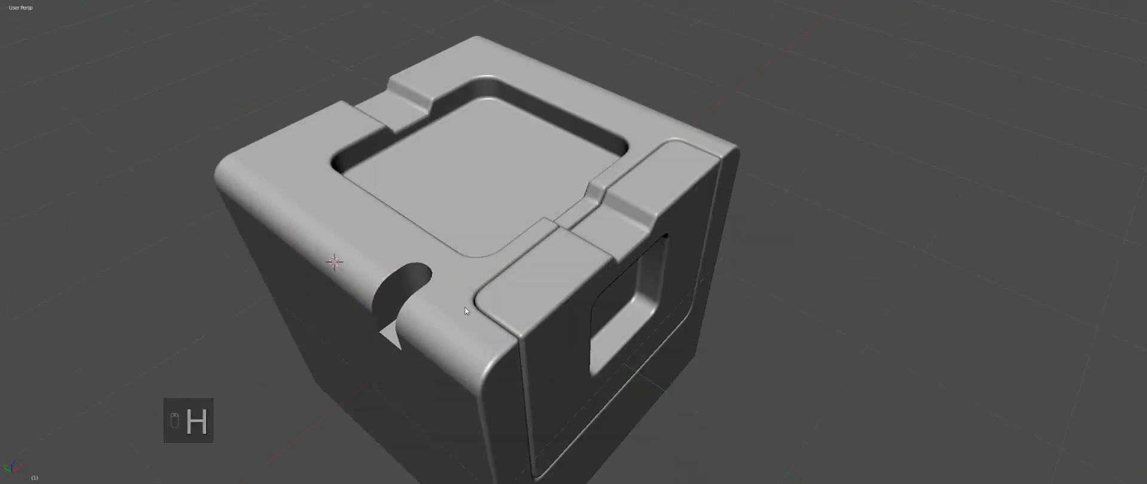
Step: Select the block and apply Hard Ops sharpening to bake in the notch and bevel its edges
{"action": "left_click", "coordinate": [428, 288]}
{"action": "key", "text": "q"}
{"action": "left_click", "coordinate": [429, 291]}
{"action": "mouse_move", "coordinate": [428, 298]}
{"action": "middle_mouse_down"}
{"action": "mouse_move", "coordinate": [502, 280]}
{"action": "mouse_move", "coordinate": [433, 313]}
{"action": "middle_mouse_up"}
{"action": "scroll", "coordinate": [432, 313], "scroll_direction": "down", "scroll_amount": 3}
Step: Symmetrize the block across X and Y to repeat the notch near all four top corners
{"action": "key", "text": "alt+x"}
{"action": "middle_click_drag", "start_coordinate": [473, 289], "coordinate": [604, 282]}
{"action": "key", "text": "alt+y"}
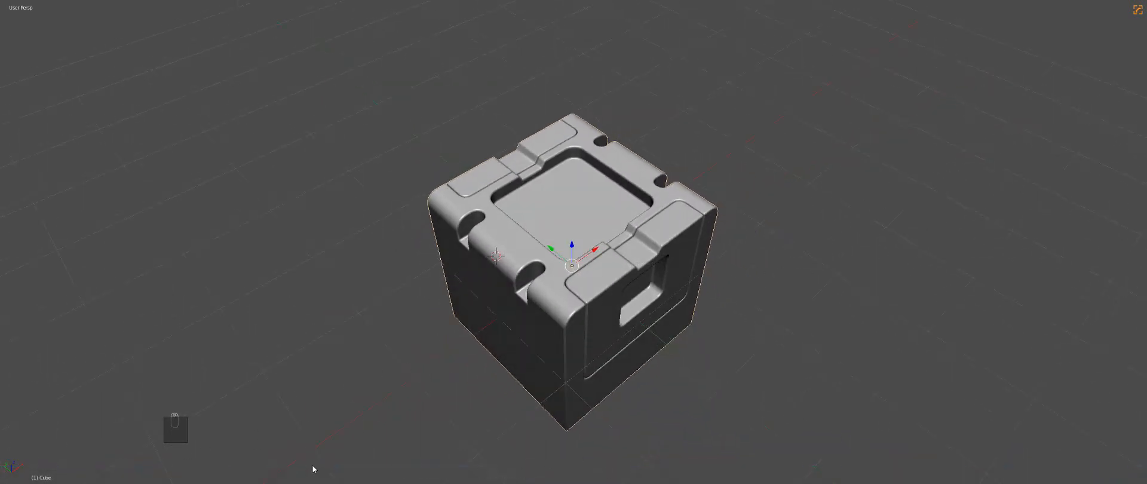
{"action": "middle_click_drag", "start_coordinate": [713, 296], "coordinate": [669, 305]}
{"action": "middle_click_drag", "start_coordinate": [642, 274], "coordinate": [634, 278]}
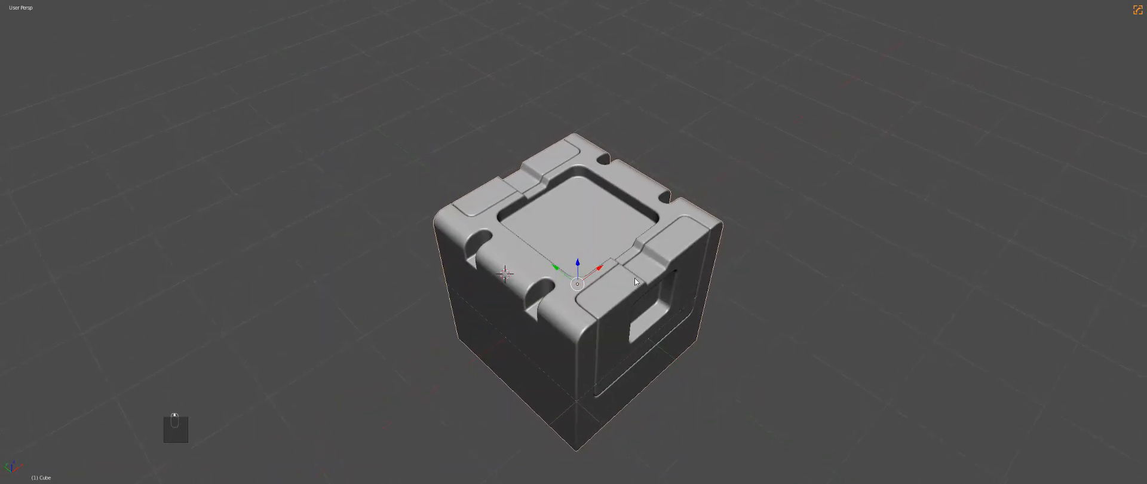
{"action": "key", "text": "q"}
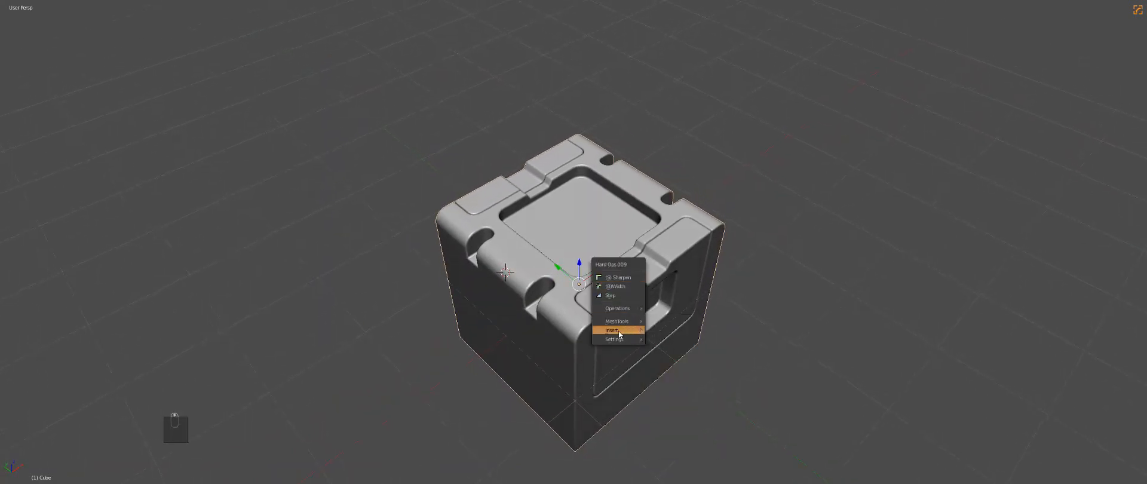
{"action": "mouse_move", "coordinate": [623, 309]}
{"action": "left_click", "coordinate": [654, 285]}
{"action": "mouse_move", "coordinate": [653, 286]}
{"action": "middle_mouse_down"}
{"action": "mouse_move", "coordinate": [643, 271]}
{"action": "mouse_move", "coordinate": [648, 287]}
{"action": "middle_mouse_up"}
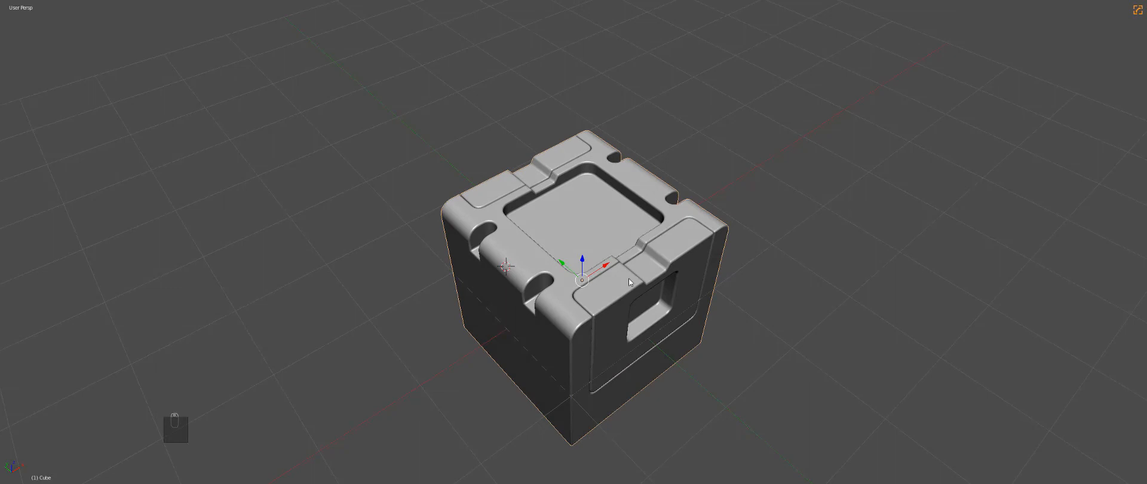
{"action": "middle_click_drag", "start_coordinate": [618, 280], "coordinate": [638, 299]}
{"action": "key", "text": "shift+c"}
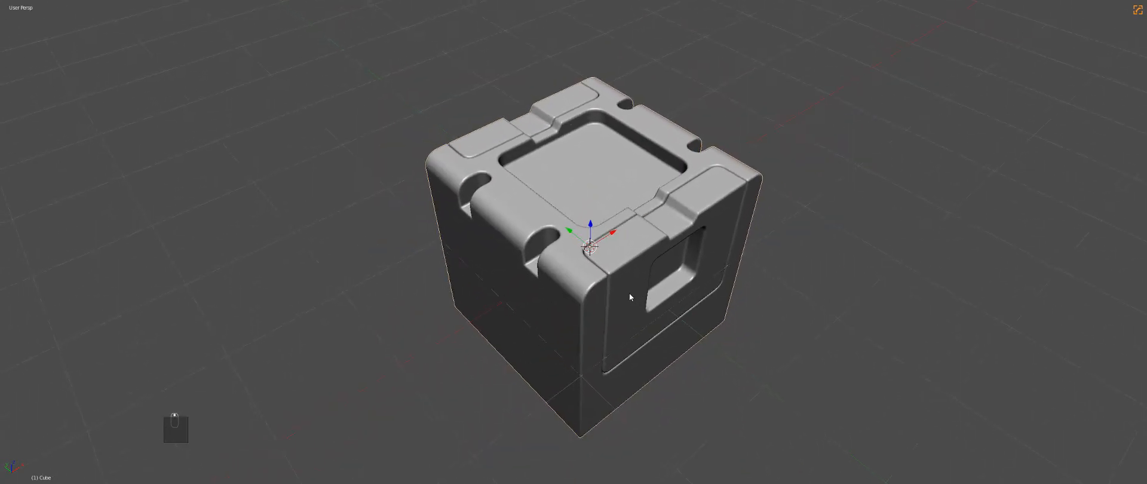
Step: Reload the start-up file to begin again with a default cube
{"action": "key", "text": "ctrl+n"}
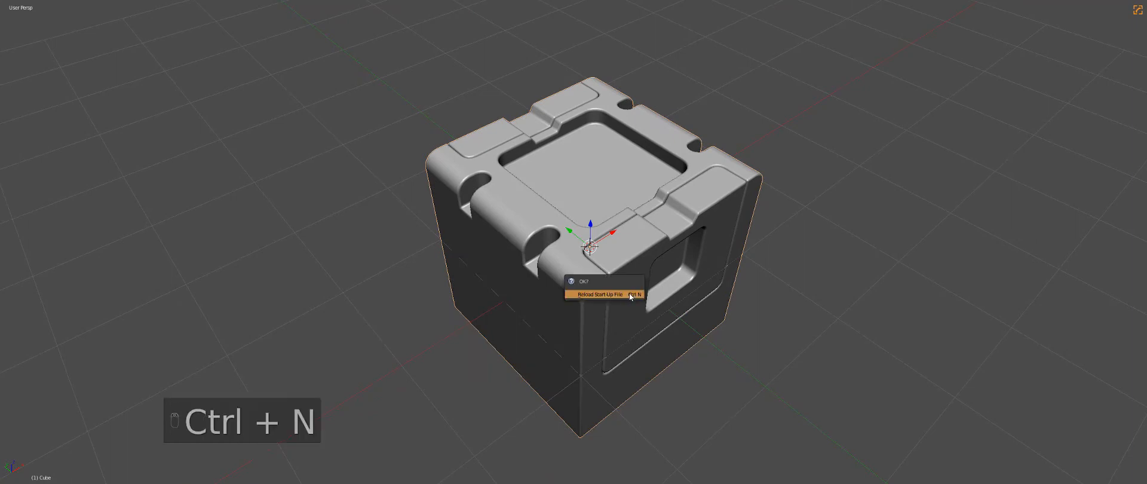
{"action": "left_click", "coordinate": [594, 296]}
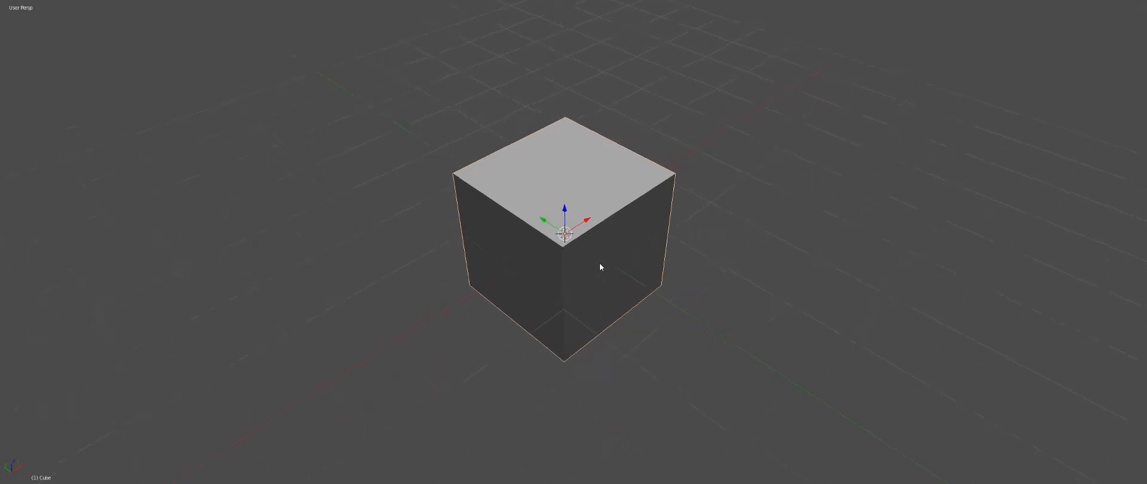
{"action": "scroll", "coordinate": [615, 263], "scroll_direction": "up", "scroll_amount": 4}
{"action": "key", "text": "shift+c"}
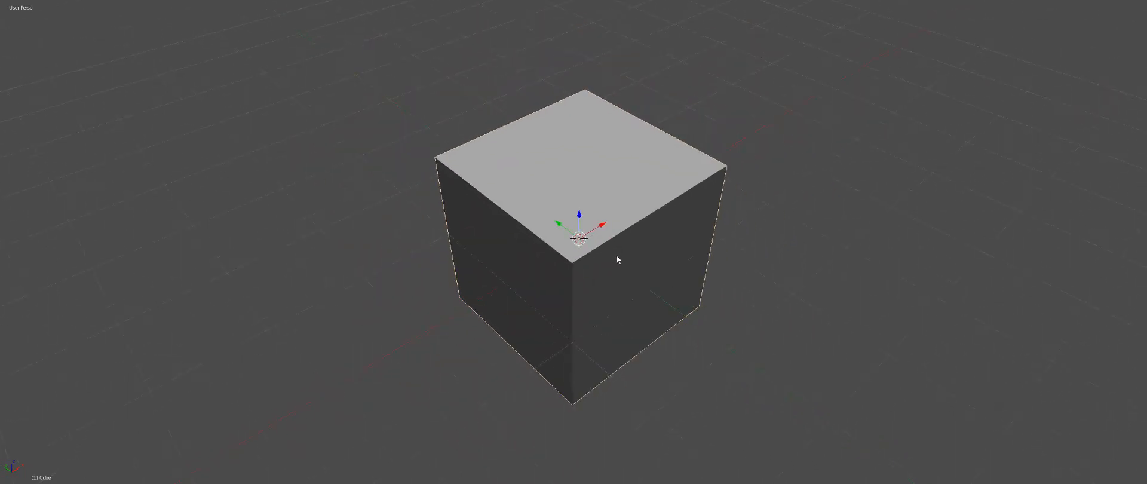
Step: Apply Hard Ops CSharpen to the default cube and widen its edge bevel with the bevel width tool
{"action": "key", "text": "q"}
{"action": "key", "text": "q"}
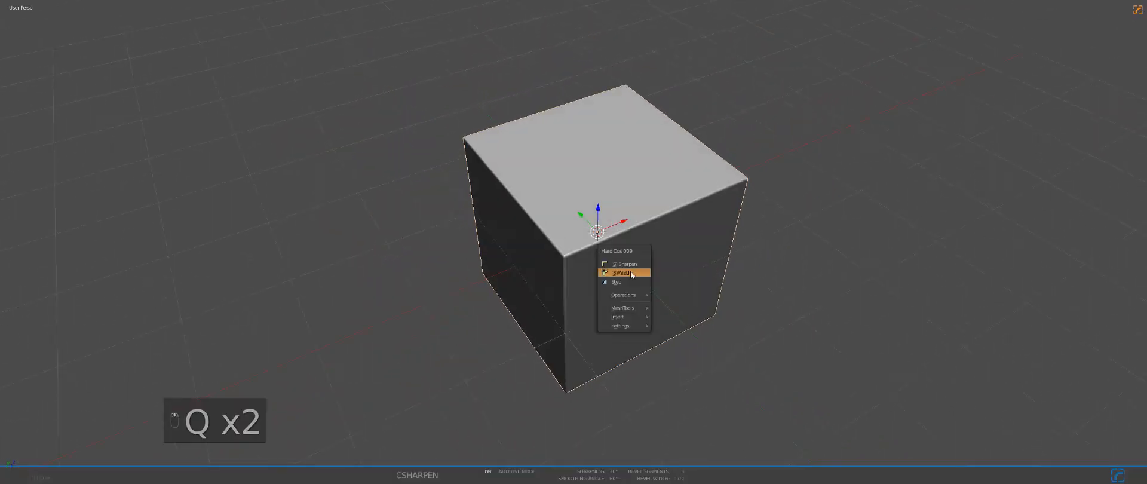
{"action": "left_click", "coordinate": [631, 275]}
{"action": "left_click", "coordinate": [619, 270]}
{"action": "middle_click_drag", "start_coordinate": [620, 270], "coordinate": [627, 279], "text": "shift"}
{"action": "scroll", "coordinate": [621, 273], "scroll_direction": "down", "scroll_amount": 2}
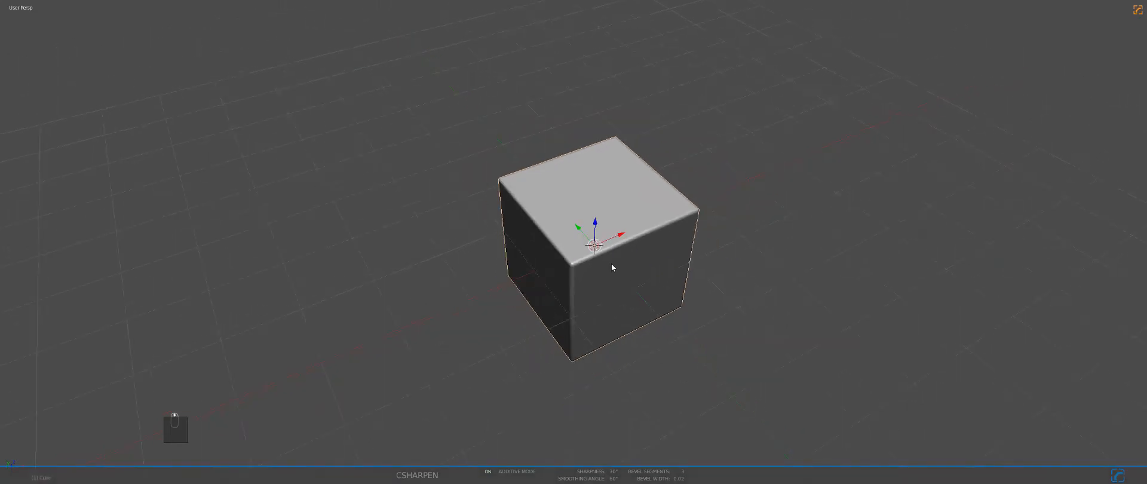
Step: Start BoxCutter, set the cut depth with the 3D cursor just below the cube's upper front edge, and switch the cutter shape to Box
{"action": "key", "text": "alt+w"}
{"action": "scroll", "coordinate": [609, 263], "scroll_direction": "up", "scroll_amount": 1}
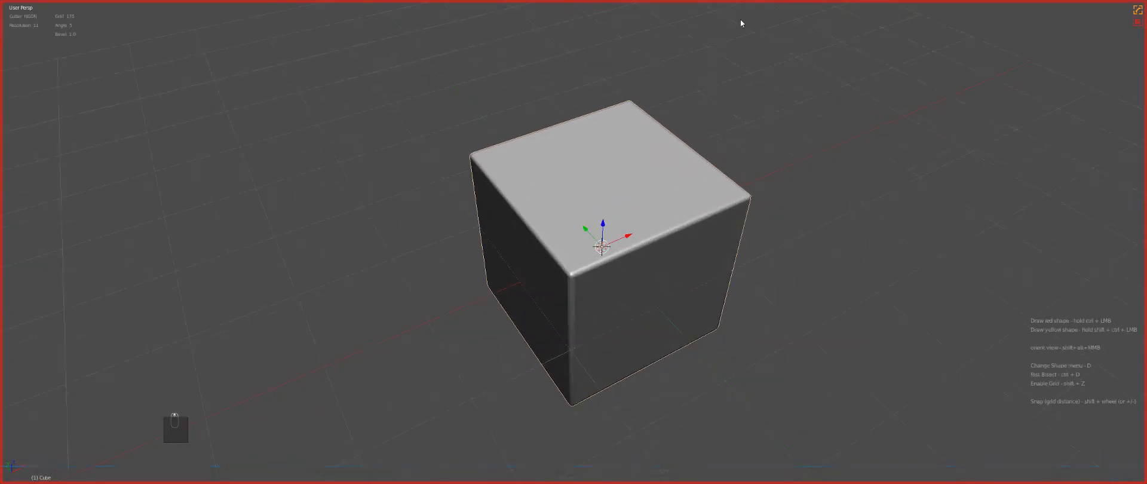
{"action": "key", "text": "KP_0"}
{"action": "key", "text": "KP_1"}
{"action": "key", "text": "KP_5"}
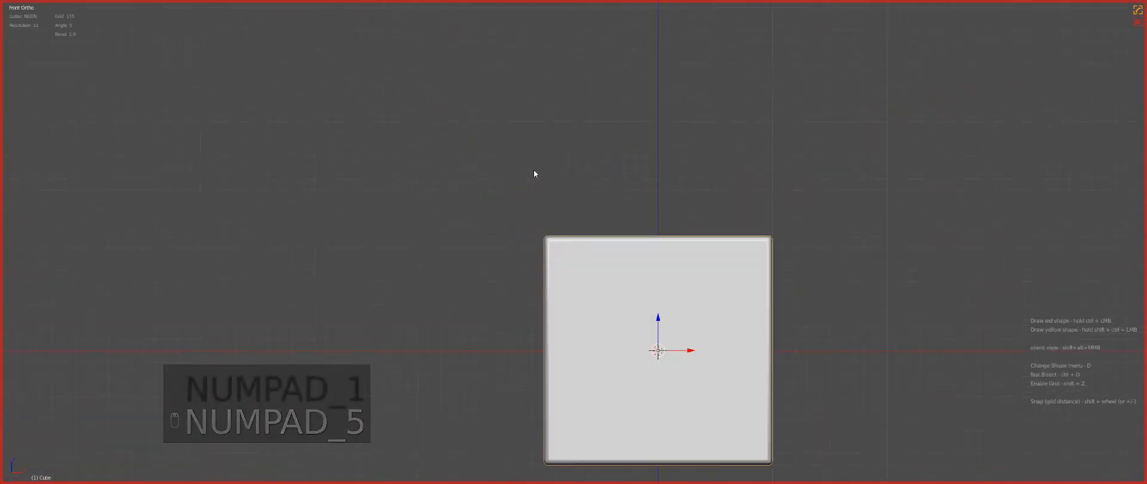
{"action": "scroll", "coordinate": [562, 246], "scroll_direction": "up", "scroll_amount": 1}
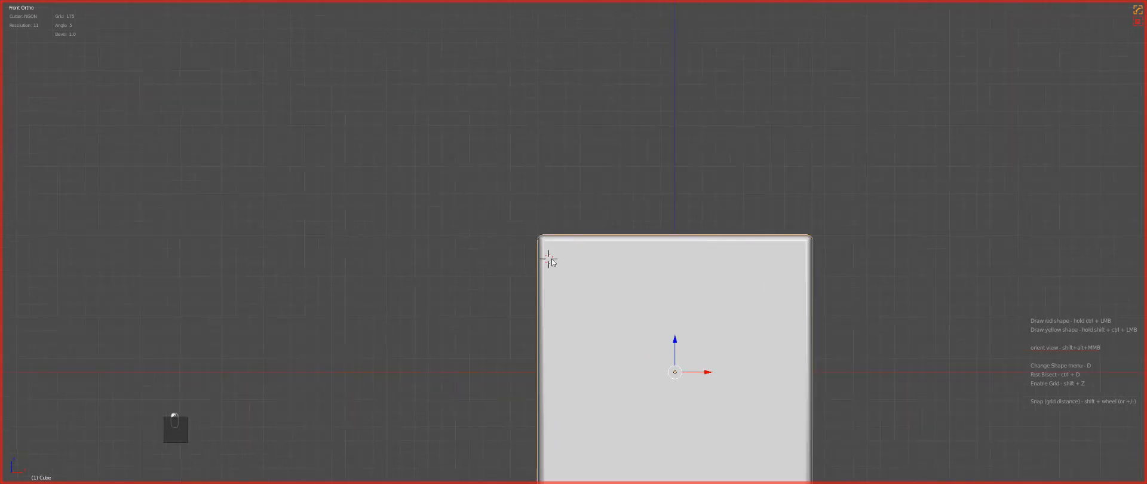
{"action": "key", "text": "KP_7"}
{"action": "left_click", "coordinate": [559, 200], "text": "ctrl"}
{"action": "right_click", "coordinate": [586, 275]}
{"action": "key", "text": "d"}
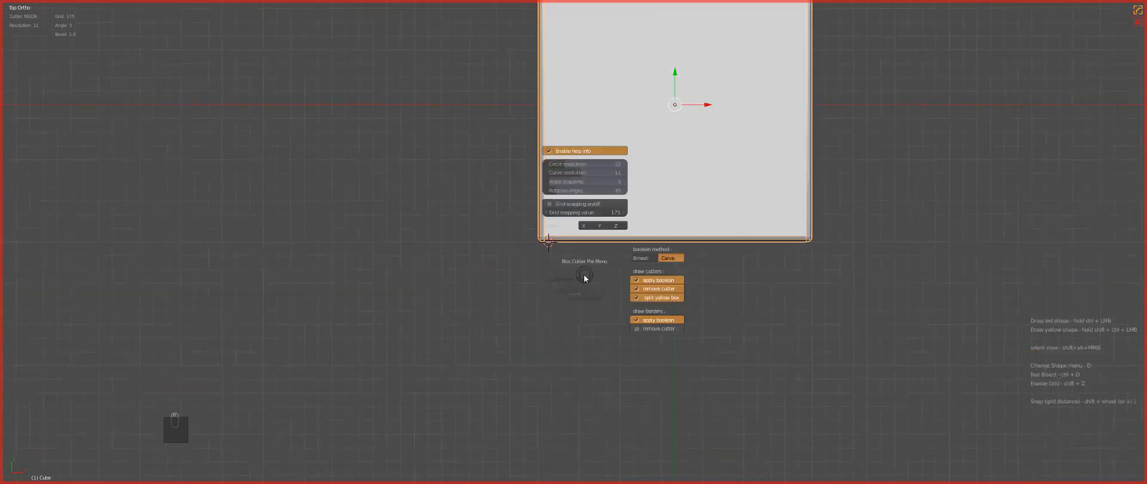
{"action": "left_click", "coordinate": [543, 302]}
Step: Cut a narrow round-ended slot through the top face's front edge near one corner and symmetrize it across X
{"action": "left_click_drag", "start_coordinate": [583, 271], "coordinate": [578, 285]}
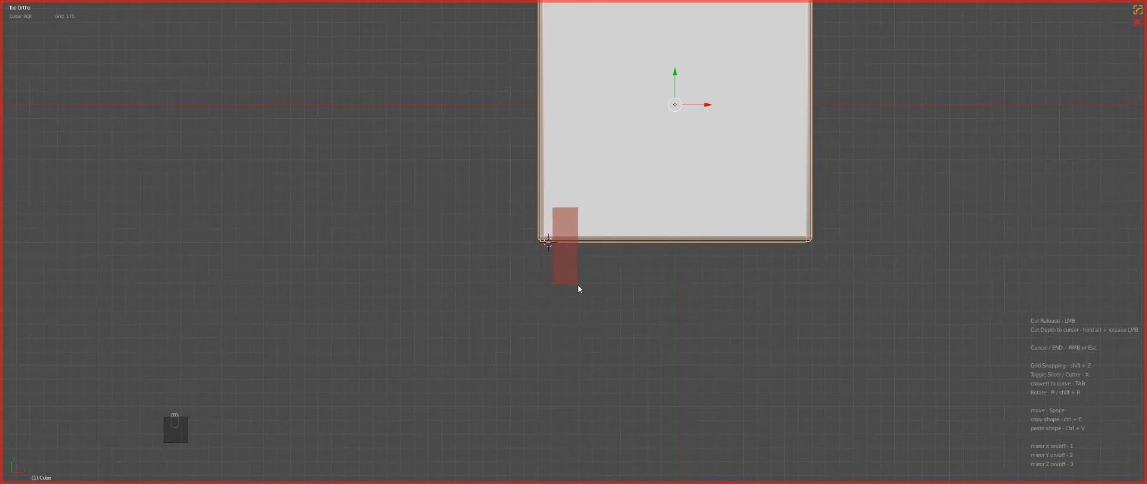
{"action": "key", "text": "Tab"}
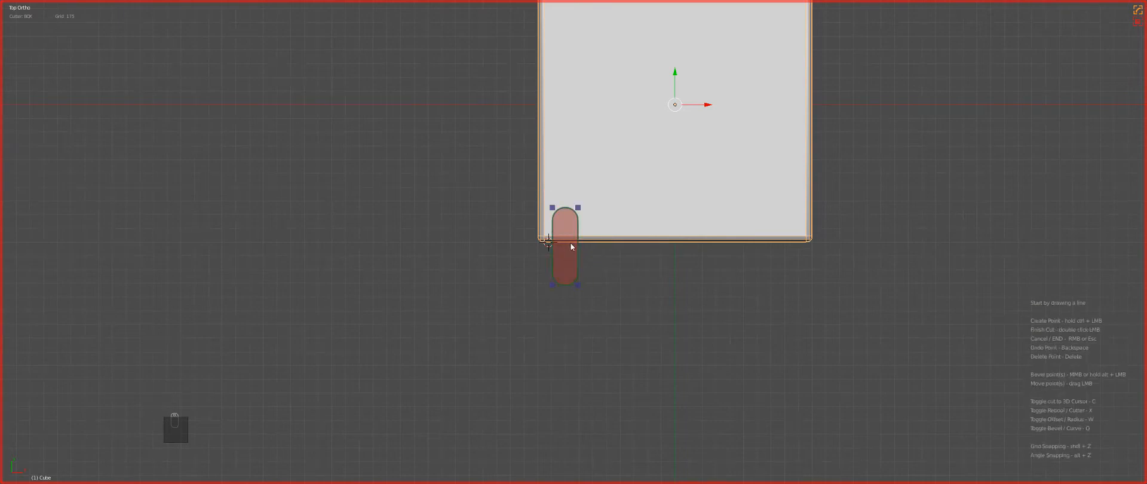
{"action": "left_click_drag", "start_coordinate": [571, 246], "coordinate": [578, 243]}
{"action": "middle_click_drag", "start_coordinate": [578, 243], "coordinate": [572, 287]}
{"action": "key", "text": "alt+x"}
{"action": "scroll", "coordinate": [571, 291], "scroll_direction": "up", "scroll_amount": 3}
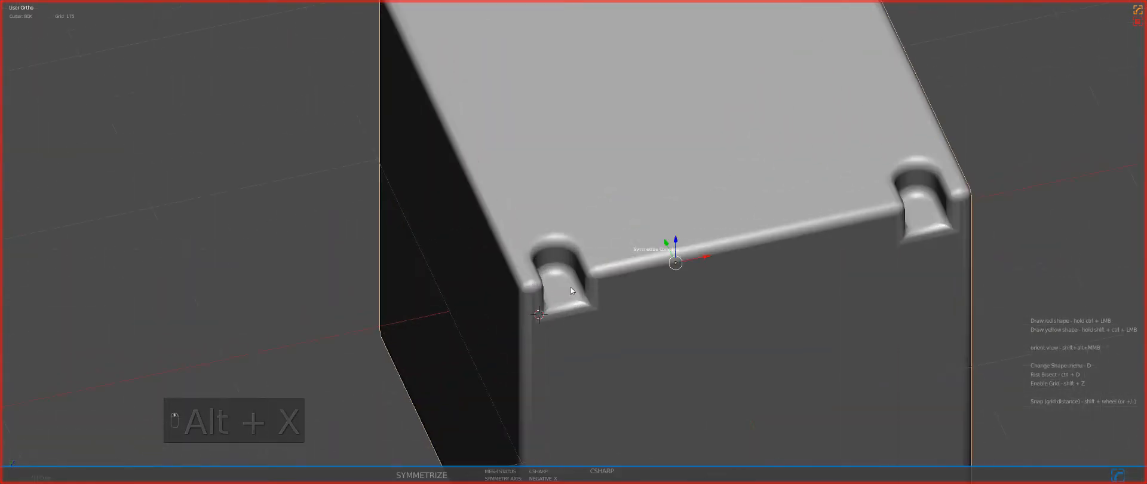
Step: Bevel the outer front edge of the slot's floor into a slope and symmetrize it across X
{"action": "key", "text": "Tab"}
{"action": "key", "text": "ctrl+b"}
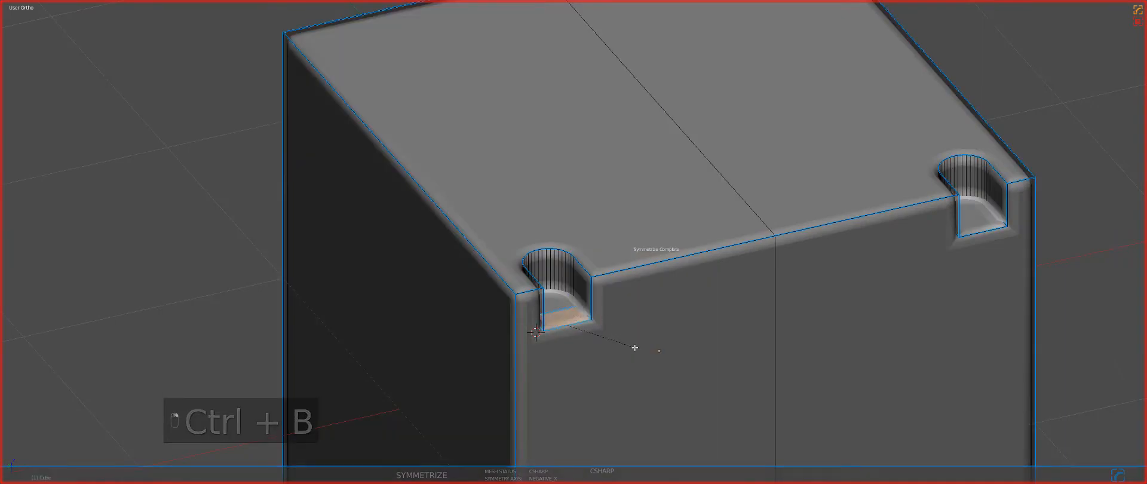
{"action": "left_click", "coordinate": [635, 347]}
{"action": "key", "text": "Tab"}
{"action": "key", "text": "q"}
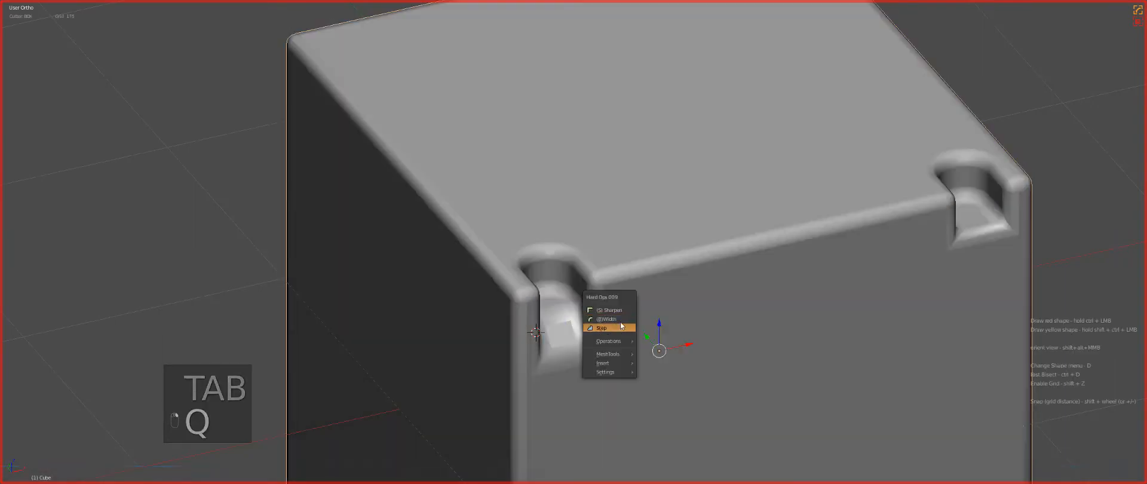
{"action": "key", "text": "alt+x"}
Step: Adjust the block's edge bevel width with the Hard Ops bevel width tool
{"action": "key", "text": "q"}
{"action": "left_click", "coordinate": [678, 318]}
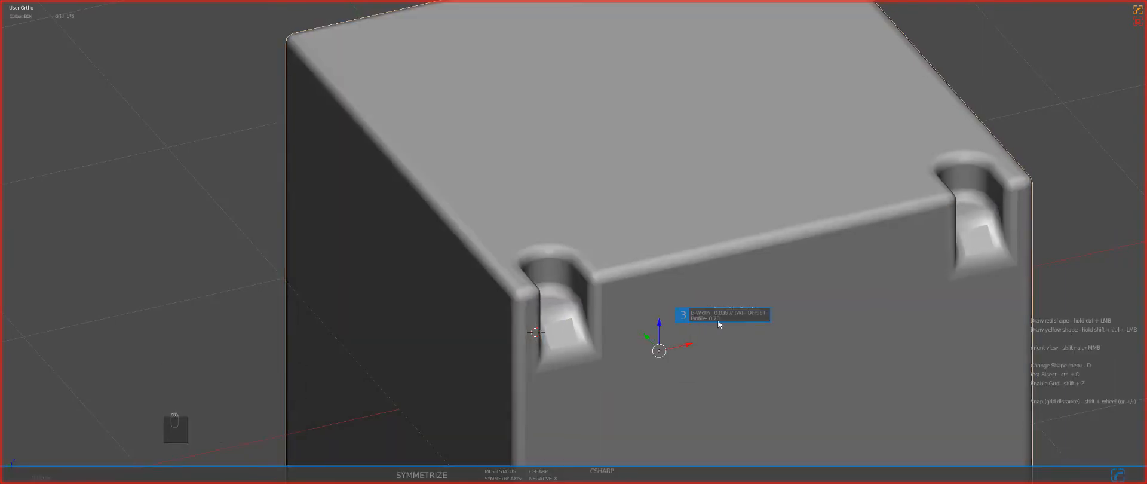
{"action": "left_click", "coordinate": [718, 320]}
Step: Cut a shallow recess with a rounded inner corner around the slot at the top front corner and symmetrize it across X
{"action": "scroll", "coordinate": [668, 260], "scroll_direction": "down", "scroll_amount": 3}
{"action": "scroll", "coordinate": [676, 282], "scroll_direction": "down", "scroll_amount": 2}
{"action": "key", "text": "z"}
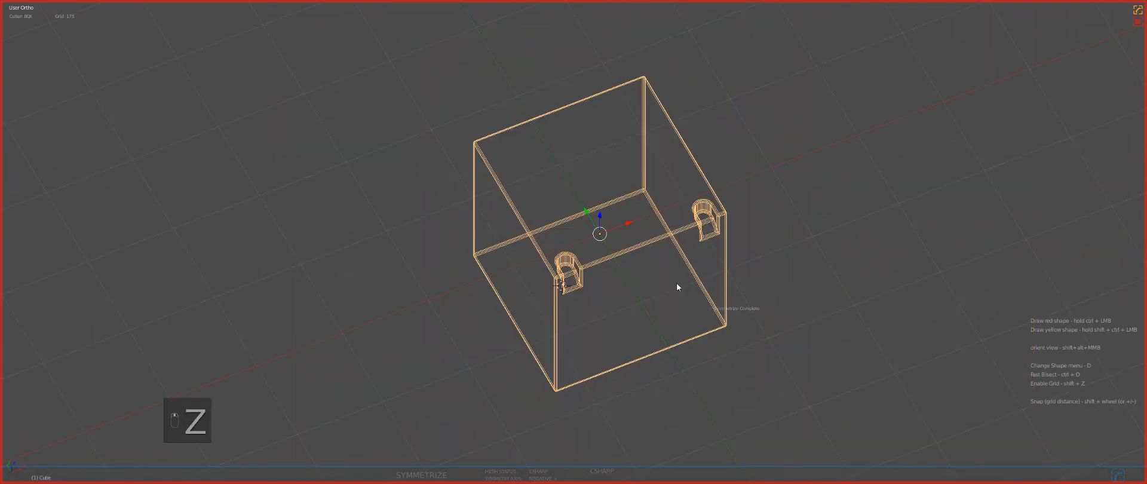
{"action": "key", "text": "KP_7"}
{"action": "key", "text": "KP_1"}
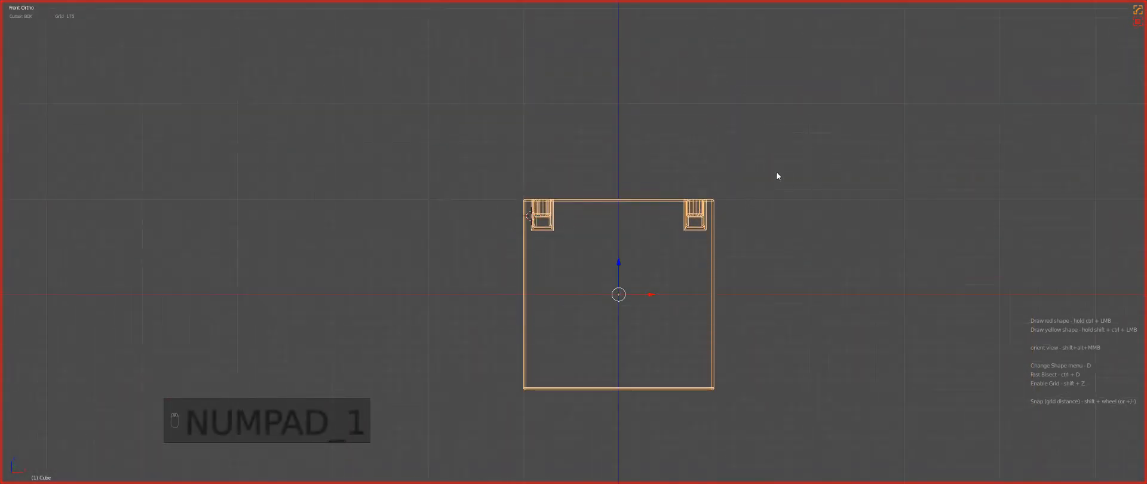
{"action": "scroll", "coordinate": [497, 167], "scroll_direction": "up", "scroll_amount": 5}
{"action": "key", "text": "z"}
{"action": "key", "text": "KP_7"}
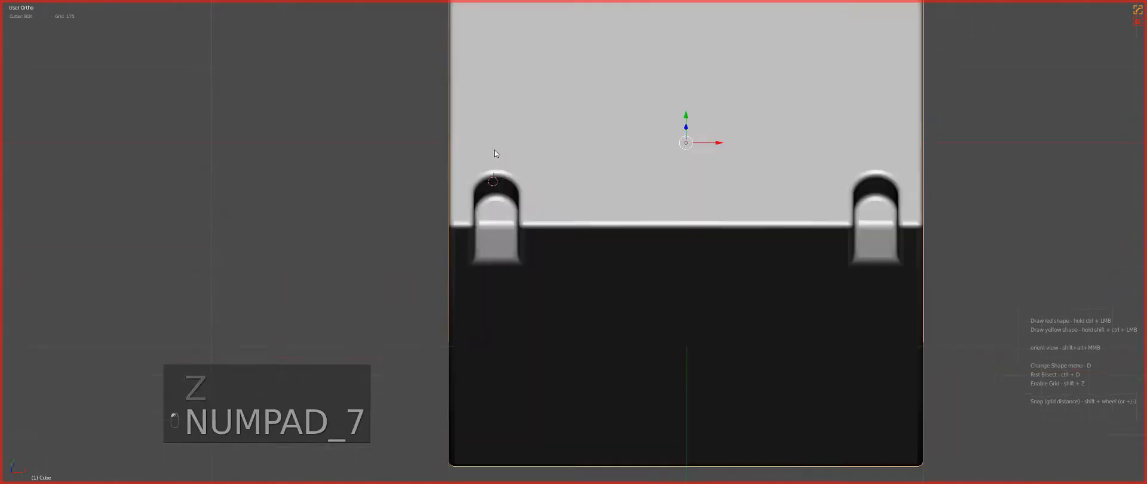
{"action": "left_click_drag", "start_coordinate": [386, 166], "coordinate": [574, 308], "text": "ctrl"}
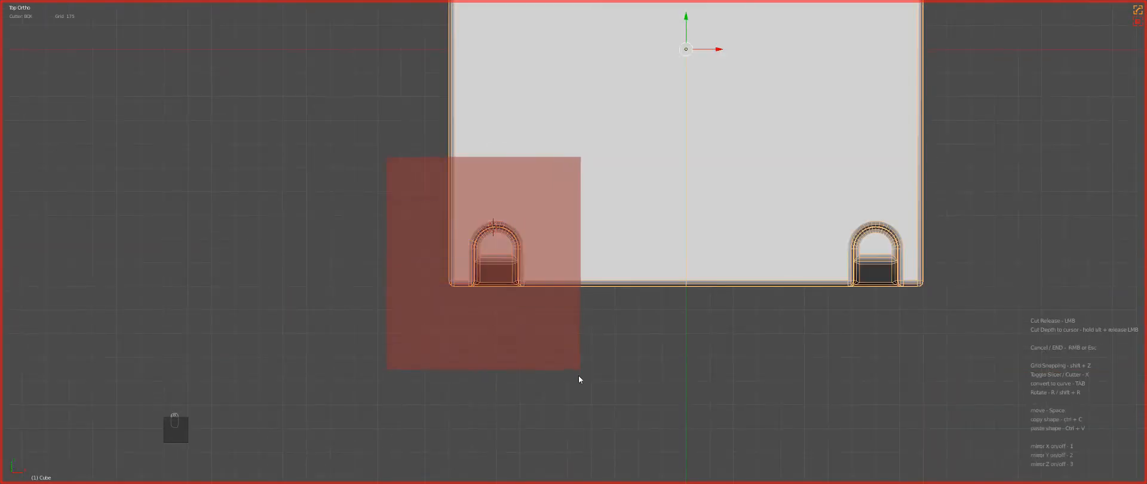
{"action": "left_click_drag", "start_coordinate": [579, 376], "coordinate": [579, 383], "text": "ctrl"}
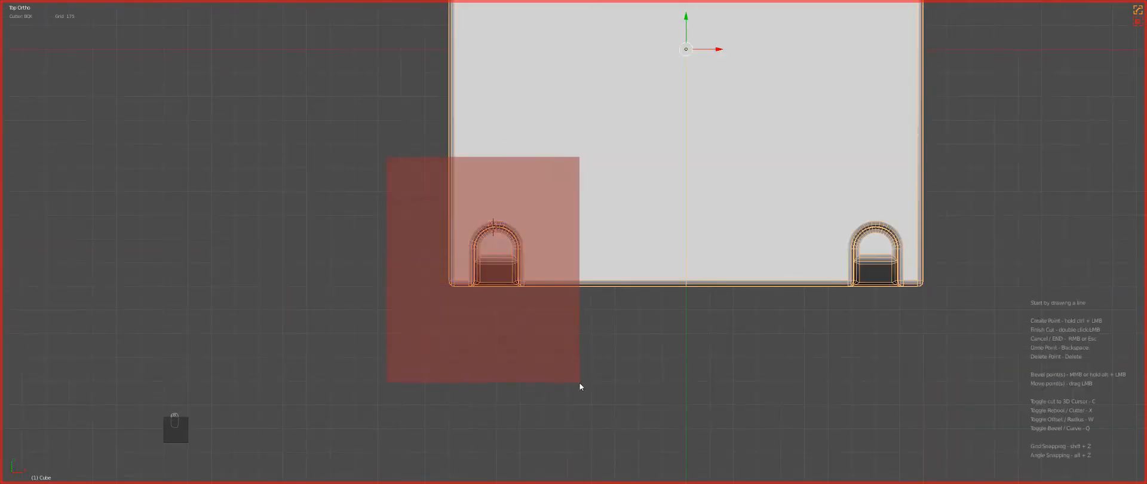
{"action": "double_click", "coordinate": [546, 295]}
{"action": "middle_click_drag", "start_coordinate": [591, 307], "coordinate": [618, 274]}
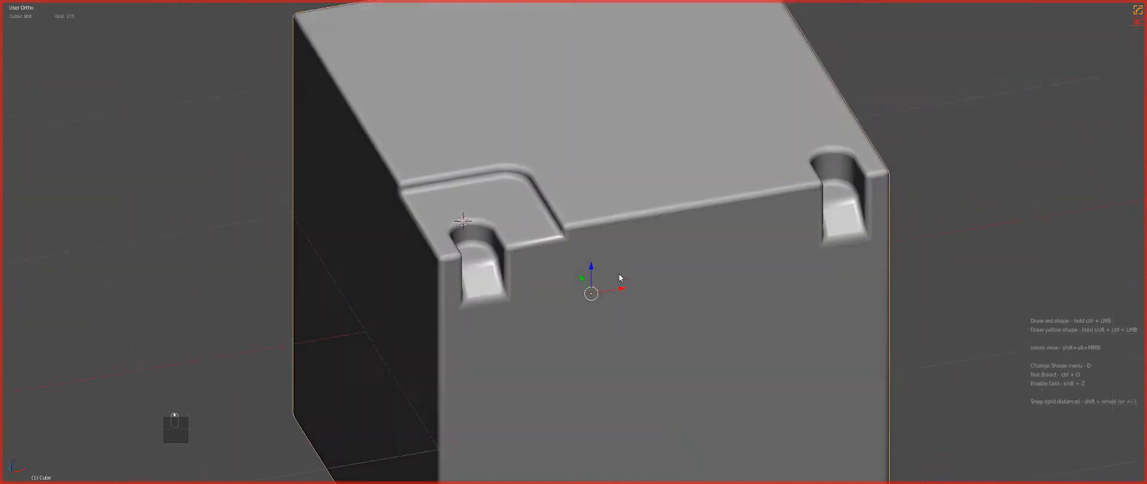
{"action": "key", "text": "alt+x"}
Step: Bevel the front edge of the recess floor beside the slot, lower the slope's bottom edge, and symmetrize the change across X
{"action": "middle_click_drag", "start_coordinate": [565, 217], "coordinate": [617, 219]}
{"action": "key", "text": "q"}
{"action": "left_click", "coordinate": [587, 215]}
{"action": "key", "text": "Tab"}
{"action": "middle_click_drag", "start_coordinate": [480, 215], "coordinate": [494, 219]}
{"action": "scroll", "coordinate": [494, 219], "scroll_direction": "up", "scroll_amount": 2}
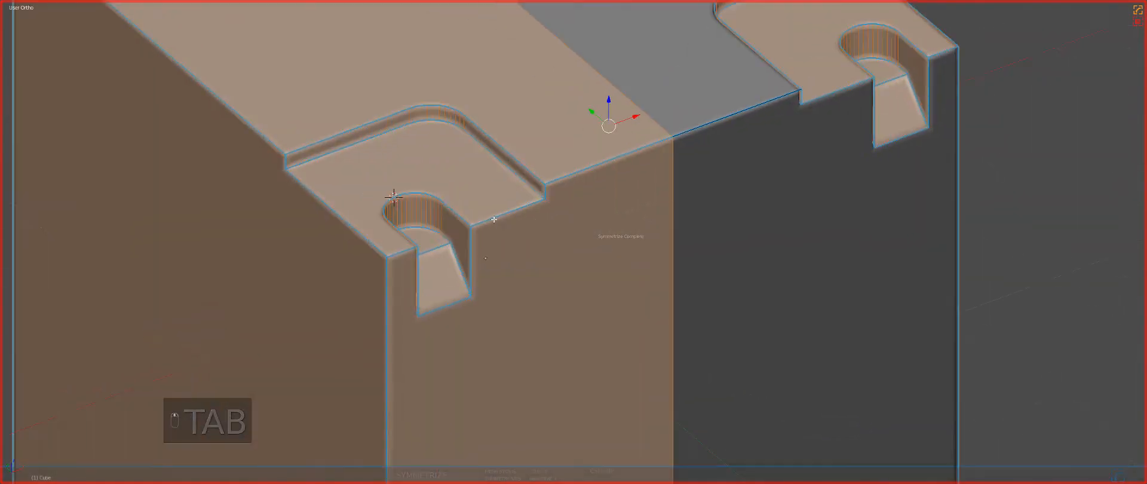
{"action": "left_click", "coordinate": [494, 219]}
{"action": "key", "text": "ctrl+b"}
{"action": "left_click", "coordinate": [519, 213]}
{"action": "key", "text": "g"}
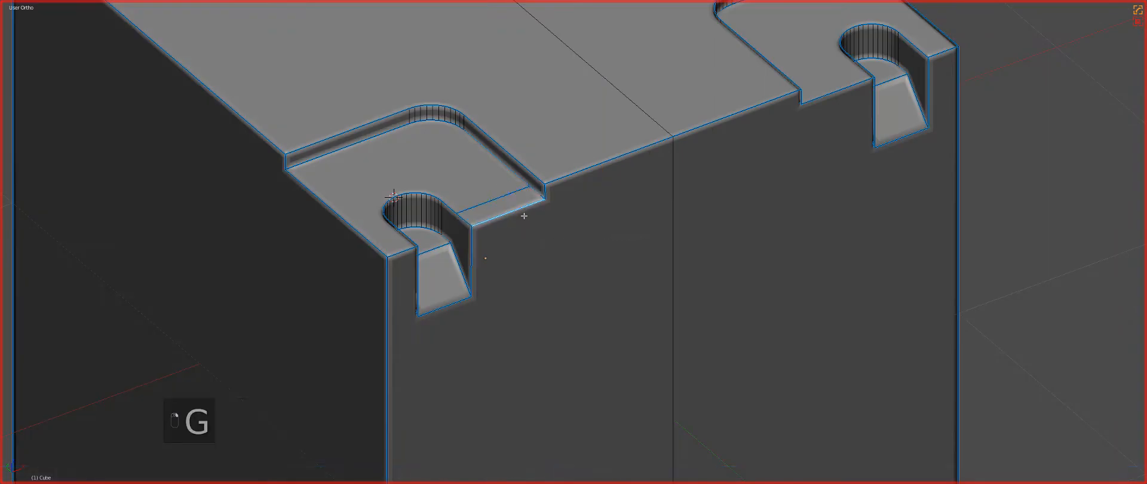
{"action": "middle_click_drag", "start_coordinate": [631, 215], "coordinate": [605, 226]}
{"action": "key", "text": "alt+x"}
Step: Bevel both halves of the top front edge between the two recesses into a chamfer and return to Object Mode
{"action": "right_click", "coordinate": [608, 157]}
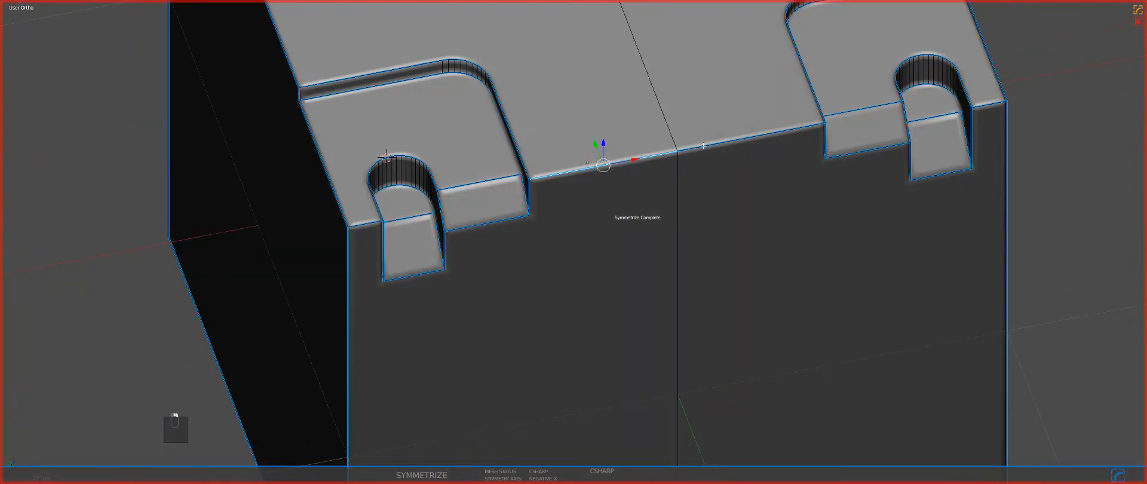
{"action": "right_click", "coordinate": [705, 148], "text": "shift"}
{"action": "middle_click_drag", "start_coordinate": [704, 156], "coordinate": [737, 143]}
{"action": "key", "text": "q"}
{"action": "key", "text": "ctrl+b"}
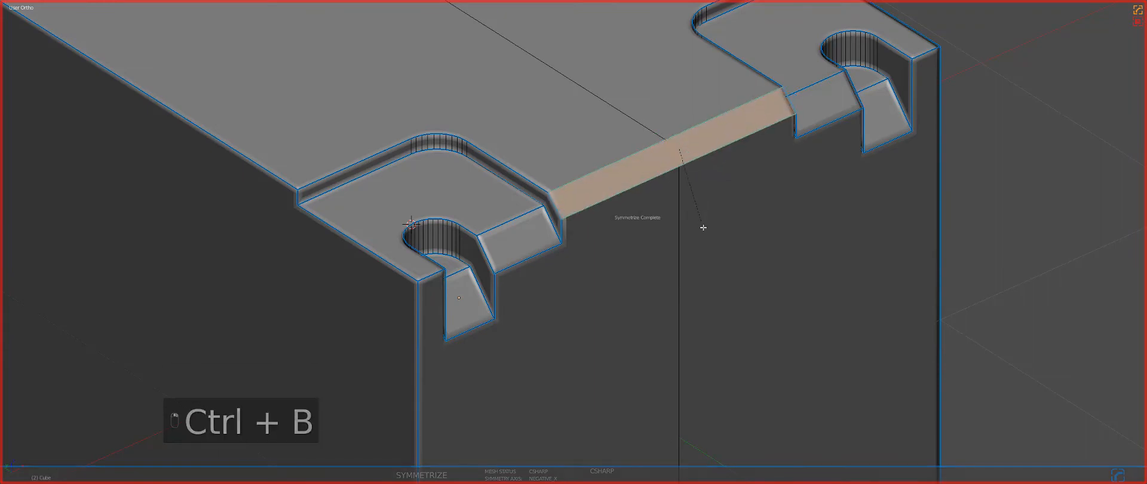
{"action": "key", "text": "Tab"}
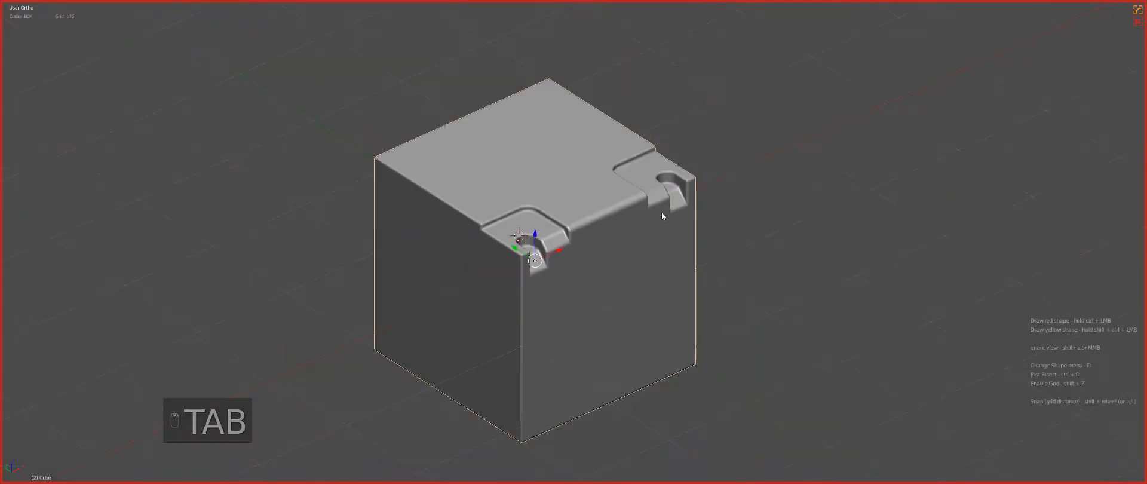
Step: Narrow the block's edge bevels with the bevel width tool and set the next cut depth at the recess's lower inner corner
{"action": "middle_click_drag", "start_coordinate": [661, 212], "coordinate": [633, 213]}
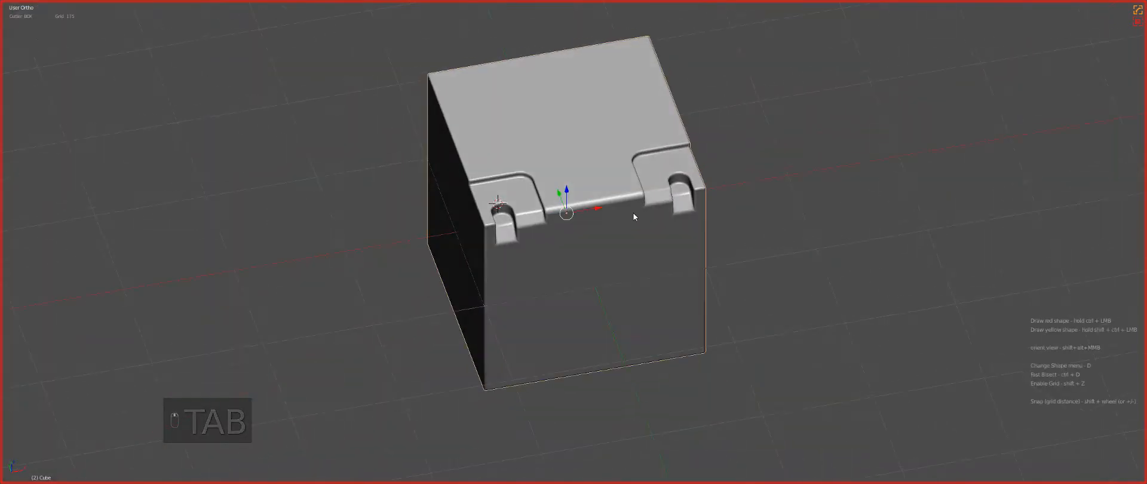
{"action": "scroll", "coordinate": [628, 207], "scroll_direction": "up", "scroll_amount": 3}
{"action": "key", "text": "KP_1"}
{"action": "key", "text": "z"}
{"action": "scroll", "coordinate": [513, 192], "scroll_direction": "up", "scroll_amount": 2}
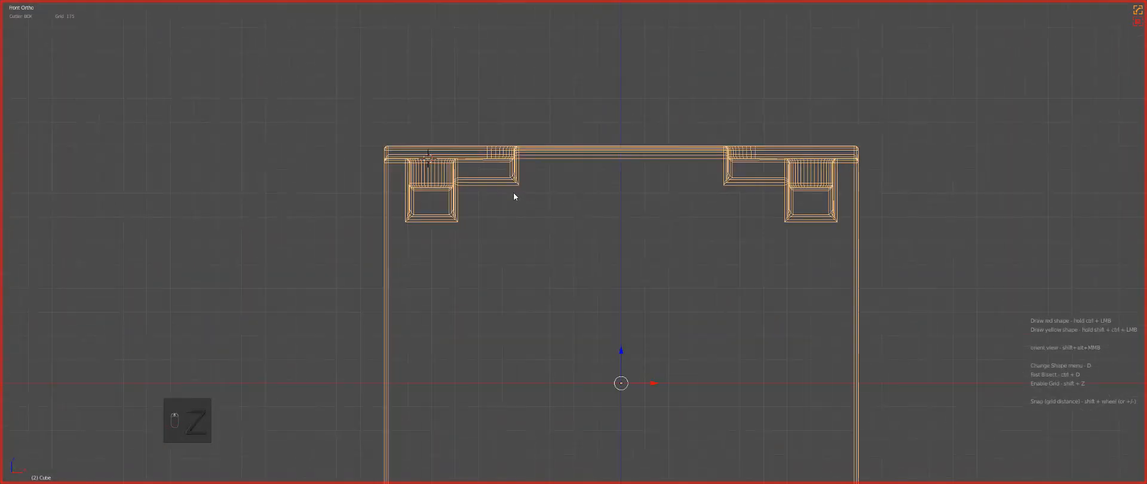
{"action": "key", "text": "q"}
{"action": "left_click", "coordinate": [512, 201]}
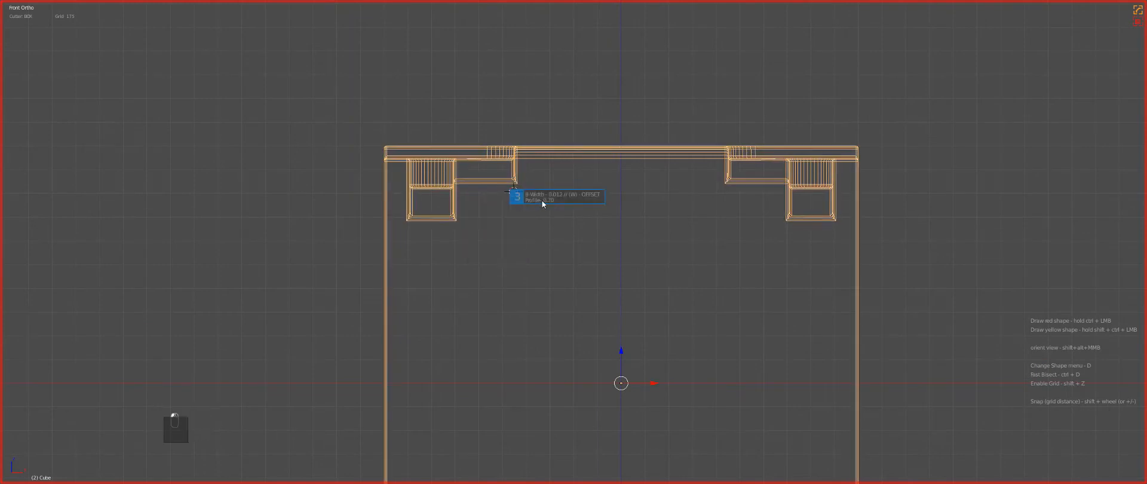
{"action": "left_click", "coordinate": [541, 200]}
Step: Cut a thin round-ended slot through the front edge, centred on the recess's inner side wall, and symmetrize it across X
{"action": "key", "text": "z"}
{"action": "key", "text": "KP_7"}
{"action": "scroll", "coordinate": [507, 167], "scroll_direction": "up", "scroll_amount": 3}
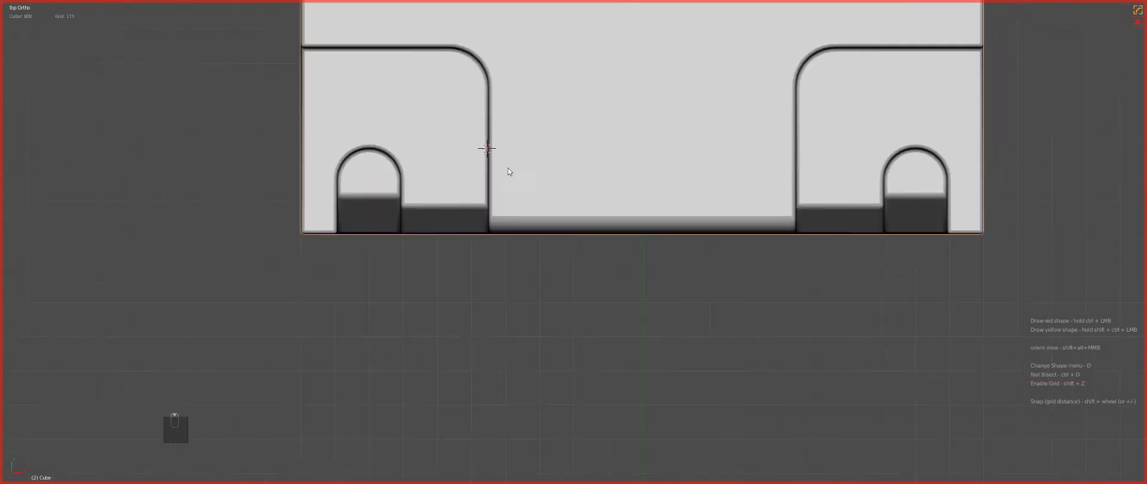
{"action": "scroll", "coordinate": [504, 156], "scroll_direction": "down", "scroll_amount": 3}
{"action": "left_click_drag", "start_coordinate": [501, 152], "coordinate": [526, 292], "text": "ctrl"}
{"action": "key", "text": "Tab"}
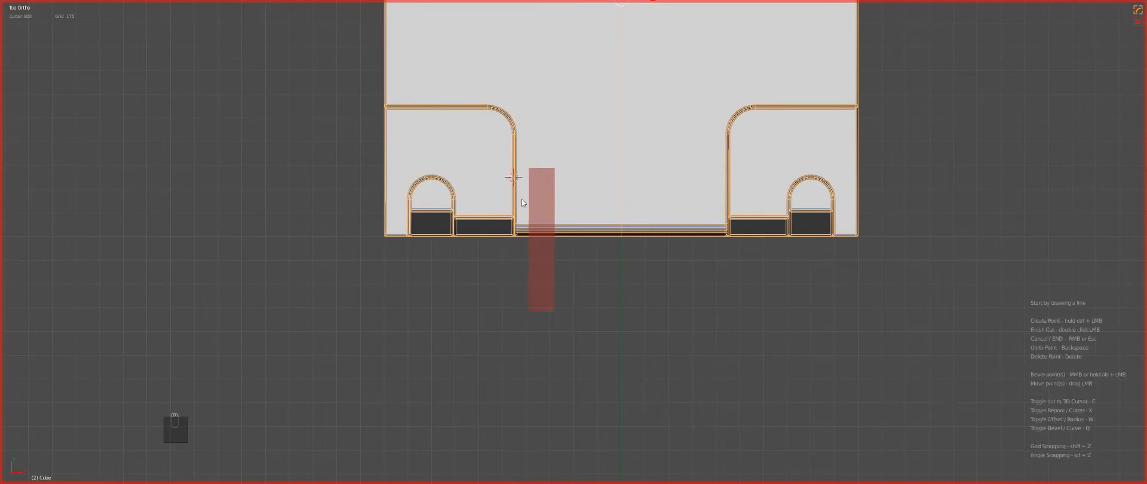
{"action": "left_click_drag", "start_coordinate": [521, 181], "coordinate": [520, 183]}
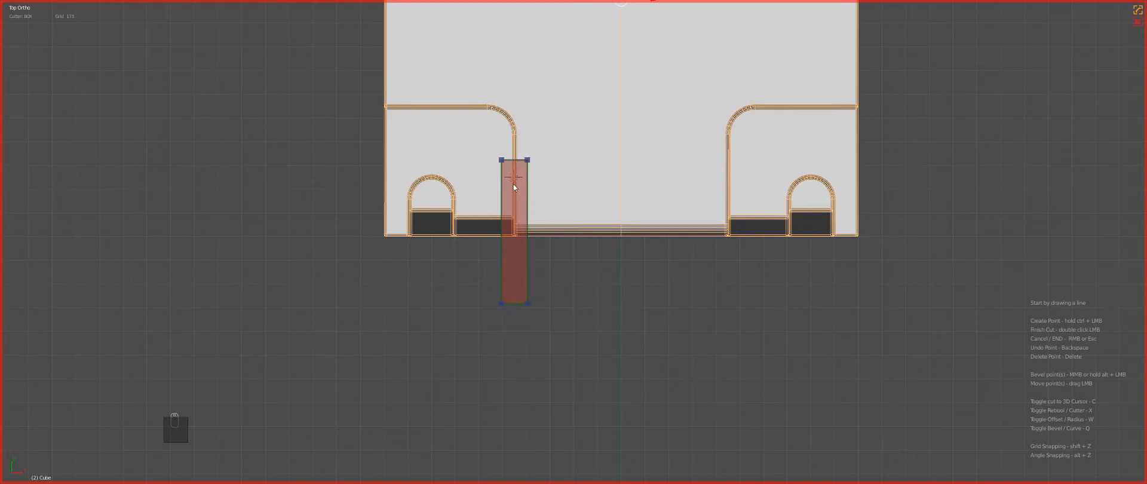
{"action": "middle_click_drag", "start_coordinate": [574, 192], "coordinate": [592, 200]}
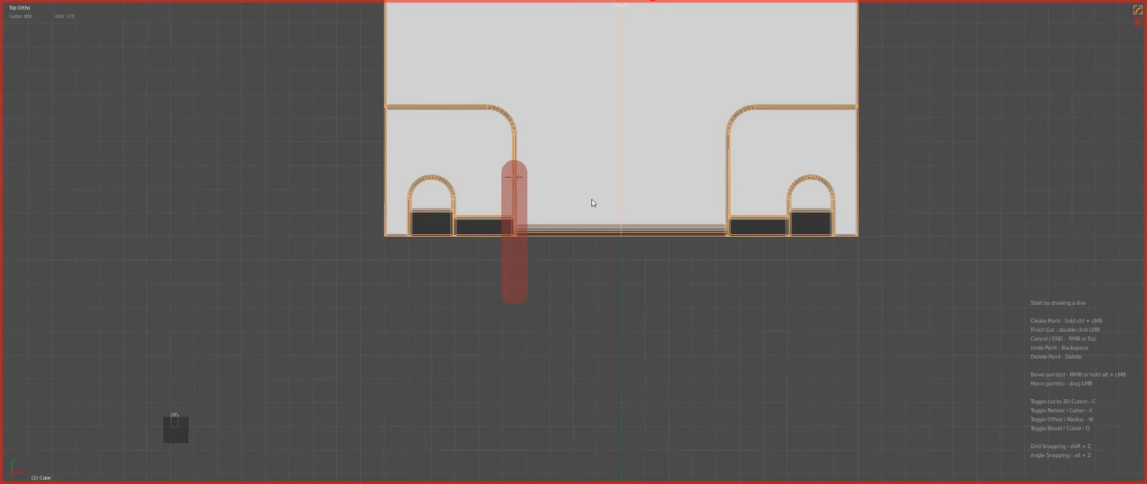
{"action": "double_click", "coordinate": [517, 180]}
{"action": "middle_click_drag", "start_coordinate": [517, 180], "coordinate": [610, 179]}
{"action": "key", "text": "alt+x"}
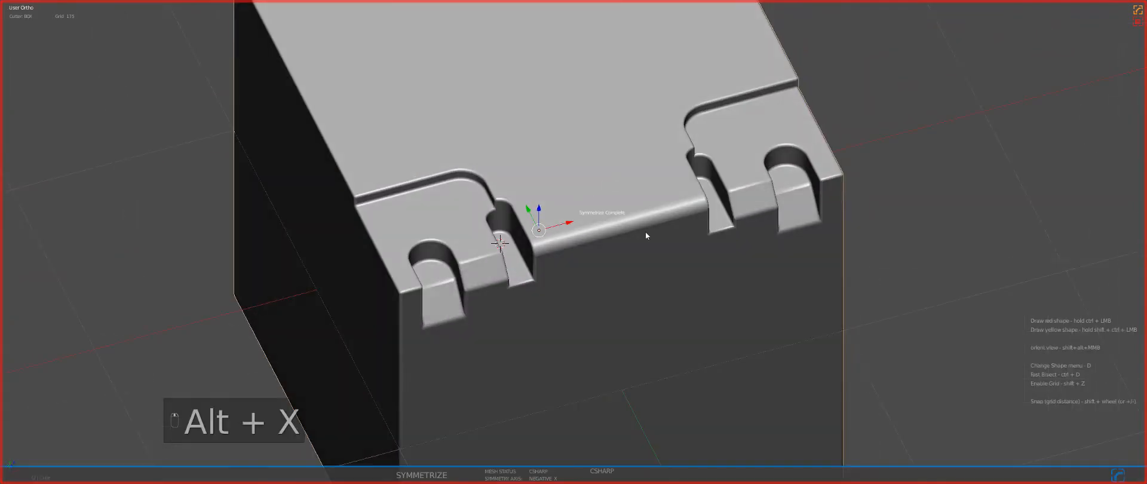
Step: Switch the cutter shape to Ngon and set the cut depth with the 3D cursor near the recess floor
{"action": "middle_click_drag", "start_coordinate": [645, 231], "coordinate": [574, 214]}
{"action": "key", "text": "KP_1"}
{"action": "key", "text": "z"}
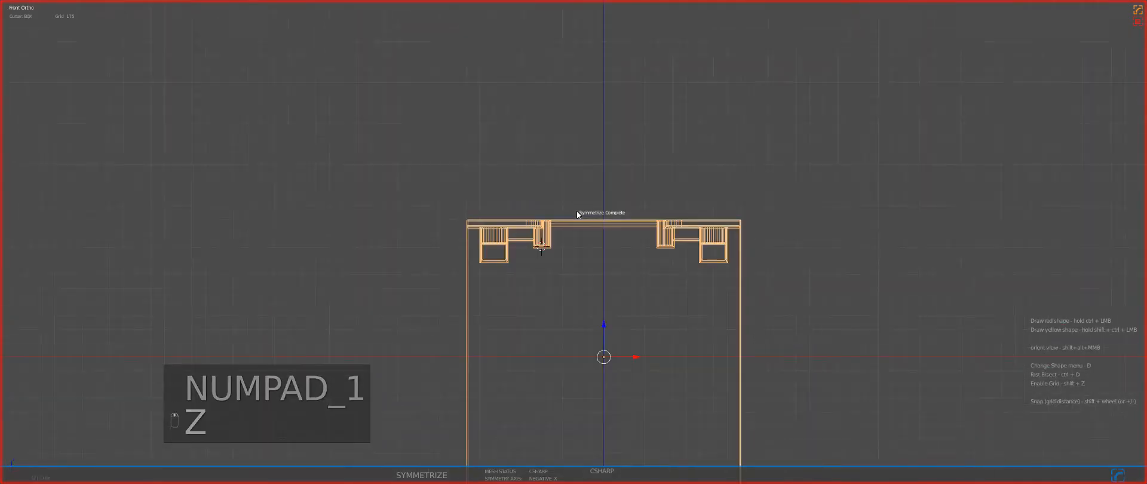
{"action": "key", "text": "d"}
{"action": "left_click", "coordinate": [573, 260]}
{"action": "scroll", "coordinate": [526, 248], "scroll_direction": "up", "scroll_amount": 4}
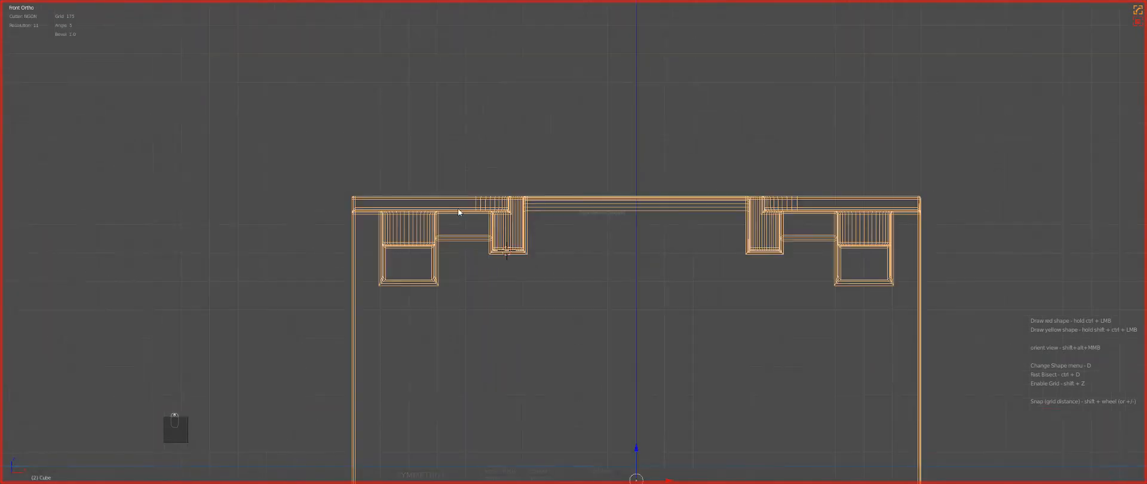
{"action": "key", "text": "z"}
{"action": "key", "text": "KP_7"}
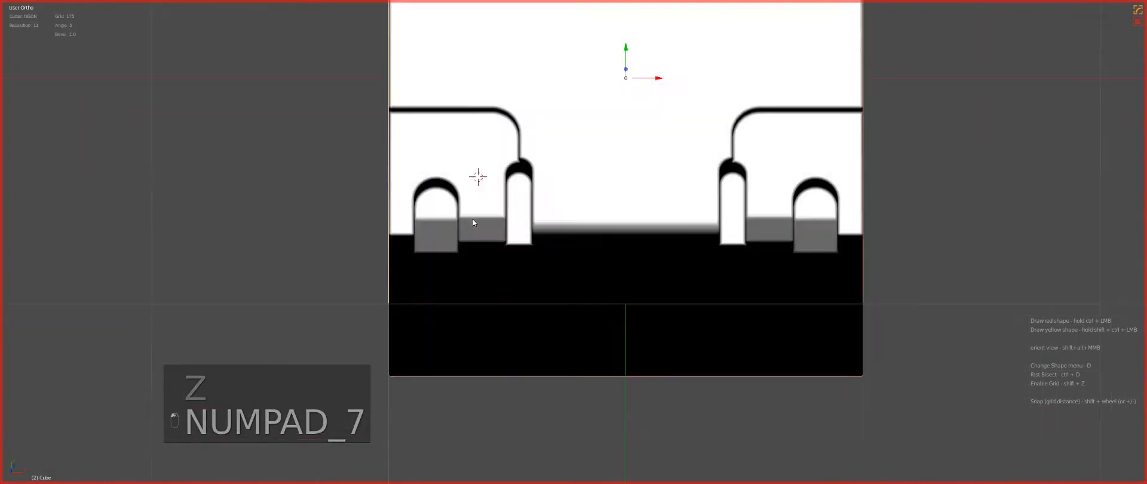
{"action": "key", "text": "Tab"}
{"action": "key", "text": "alt+w"}
{"action": "left_click_drag", "start_coordinate": [376, 184], "coordinate": [603, 198]}
{"action": "key", "text": "s"}
{"action": "key", "text": "Tab"}
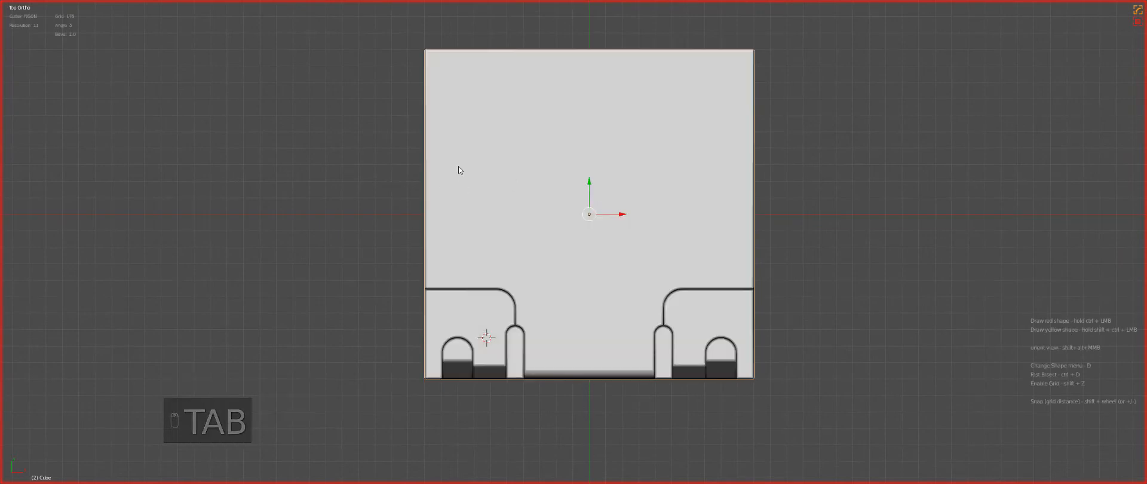
Step: Discard the first cutter point, enable grid snapping and make the snapping grid much finer
{"action": "left_click", "coordinate": [430, 102], "text": "ctrl"}
{"action": "right_click", "coordinate": [446, 247]}
{"action": "key", "text": "shift+z"}
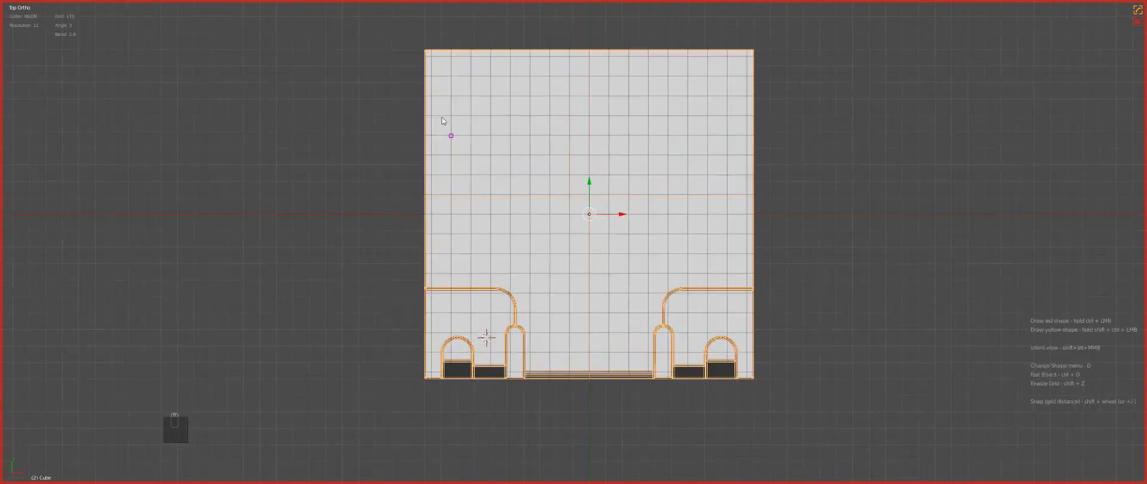
{"action": "scroll", "coordinate": [442, 120], "scroll_direction": "down", "scroll_amount": 9, "text": "shift"}
Step: Cut a shallow L-shaped pocket into the left half of the top face, behind the front recess, and symmetrize it across X
{"action": "left_click", "coordinate": [439, 120], "text": "ctrl"}
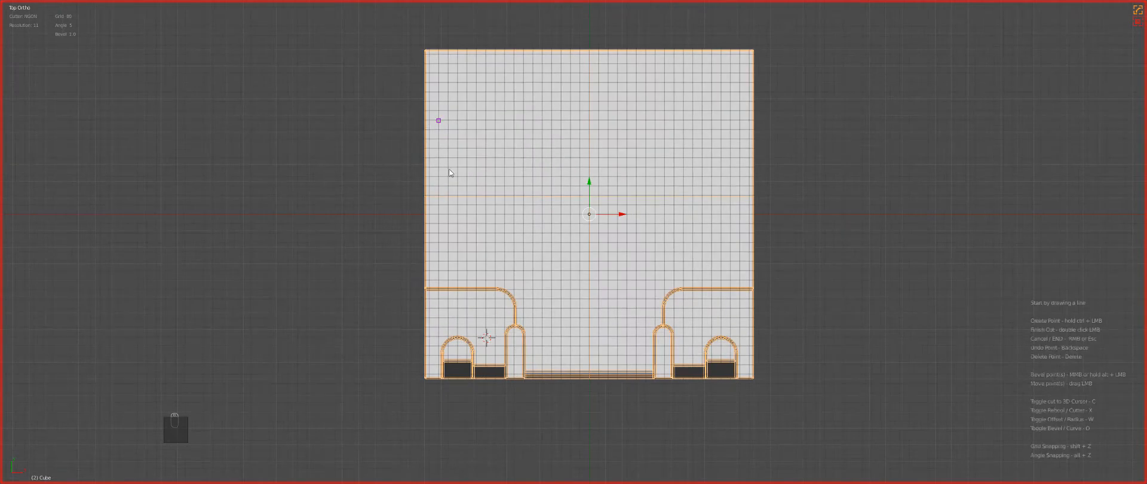
{"action": "left_click", "coordinate": [438, 271], "text": "ctrl"}
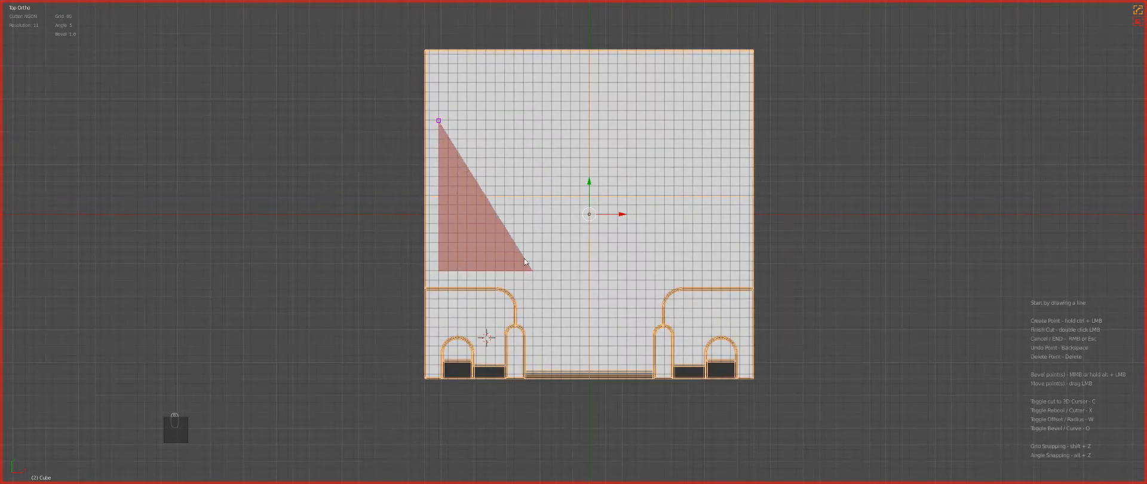
{"action": "left_click", "coordinate": [532, 213], "text": "ctrl"}
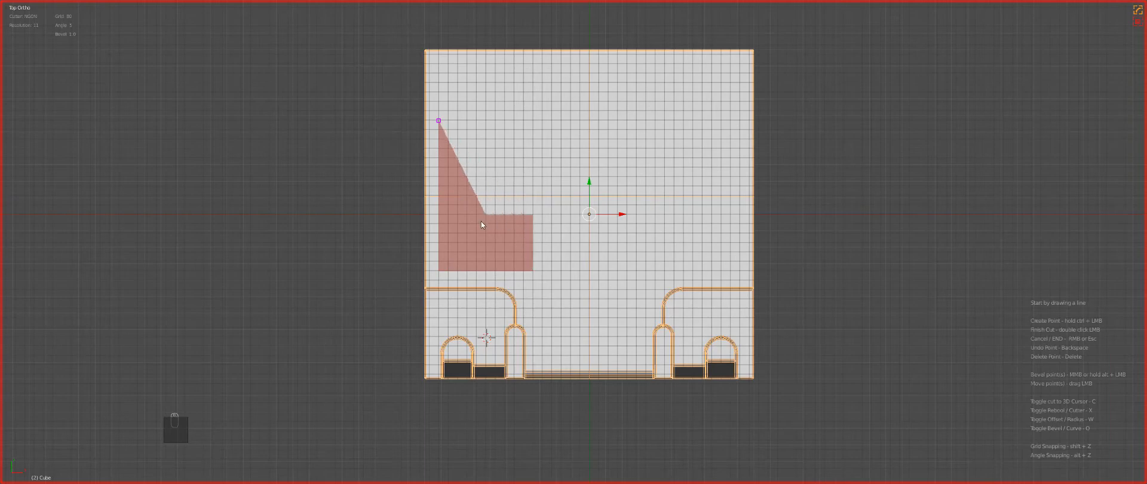
{"action": "left_click", "coordinate": [485, 214], "text": "ctrl"}
{"action": "left_click", "coordinate": [486, 117], "text": "ctrl"}
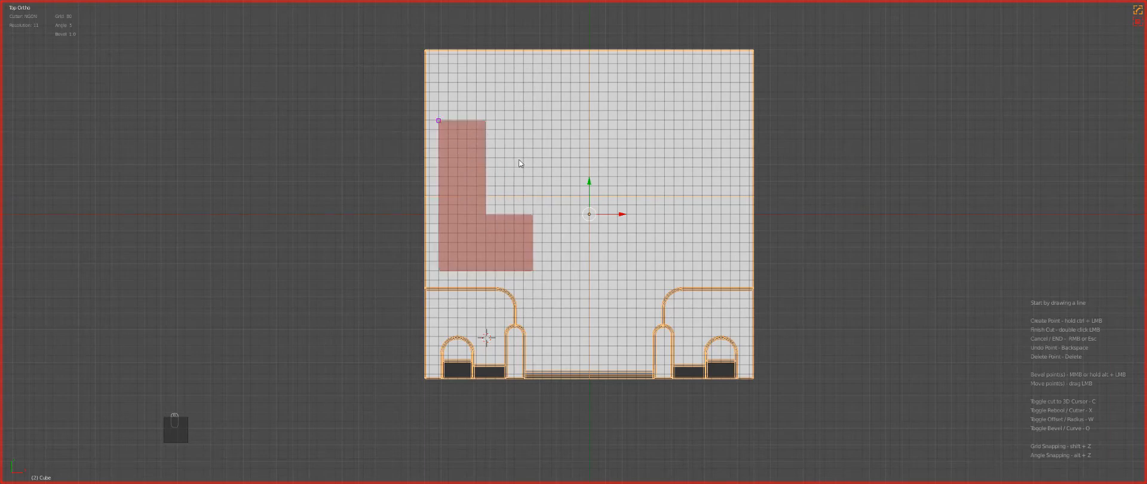
{"action": "middle_click_drag", "start_coordinate": [519, 165], "coordinate": [528, 160]}
{"action": "double_click", "coordinate": [525, 237]}
{"action": "mouse_move", "coordinate": [527, 233]}
{"action": "middle_mouse_down"}
{"action": "mouse_move", "coordinate": [568, 208]}
{"action": "mouse_move", "coordinate": [632, 213]}
{"action": "mouse_move", "coordinate": [621, 230]}
{"action": "middle_mouse_up"}
{"action": "key", "text": "alt+x"}
Step: Add a straight edge line across the block's top through the rear arms of both L-shaped pockets in Edit Mode
{"action": "key", "text": "Tab"}
{"action": "key", "text": "KP_7"}
{"action": "key", "text": "z"}
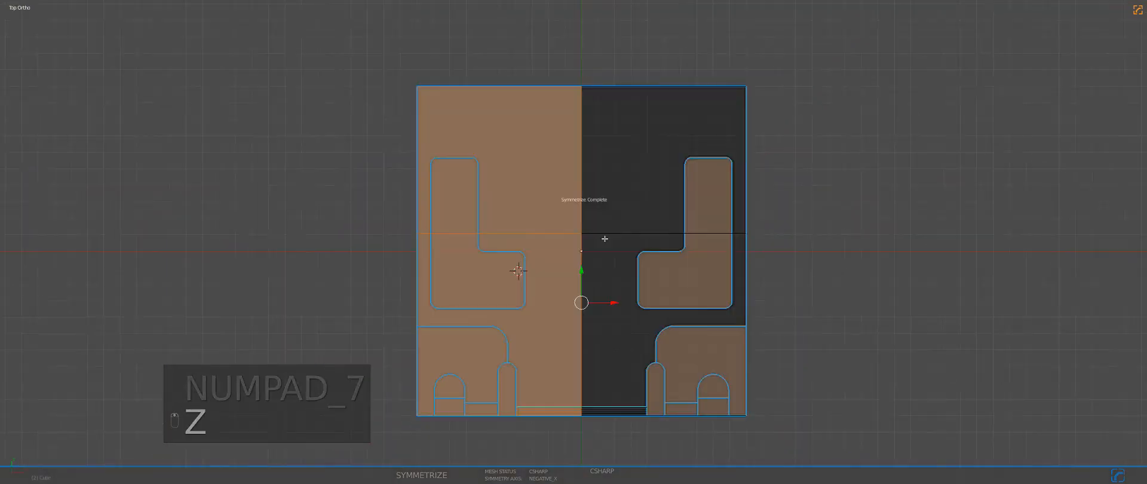
{"action": "scroll", "coordinate": [597, 239], "scroll_direction": "up", "scroll_amount": 2}
{"action": "middle_click_drag", "start_coordinate": [471, 221], "coordinate": [533, 258], "text": "shift"}
{"action": "key", "text": "alt+w"}
{"action": "left_click_drag", "start_coordinate": [368, 227], "coordinate": [505, 233]}
{"action": "key", "text": "s"}
{"action": "key", "text": "g"}
{"action": "middle_click", "coordinate": [491, 226]}
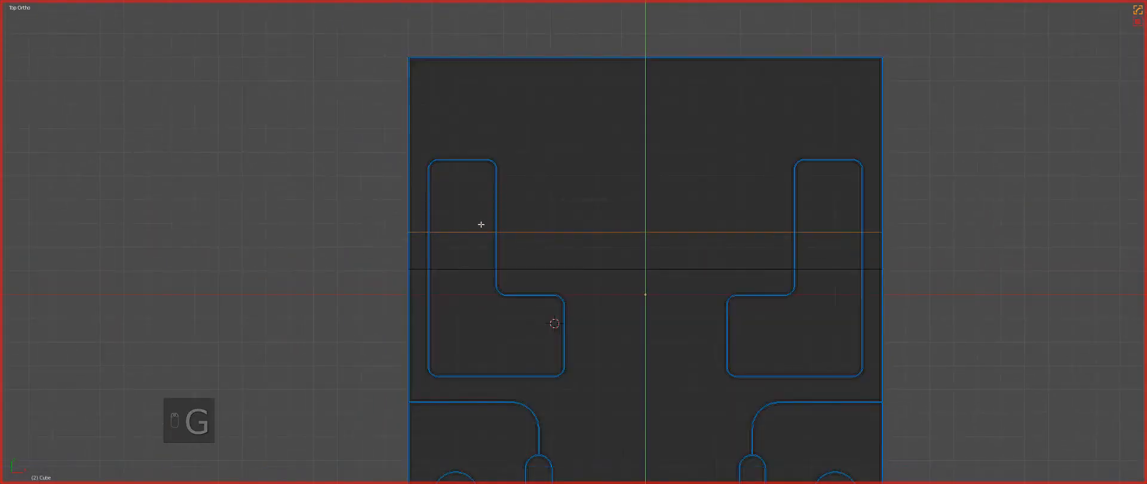
Step: Bevel the new edge line into a narrow band of faces crossing both pocket arms
{"action": "left_click", "coordinate": [485, 212]}
{"action": "key", "text": "ctrl+b"}
{"action": "left_click", "coordinate": [665, 289]}
{"action": "key", "text": "z"}
{"action": "mouse_move", "coordinate": [631, 262]}
{"action": "middle_mouse_down"}
{"action": "mouse_move", "coordinate": [644, 252]}
{"action": "mouse_move", "coordinate": [573, 247]}
{"action": "middle_mouse_up"}
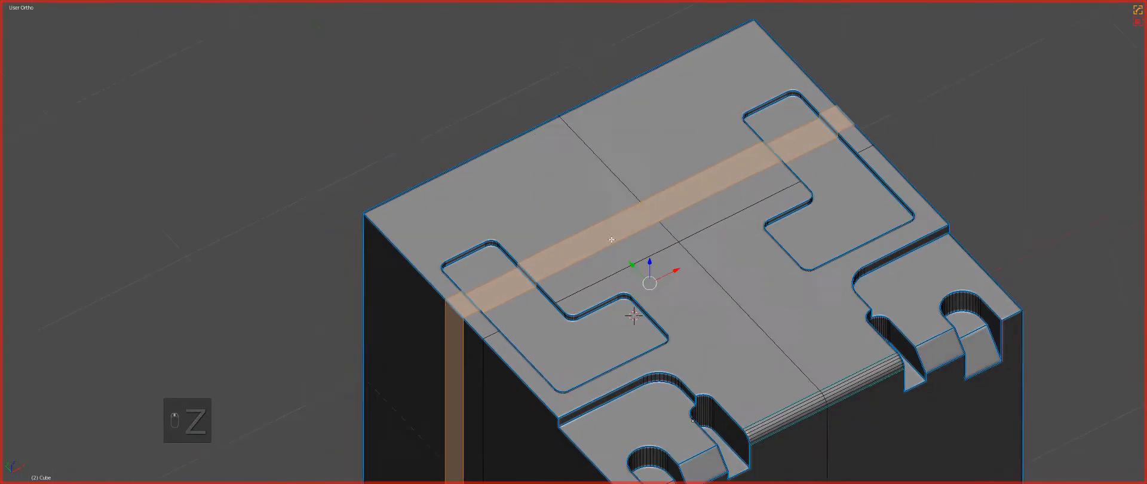
Step: Lower the floor faces at the rear ends of both L-shaped pockets so the bevelled band becomes a ramp, and sharpen the mesh
{"action": "scroll", "coordinate": [561, 245], "scroll_direction": "up", "scroll_amount": 2}
{"action": "key", "text": "ctrl+Tab"}
{"action": "left_click", "coordinate": [564, 229]}
{"action": "right_click", "coordinate": [506, 254]}
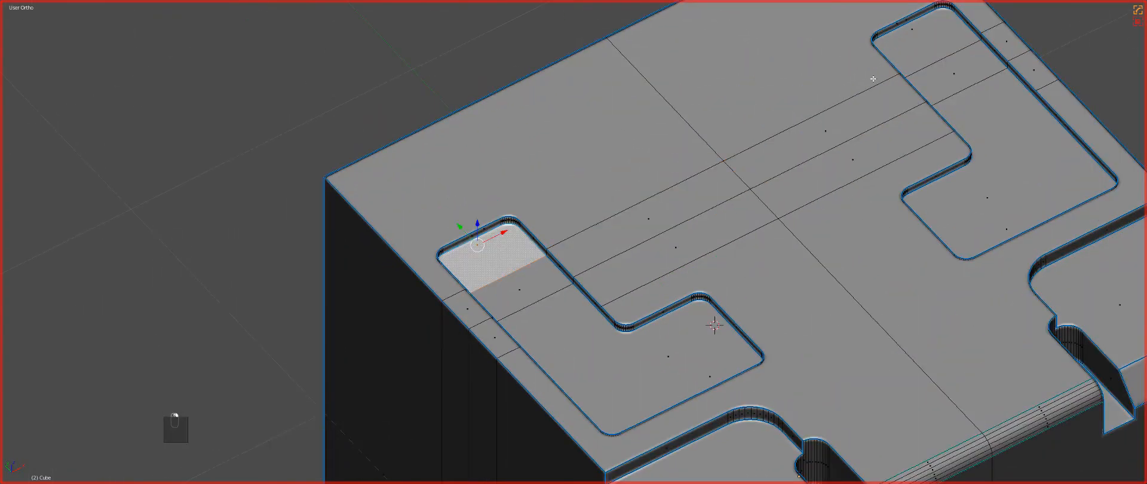
{"action": "right_click", "coordinate": [892, 62], "text": "shift"}
{"action": "key", "text": "Tab"}
{"action": "key", "text": "q"}
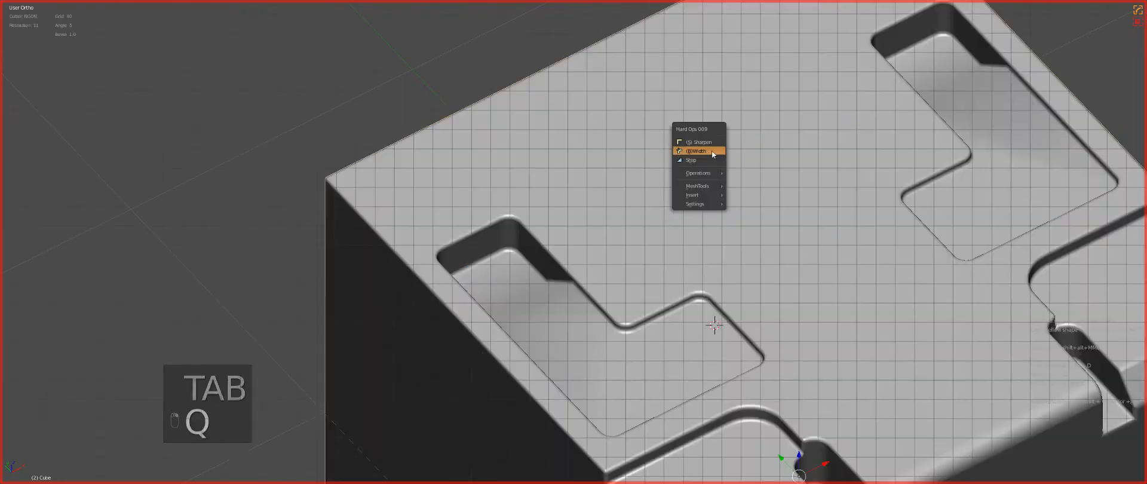
{"action": "left_click", "coordinate": [701, 142]}
Step: Bevel both halves of the block's top rear edge into a rounded edge and return to Object Mode
{"action": "scroll", "coordinate": [585, 213], "scroll_direction": "down", "scroll_amount": 4}
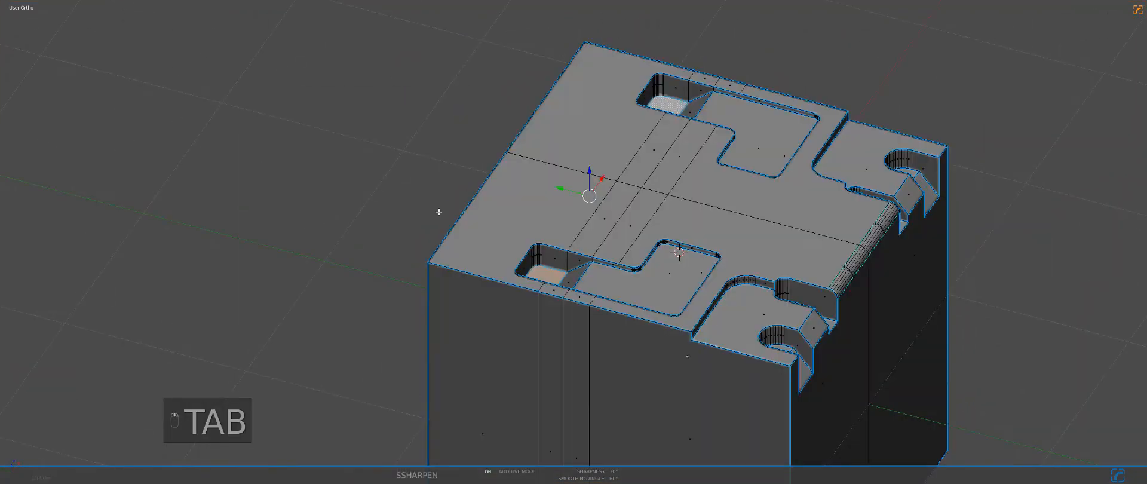
{"action": "key", "text": "ctrl+Tab"}
{"action": "left_click", "coordinate": [421, 199]}
{"action": "right_click", "coordinate": [456, 211]}
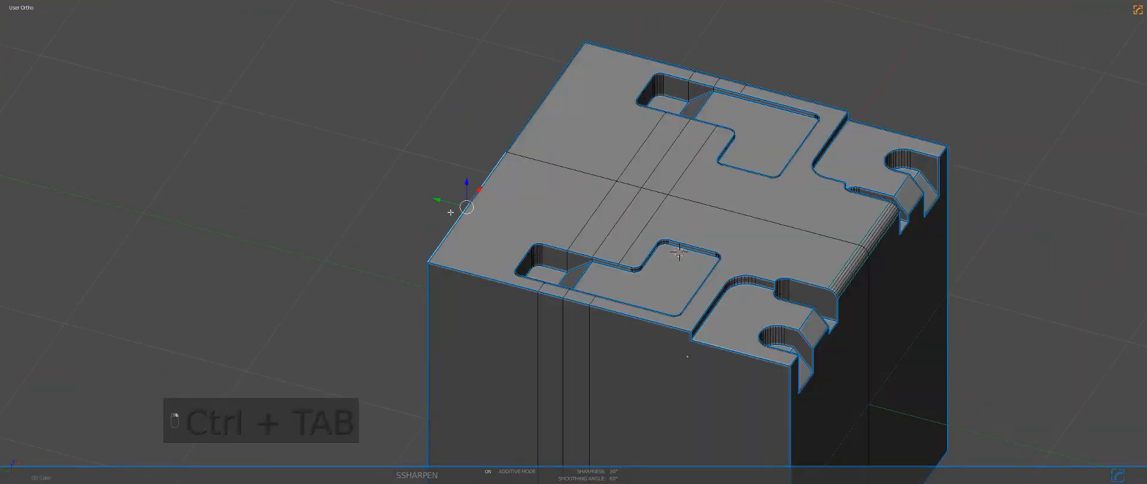
{"action": "right_click", "coordinate": [526, 125], "text": "shift"}
{"action": "key", "text": "q"}
{"action": "key", "text": "ctrl+b"}
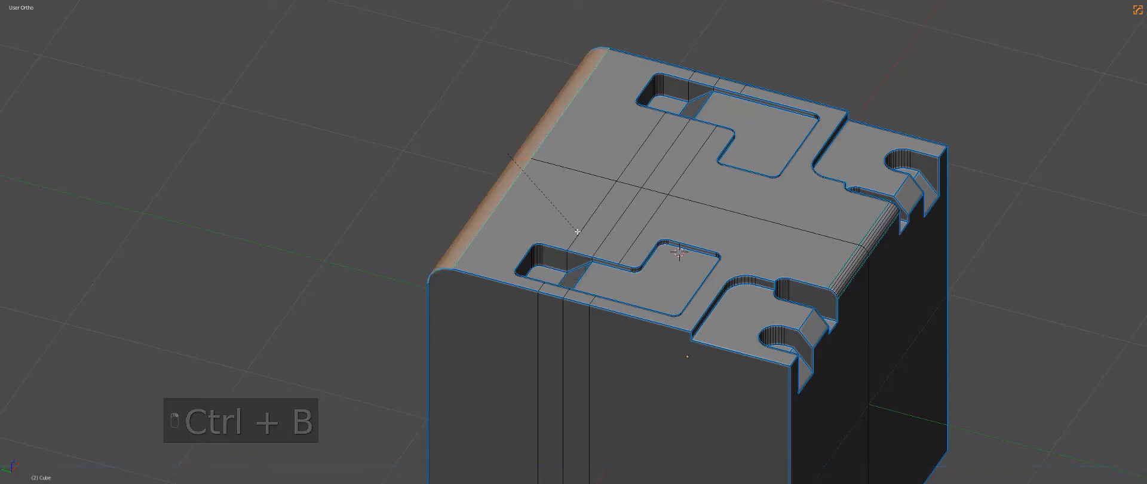
{"action": "right_click", "coordinate": [573, 226]}
{"action": "key", "text": "Tab"}
Step: Set the next cut depth by placing the 3D cursor below the front L-pocket floor in front view, and reselect the block
{"action": "scroll", "coordinate": [633, 227], "scroll_direction": "down", "scroll_amount": 3}
{"action": "middle_click_drag", "start_coordinate": [651, 212], "coordinate": [619, 227]}
{"action": "scroll", "coordinate": [619, 227], "scroll_direction": "up", "scroll_amount": 2}
{"action": "key", "text": "a"}
{"action": "key", "text": "a"}
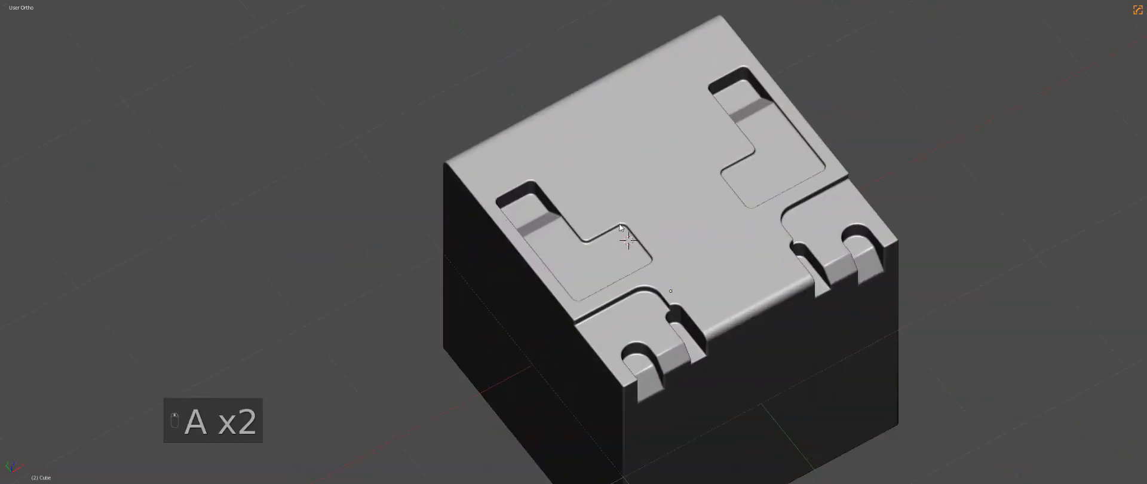
{"action": "key", "text": "KP_7"}
{"action": "key", "text": "KP_1"}
{"action": "key", "text": "z"}
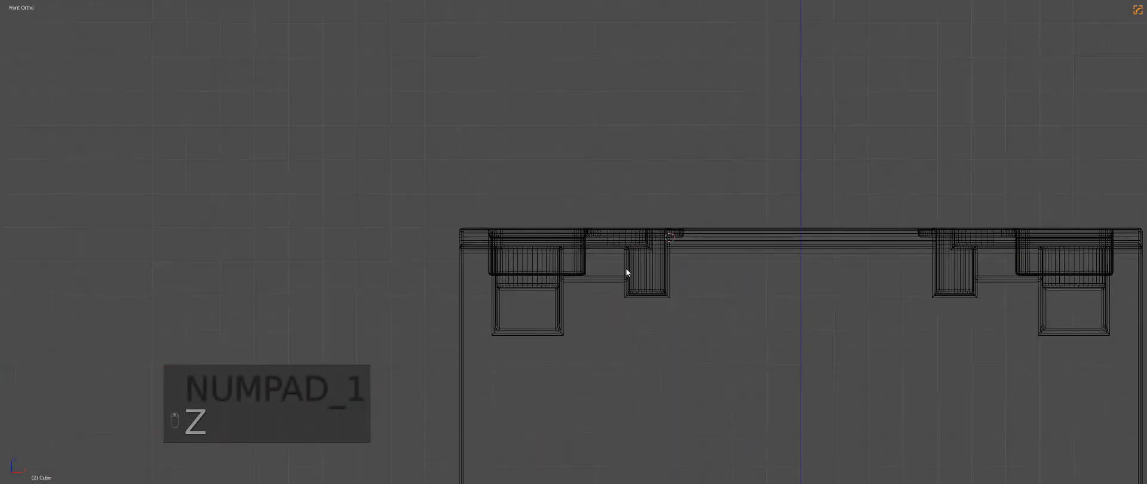
{"action": "key", "text": "z"}
{"action": "key", "text": "KP_7"}
{"action": "right_click_drag", "start_coordinate": [668, 268], "coordinate": [704, 289]}
{"action": "right_click", "coordinate": [703, 287]}
{"action": "key", "text": "q"}
{"action": "left_click", "coordinate": [693, 293]}
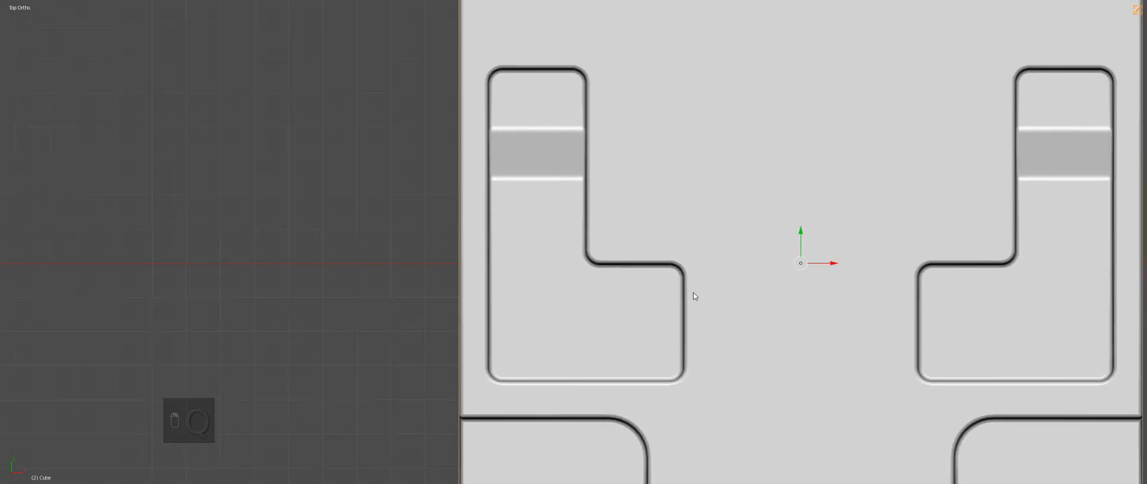
Step: Switch the cutter to Box, cut a small rectangular notch through the L-pocket's inner side wall and symmetrize it across X
{"action": "key", "text": "alt+w"}
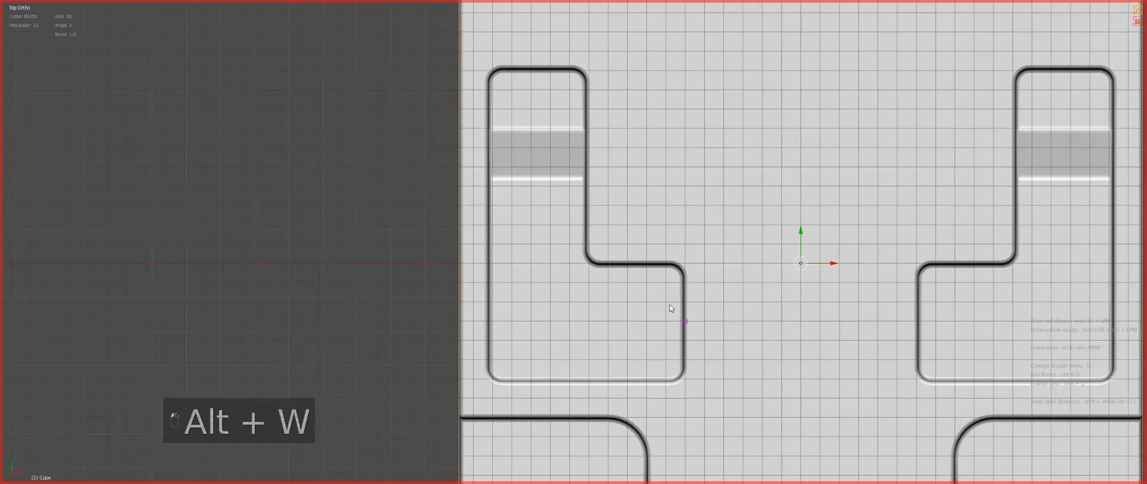
{"action": "left_click_drag", "start_coordinate": [673, 289], "coordinate": [690, 348], "text": "ctrl"}
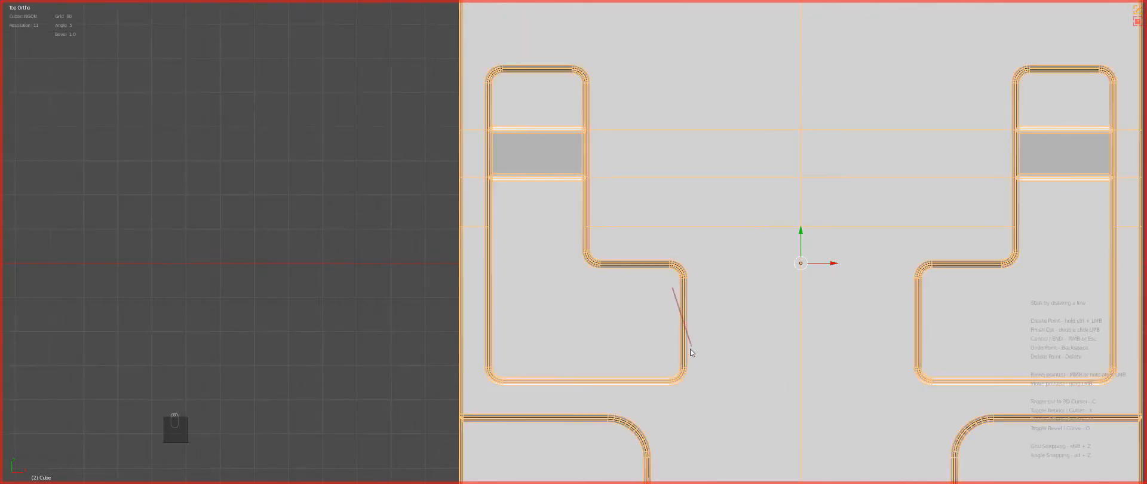
{"action": "key", "text": "d"}
{"action": "left_click", "coordinate": [637, 376]}
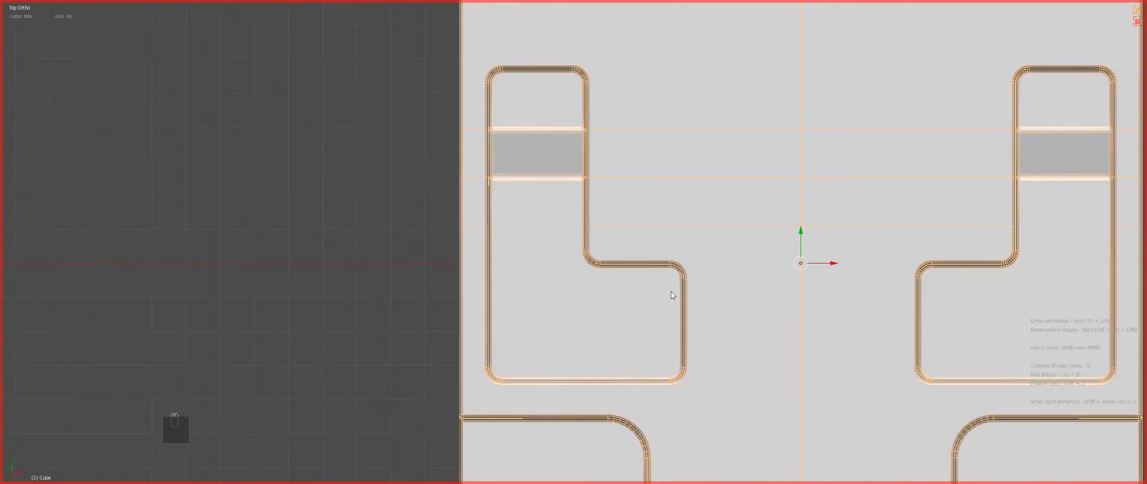
{"action": "left_click_drag", "start_coordinate": [694, 357], "coordinate": [693, 356]}
{"action": "scroll", "coordinate": [699, 346], "scroll_direction": "down", "scroll_amount": 2}
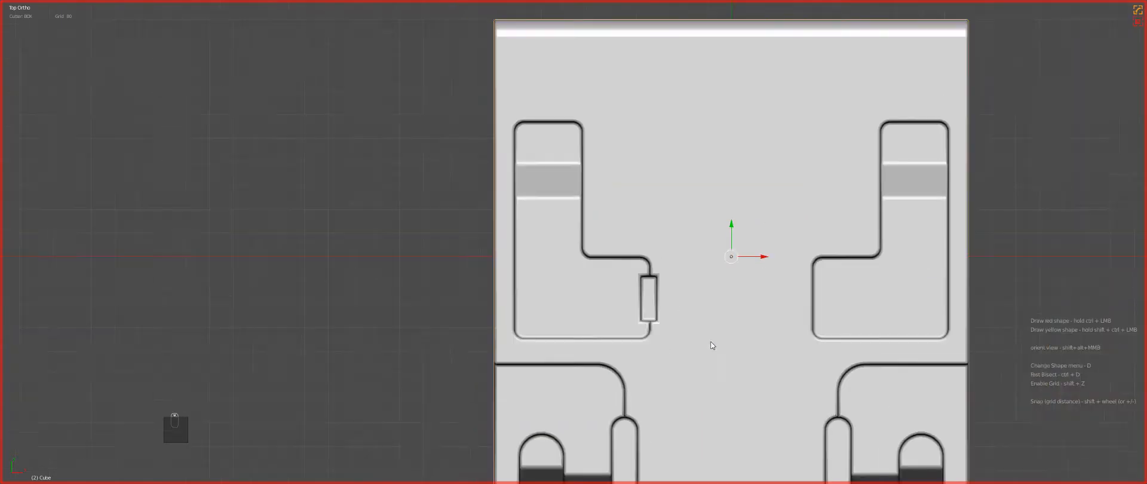
{"action": "middle_click_drag", "start_coordinate": [709, 340], "coordinate": [719, 284]}
{"action": "key", "text": "alt+x"}
Step: Chamfer the notch's top edge nearest the block's centre into a wide slope and symmetrize it across X
{"action": "key", "text": "Tab"}
{"action": "scroll", "coordinate": [707, 303], "scroll_direction": "up", "scroll_amount": 6}
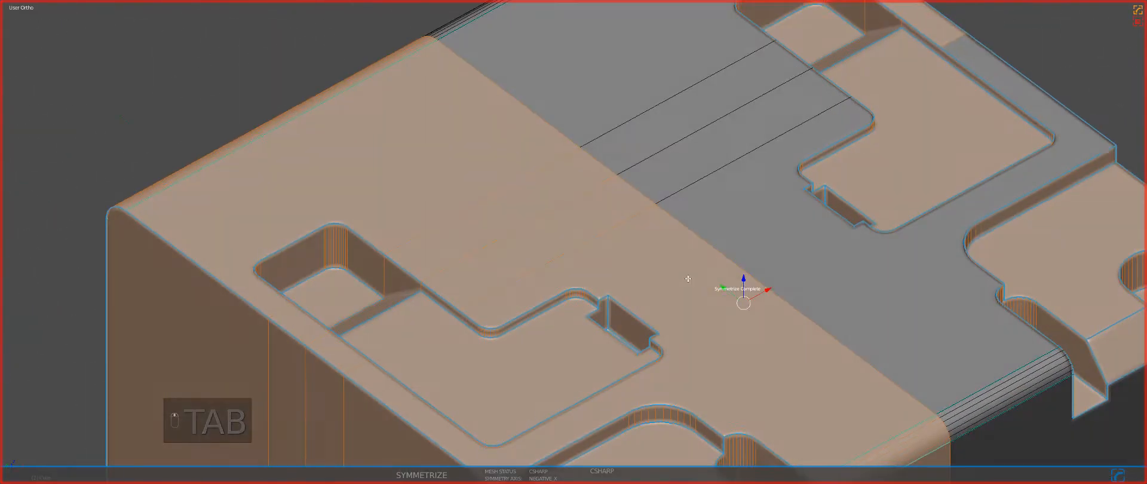
{"action": "key", "text": "alt+a"}
{"action": "key", "text": "ctrl+b"}
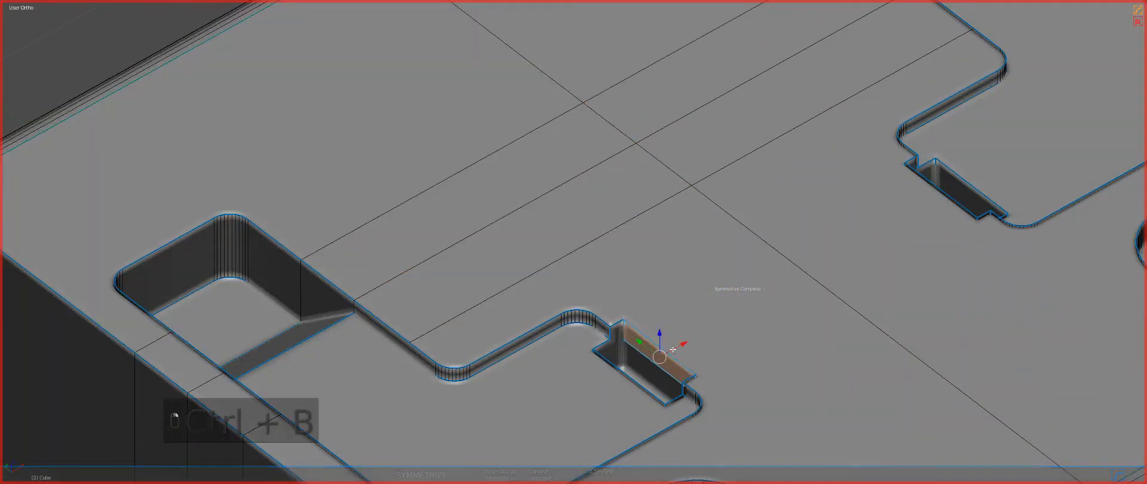
{"action": "left_click", "coordinate": [672, 349]}
{"action": "key", "text": "g"}
{"action": "left_click", "coordinate": [740, 313]}
{"action": "key", "text": "Tab"}
{"action": "scroll", "coordinate": [739, 313], "scroll_direction": "down", "scroll_amount": 5}
{"action": "key", "text": "alt+x"}
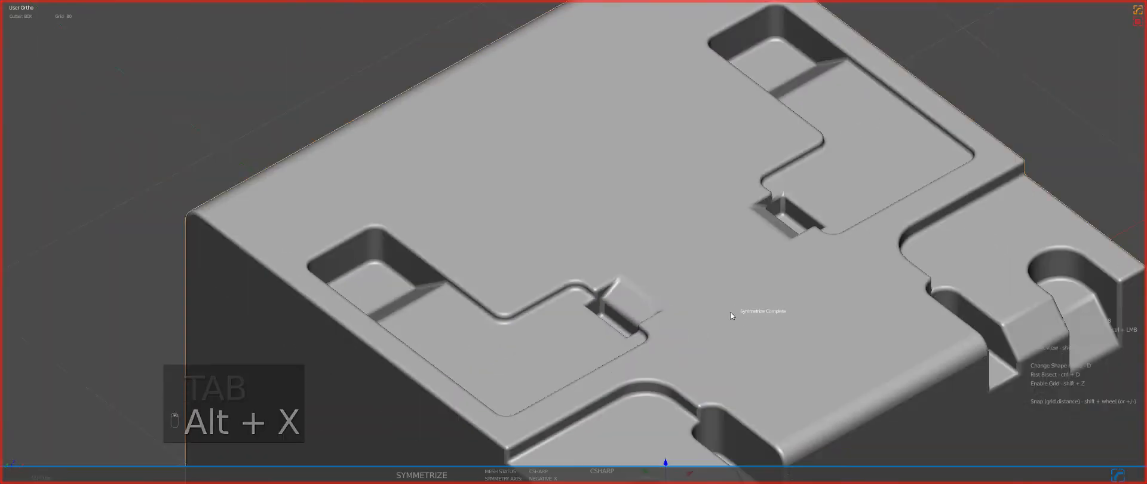
Step: Adjust the block's edge bevels with the bevel width tool
{"action": "scroll", "coordinate": [727, 319], "scroll_direction": "up", "scroll_amount": 5}
{"action": "key", "text": "q"}
{"action": "left_click", "coordinate": [721, 329]}
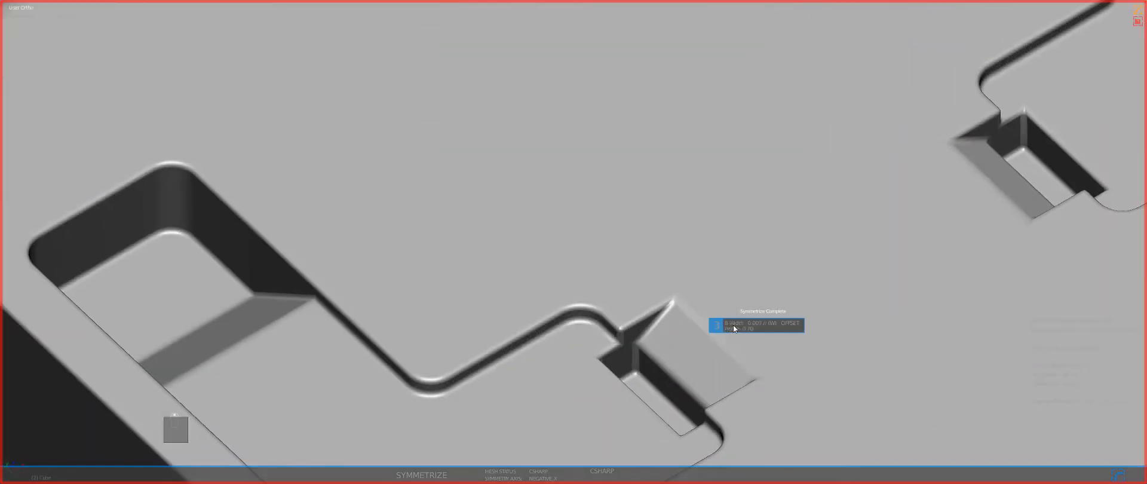
{"action": "scroll", "coordinate": [733, 325], "scroll_direction": "down", "scroll_amount": 6}
{"action": "middle_click_drag", "start_coordinate": [705, 313], "coordinate": [656, 330]}
{"action": "scroll", "coordinate": [676, 323], "scroll_direction": "down", "scroll_amount": 3}
{"action": "key", "text": "a"}
Step: Reposition the 3D cursor in the front wireframe view to set the depth of the next small cut
{"action": "key", "text": "KP_7"}
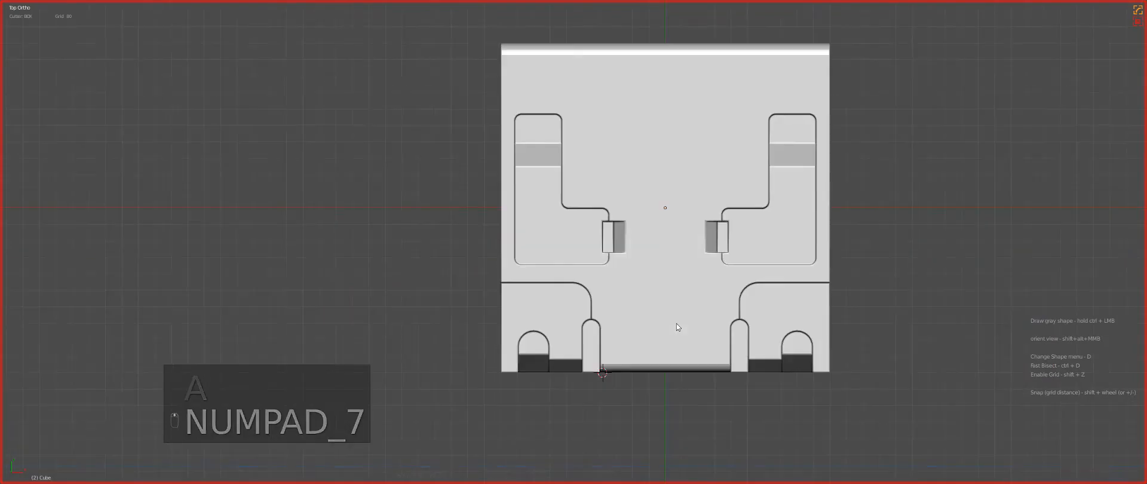
{"action": "scroll", "coordinate": [667, 306], "scroll_direction": "up", "scroll_amount": 3}
{"action": "key", "text": "KP_1"}
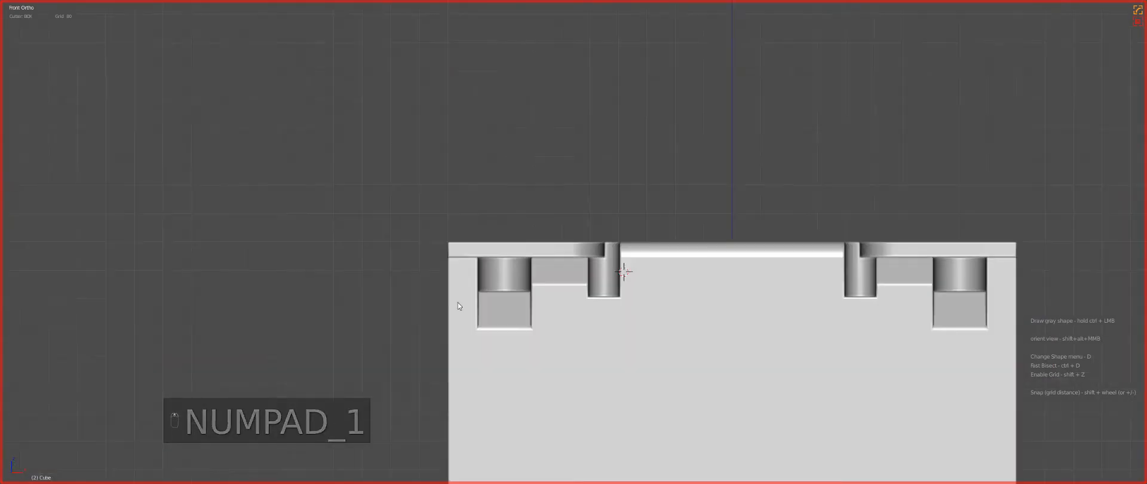
{"action": "key", "text": "z"}
{"action": "scroll", "coordinate": [514, 257], "scroll_direction": "up", "scroll_amount": 6}
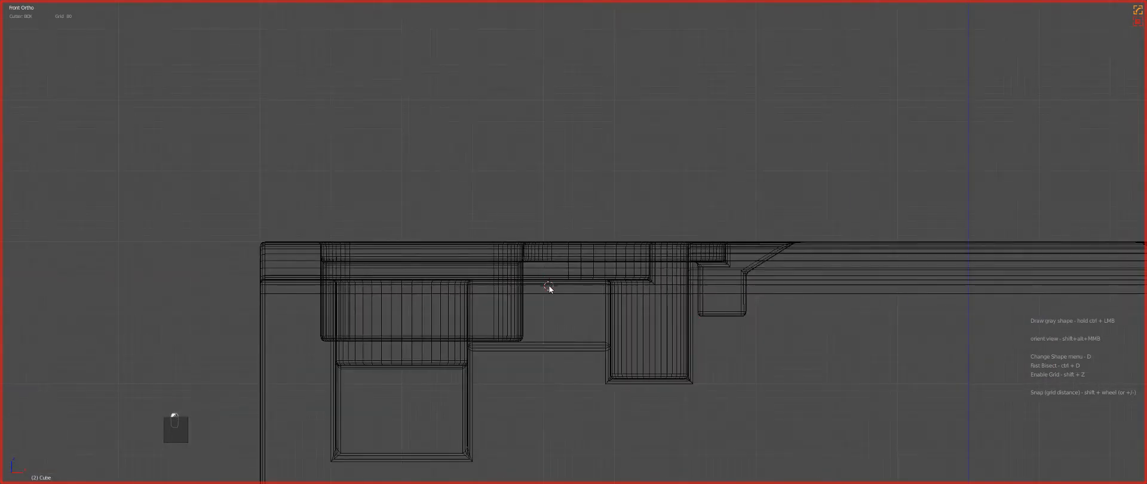
{"action": "key", "text": "z"}
{"action": "key", "text": "KP_7"}
{"action": "scroll", "coordinate": [545, 273], "scroll_direction": "down", "scroll_amount": 3}
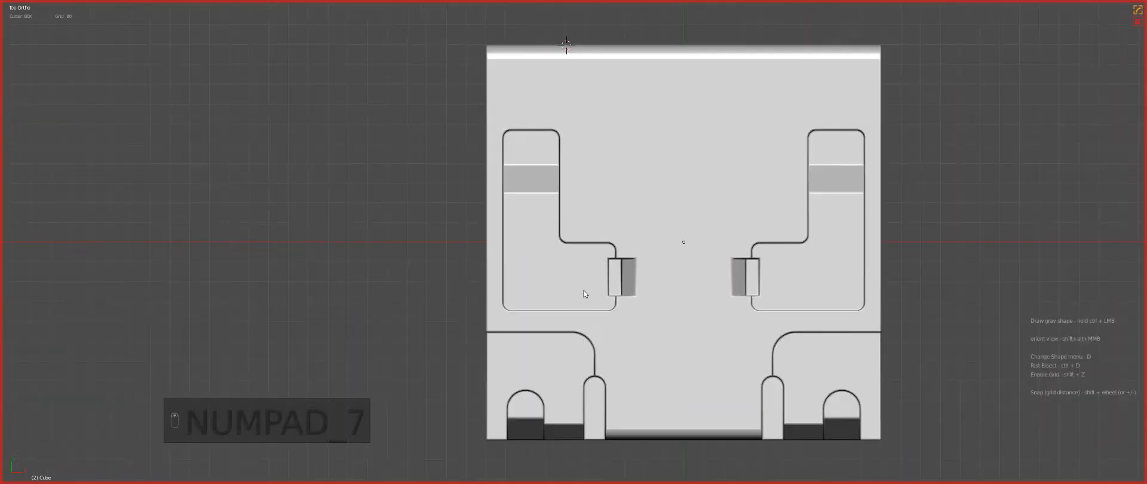
Step: Cut a tiny rectangular notch through the L-pocket's front wall, near its outer corner, and symmetrize it across X
{"action": "scroll", "coordinate": [543, 270], "scroll_direction": "up", "scroll_amount": 4}
{"action": "key", "text": "a"}
{"action": "left_click_drag", "start_coordinate": [511, 247], "coordinate": [523, 266], "text": "ctrl"}
{"action": "scroll", "coordinate": [632, 235], "scroll_direction": "down", "scroll_amount": 5}
{"action": "scroll", "coordinate": [675, 277], "scroll_direction": "up", "scroll_amount": 2}
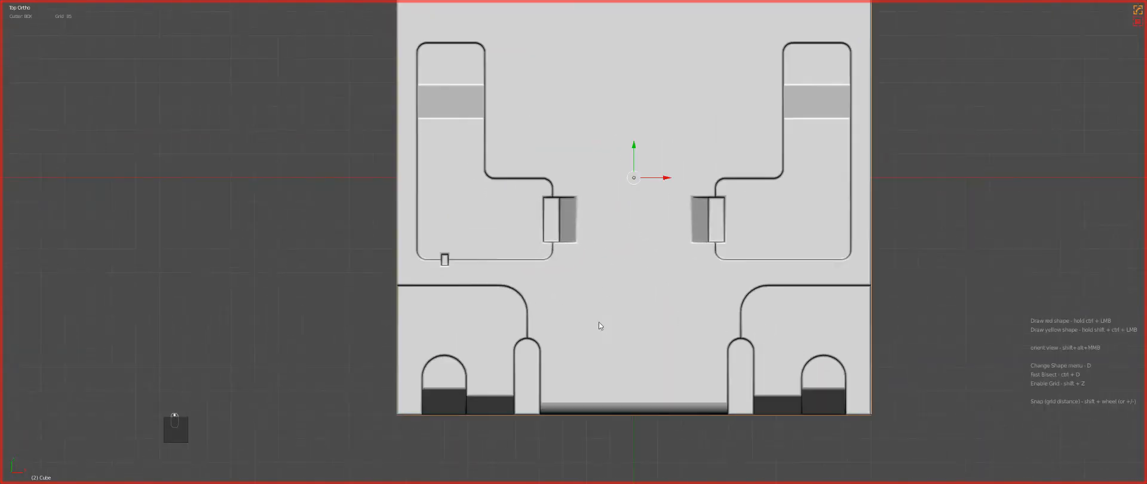
{"action": "middle_click_drag", "start_coordinate": [598, 322], "coordinate": [628, 292]}
{"action": "key", "text": "alt+x"}
Step: Slice a thin strip off the block's front along its full width with the yellow slicing box in top view
{"action": "scroll", "coordinate": [732, 244], "scroll_direction": "down", "scroll_amount": 3}
{"action": "key", "text": "KP_7"}
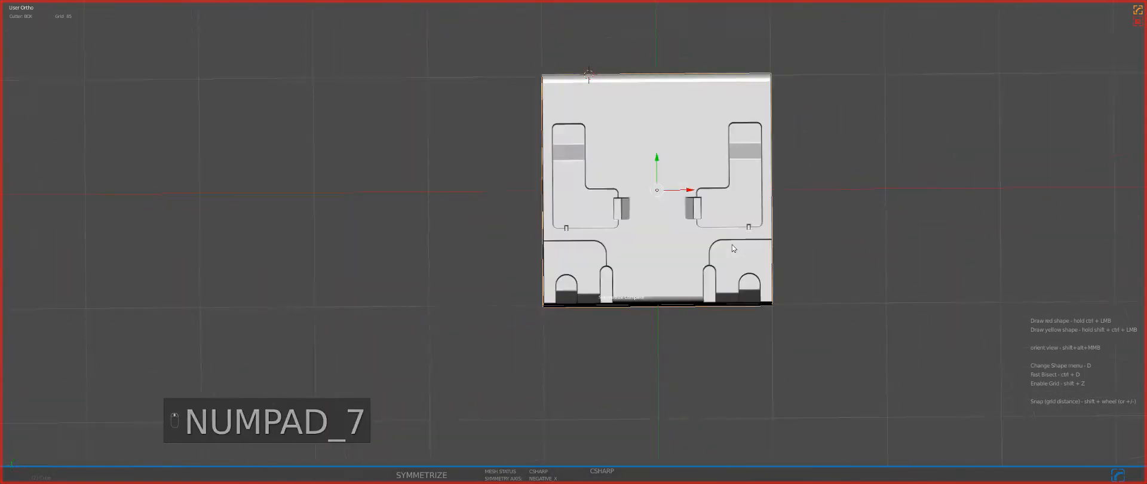
{"action": "key", "text": "z"}
{"action": "scroll", "coordinate": [734, 322], "scroll_direction": "up", "scroll_amount": 3}
{"action": "scroll", "coordinate": [734, 319], "scroll_direction": "up", "scroll_amount": 2}
{"action": "middle_click_drag", "start_coordinate": [758, 393], "coordinate": [615, 335], "text": "shift"}
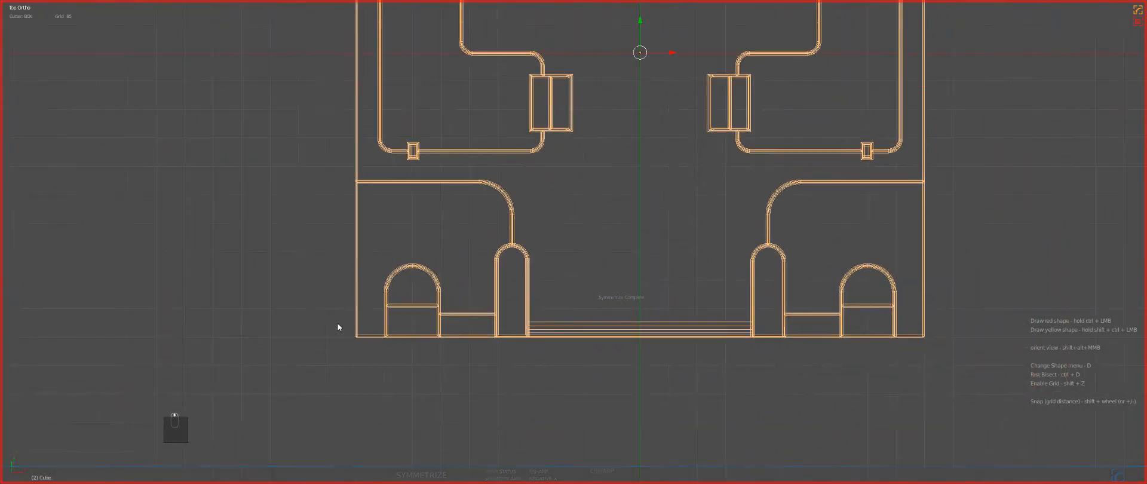
{"action": "left_click_drag", "start_coordinate": [340, 329], "coordinate": [911, 374], "text": "ctrl+shift"}
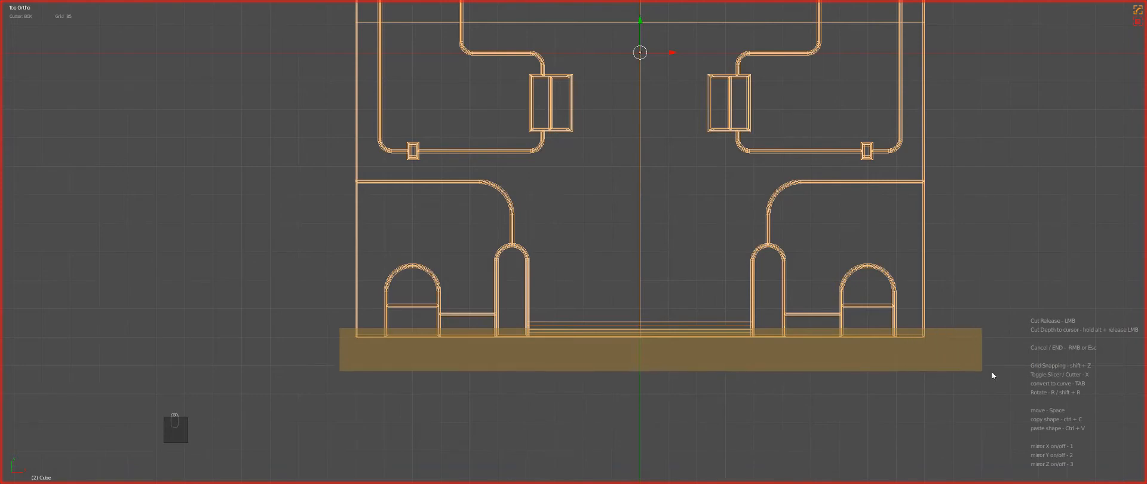
{"action": "key", "text": "z"}
Step: Select the sliced-off front strip and try moving it away from the block
{"action": "middle_click_drag", "start_coordinate": [684, 379], "coordinate": [736, 284]}
{"action": "key", "text": "a"}
{"action": "scroll", "coordinate": [686, 249], "scroll_direction": "up", "scroll_amount": 3}
{"action": "middle_click_drag", "start_coordinate": [597, 438], "coordinate": [707, 258], "text": "shift"}
{"action": "right_click", "coordinate": [684, 251]}
{"action": "key", "text": "g"}
{"action": "right_click", "coordinate": [727, 310]}
{"action": "scroll", "coordinate": [819, 169], "scroll_direction": "up", "scroll_amount": 3}
Step: Dissolve the redundant edge along the front strip's rounded top in Edit Mode and return to Object Mode
{"action": "key", "text": "Tab"}
{"action": "scroll", "coordinate": [707, 259], "scroll_direction": "up", "scroll_amount": 2}
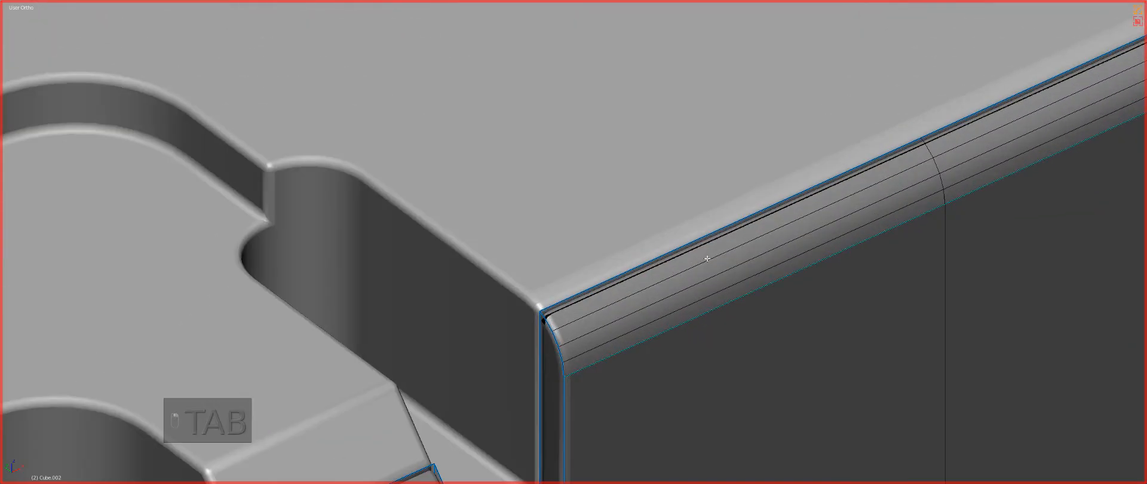
{"action": "key", "text": "ctrl+x"}
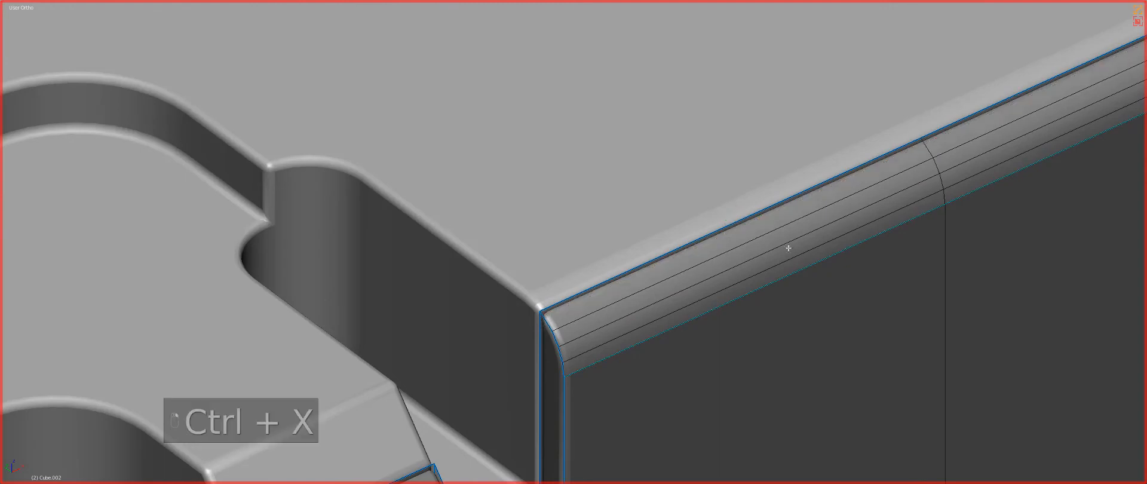
{"action": "scroll", "coordinate": [788, 245], "scroll_direction": "down", "scroll_amount": 4}
{"action": "middle_click_drag", "start_coordinate": [788, 246], "coordinate": [854, 249], "text": "shift"}
{"action": "scroll", "coordinate": [854, 249], "scroll_direction": "up", "scroll_amount": 3}
{"action": "key", "text": "Tab"}
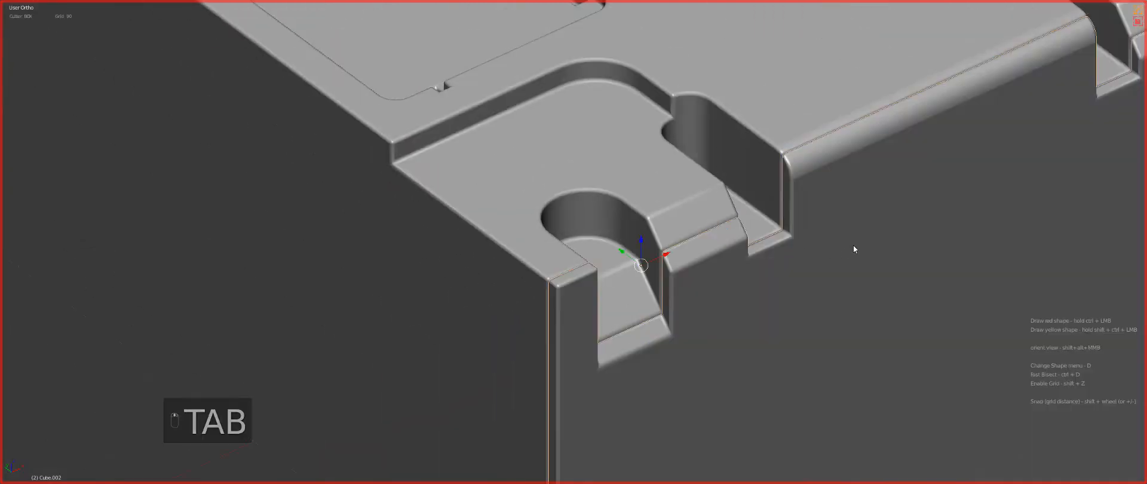
Step: Select the main block and cut a tiny rectangular notch into its front top edge beside the left-hand inner slot, working in top view
{"action": "scroll", "coordinate": [853, 246], "scroll_direction": "down", "scroll_amount": 5}
{"action": "middle_click_drag", "start_coordinate": [787, 202], "coordinate": [756, 278], "text": "shift"}
{"action": "right_click", "coordinate": [675, 229]}
{"action": "scroll", "coordinate": [659, 220], "scroll_direction": "up", "scroll_amount": 1}
{"action": "key", "text": "a"}
{"action": "right_click", "coordinate": [659, 220]}
{"action": "scroll", "coordinate": [657, 238], "scroll_direction": "down", "scroll_amount": 3}
{"action": "middle_click_drag", "start_coordinate": [657, 257], "coordinate": [636, 217]}
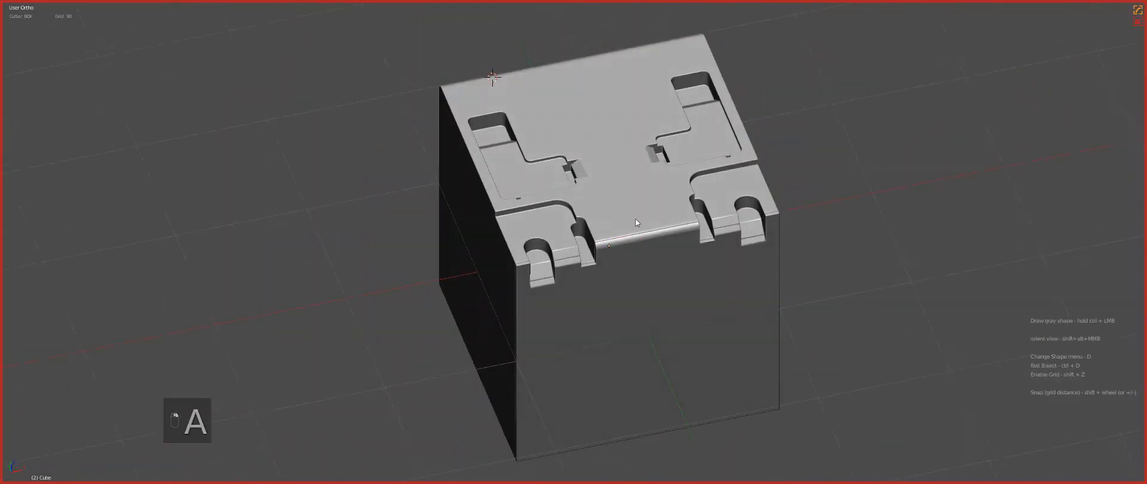
{"action": "key", "text": "z"}
{"action": "key", "text": "KP_7"}
{"action": "scroll", "coordinate": [636, 215], "scroll_direction": "up", "scroll_amount": 4}
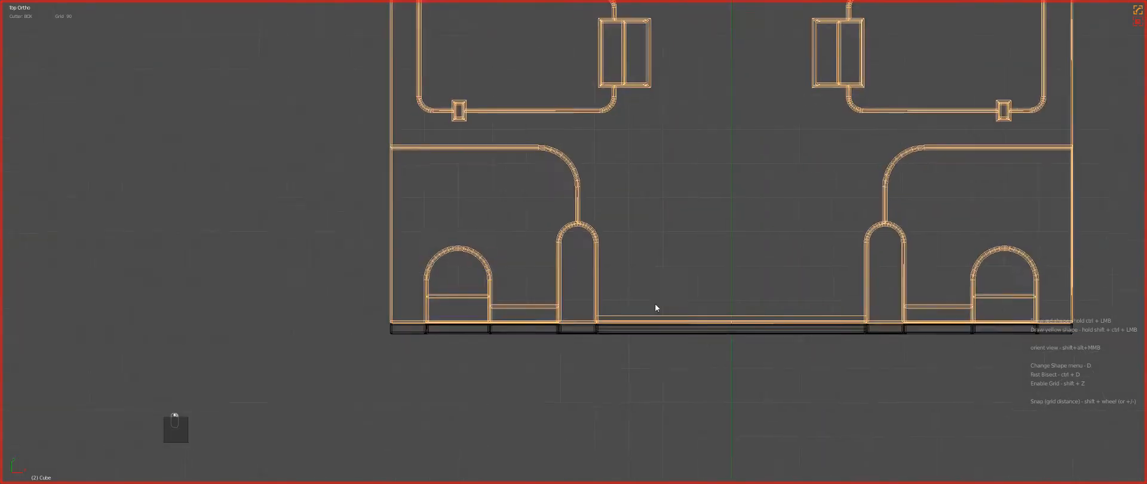
{"action": "scroll", "coordinate": [655, 306], "scroll_direction": "up", "scroll_amount": 3}
{"action": "left_click", "coordinate": [571, 354]}
{"action": "scroll", "coordinate": [674, 274], "scroll_direction": "down", "scroll_amount": 3}
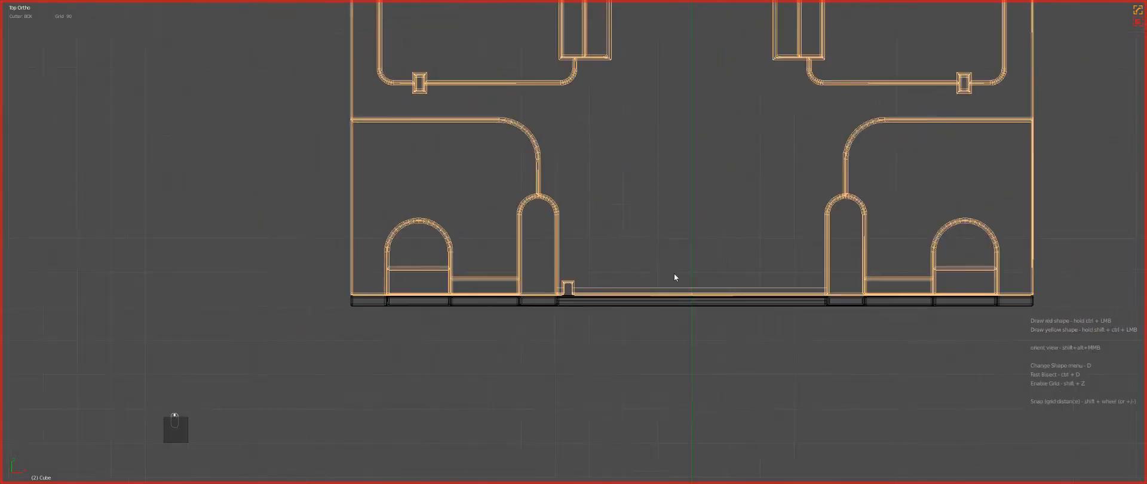
Step: Symmetrize the block across X to mirror the tiny front-edge notch beside the other inner slot
{"action": "key", "text": "alt+x"}
{"action": "key", "text": "z"}
{"action": "middle_click_drag", "start_coordinate": [638, 302], "coordinate": [670, 228]}
{"action": "scroll", "coordinate": [578, 255], "scroll_direction": "up", "scroll_amount": 2}
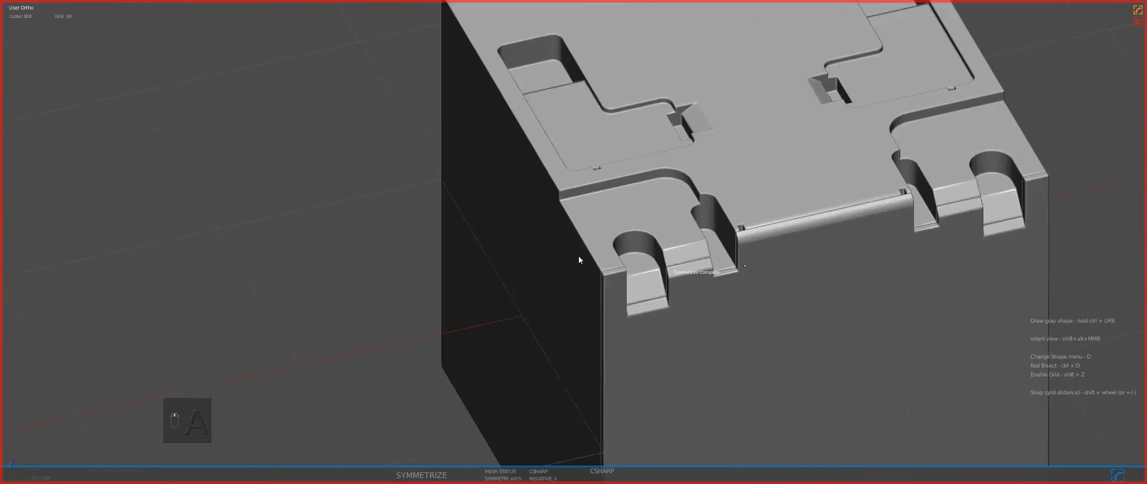
Step: Move the outer side edge of the front corner pocket's floor down along Z to form a sloped face
{"action": "key", "text": "Tab"}
{"action": "scroll", "coordinate": [576, 245], "scroll_direction": "up", "scroll_amount": 3}
{"action": "key", "text": "a"}
{"action": "left_click", "coordinate": [577, 238]}
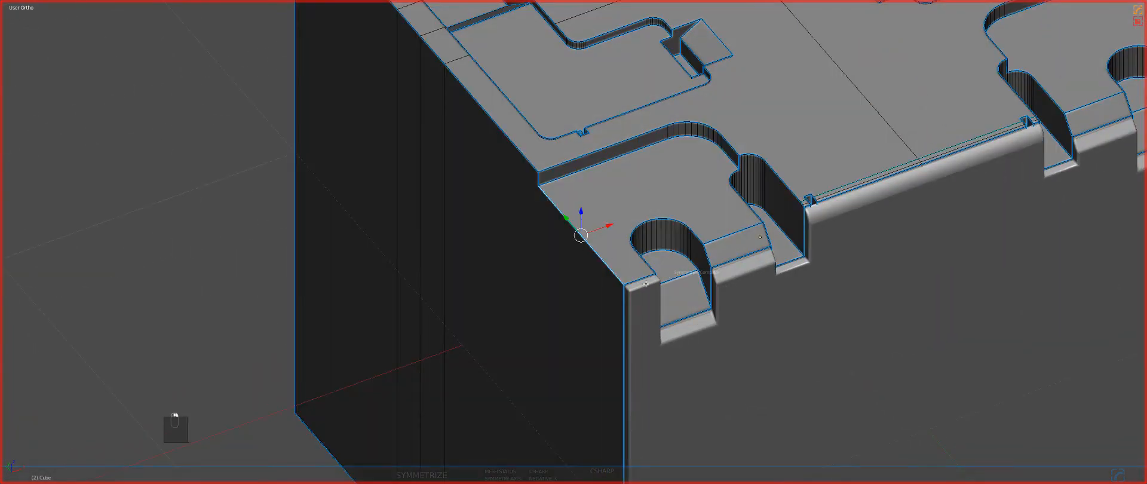
{"action": "key", "text": "g"}
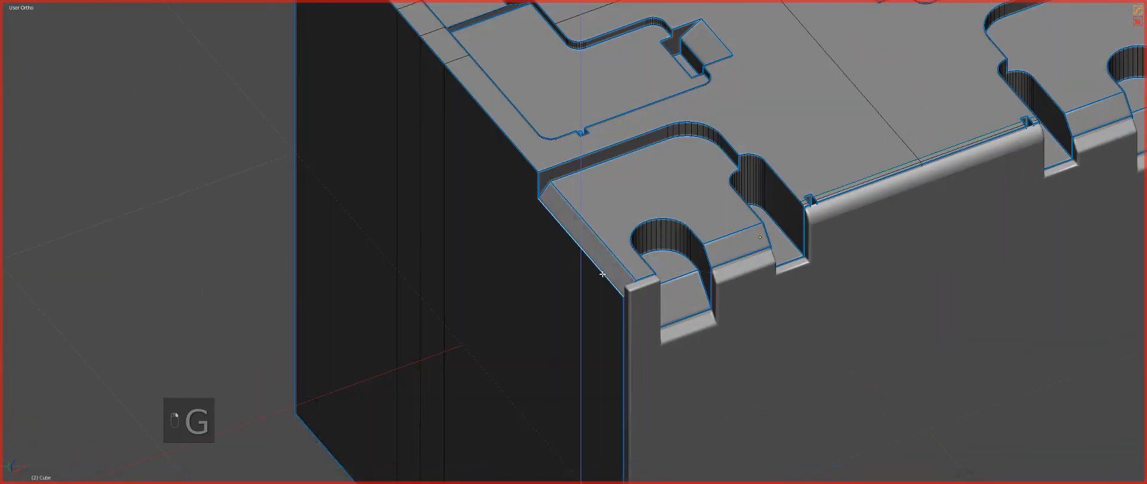
{"action": "key", "text": "Tab"}
Step: Chamfer the short segment of the block's upper side edge beside the L-pocket and apply Hard Ops Set SSharp
{"action": "scroll", "coordinate": [618, 249], "scroll_direction": "down", "scroll_amount": 4}
{"action": "key", "text": "Tab"}
{"action": "scroll", "coordinate": [542, 186], "scroll_direction": "up", "scroll_amount": 4}
{"action": "scroll", "coordinate": [541, 185], "scroll_direction": "up", "scroll_amount": 2}
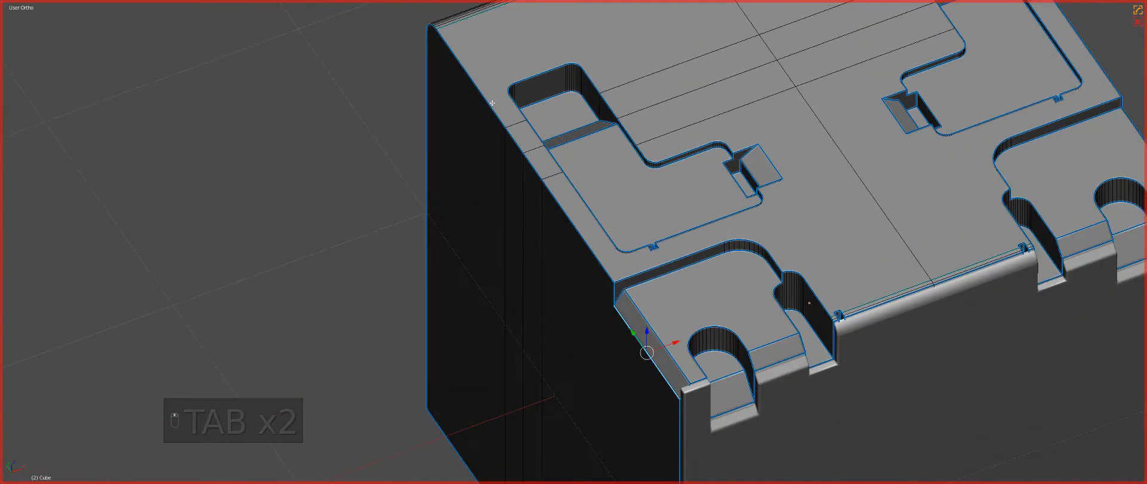
{"action": "key", "text": "ctrl+b"}
{"action": "left_click", "coordinate": [547, 194]}
{"action": "key", "text": "q"}
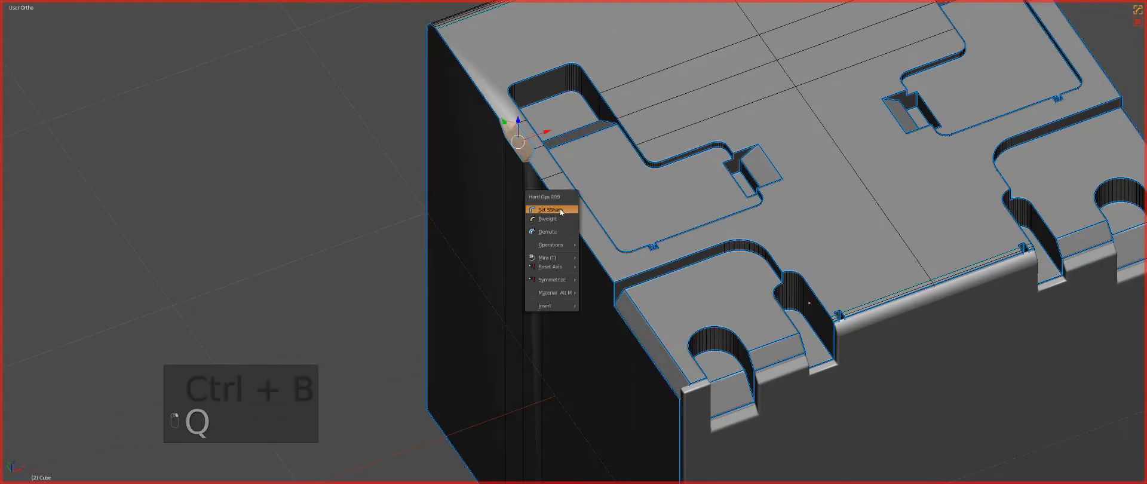
{"action": "key", "text": "q"}
{"action": "key", "text": "Tab"}
{"action": "key", "text": "Tab"}
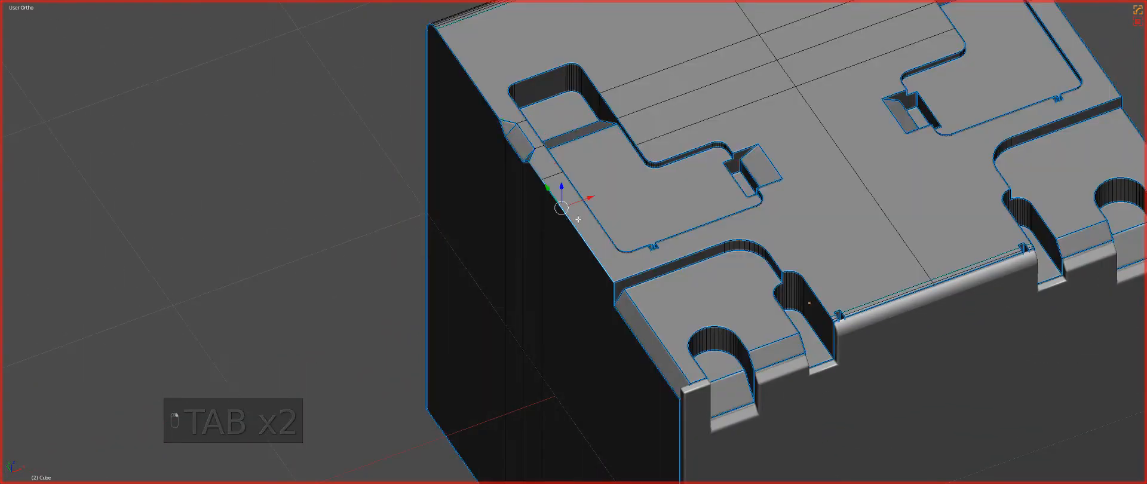
Step: Bevel the long side edge between the small chamfer and the corner pocket with several segments, and return to Object Mode
{"action": "scroll", "coordinate": [578, 219], "scroll_direction": "up", "scroll_amount": 2}
{"action": "key", "text": "q"}
{"action": "key", "text": "q"}
{"action": "key", "text": "ctrl+b"}
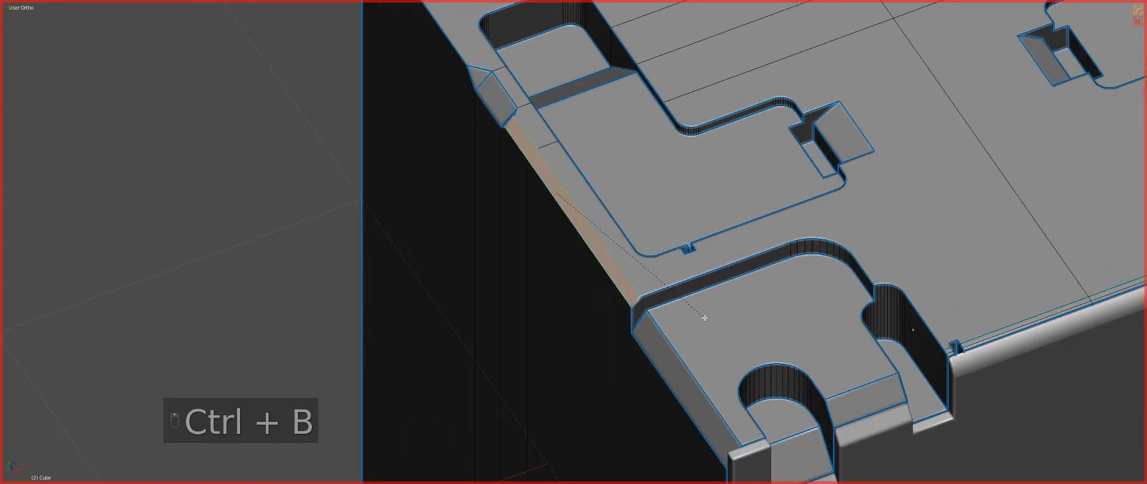
{"action": "scroll", "coordinate": [707, 320], "scroll_direction": "up", "scroll_amount": 3}
{"action": "left_click", "coordinate": [704, 320]}
{"action": "key", "text": "Tab"}
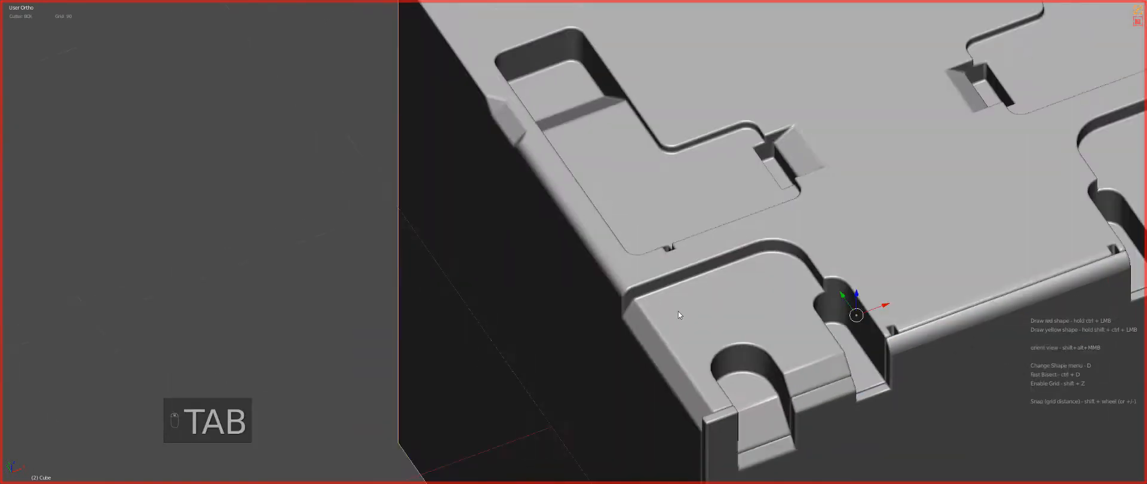
Step: Symmetrize the block across X to mirror the bevelled side edge and sloped pocket floor
{"action": "mouse_move", "coordinate": [678, 311]}
{"action": "middle_mouse_down"}
{"action": "mouse_move", "coordinate": [675, 255]}
{"action": "mouse_move", "coordinate": [659, 297]}
{"action": "middle_mouse_up"}
{"action": "key", "text": "alt+x"}
{"action": "left_click", "coordinate": [647, 289]}
Step: Select the front strip and cut a rectangular opening with rounded corners into its raised top section, left of centre in front view
{"action": "left_click", "coordinate": [663, 318]}
{"action": "key", "text": "z"}
{"action": "key", "text": "KP_1"}
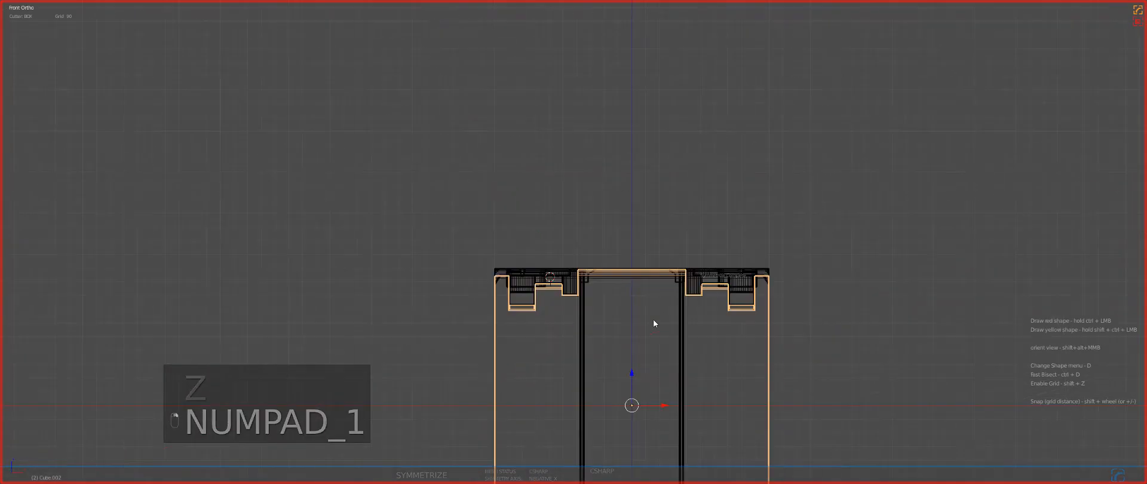
{"action": "scroll", "coordinate": [655, 321], "scroll_direction": "up", "scroll_amount": 3}
{"action": "mouse_move", "coordinate": [604, 284]}
{"action": "left_mouse_down"}
{"action": "mouse_move", "coordinate": [681, 363]}
{"action": "mouse_move", "coordinate": [705, 361]}
{"action": "left_mouse_up"}
{"action": "key", "text": "Tab"}
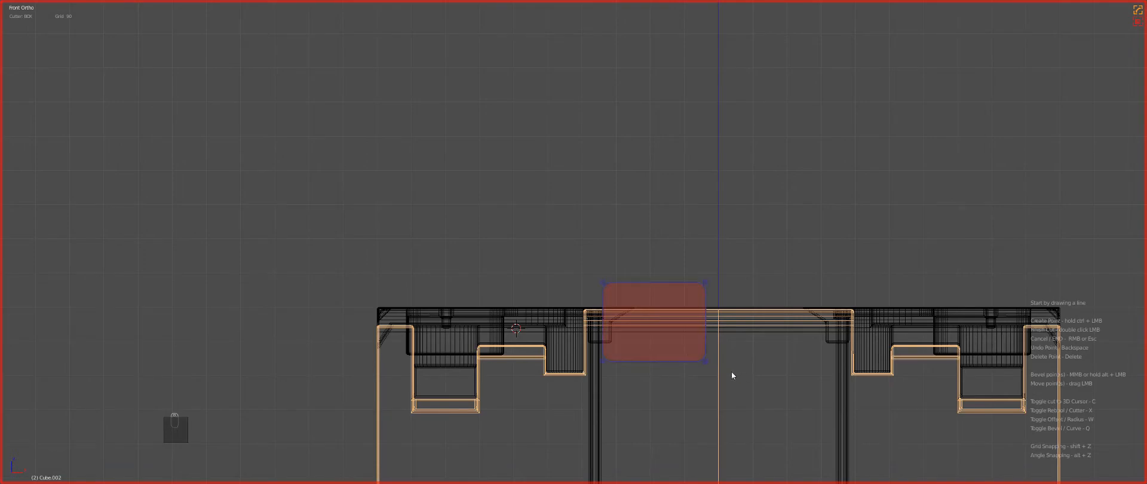
{"action": "left_click", "coordinate": [686, 344]}
Step: Symmetrize the front strip across X to mirror the rounded cutout
{"action": "scroll", "coordinate": [627, 293], "scroll_direction": "down", "scroll_amount": 2}
{"action": "key", "text": "z"}
{"action": "mouse_move", "coordinate": [587, 247]}
{"action": "middle_mouse_down"}
{"action": "mouse_move", "coordinate": [644, 288]}
{"action": "mouse_move", "coordinate": [626, 245]}
{"action": "mouse_move", "coordinate": [655, 228]}
{"action": "mouse_move", "coordinate": [633, 269]}
{"action": "mouse_move", "coordinate": [661, 274]}
{"action": "middle_mouse_up"}
{"action": "key", "text": "alt+x"}
Step: Narrow the strip's left-hand rounded cutout by moving its inner wall outward along X in Edit Mode
{"action": "scroll", "coordinate": [663, 268], "scroll_direction": "up", "scroll_amount": 3}
{"action": "key", "text": "Tab"}
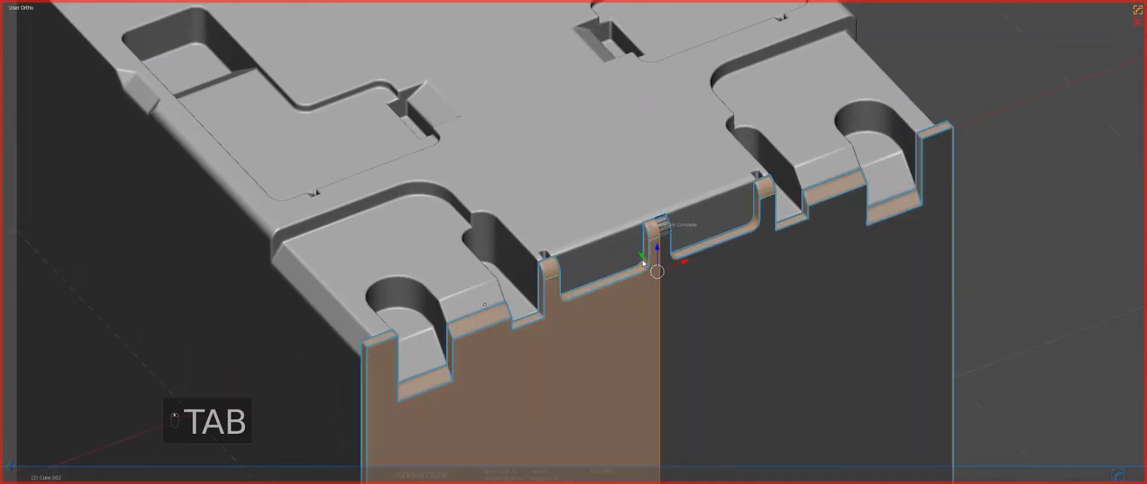
{"action": "key", "text": "KP_1"}
{"action": "key", "text": "z"}
{"action": "scroll", "coordinate": [709, 227], "scroll_direction": "down", "scroll_amount": 1}
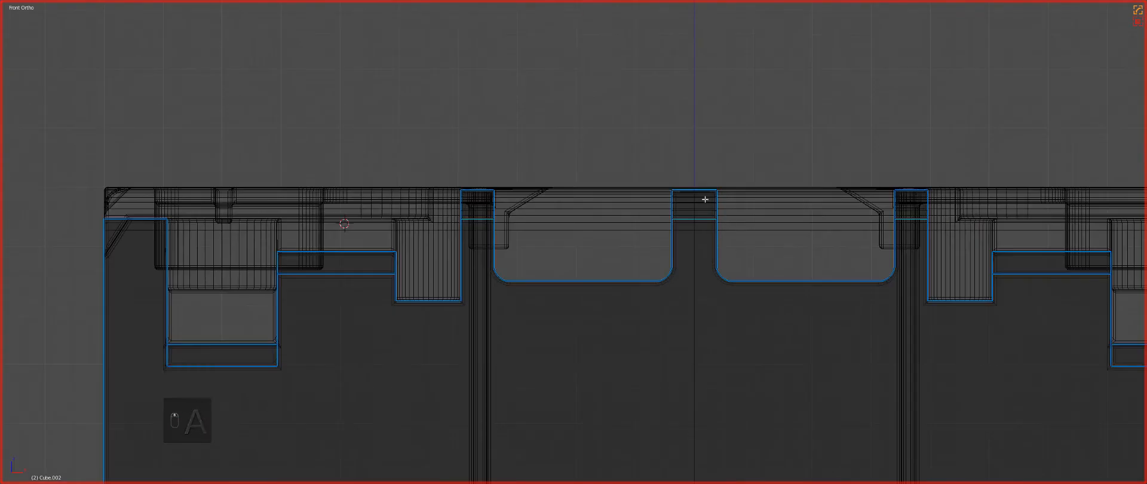
{"action": "key", "text": "b"}
{"action": "left_click_drag", "start_coordinate": [633, 149], "coordinate": [688, 314]}
{"action": "key", "text": "g"}
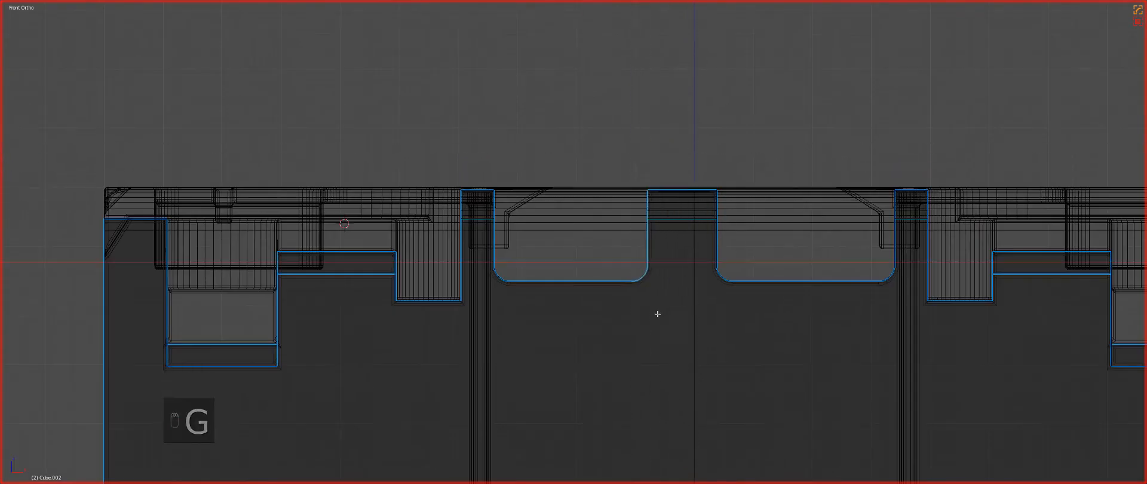
{"action": "left_click", "coordinate": [593, 320]}
Step: Symmetrize the strip across X to apply the narrowed cutout to both sides and return to Object Mode
{"action": "key", "text": "z"}
{"action": "key", "text": "alt+x"}
{"action": "mouse_move", "coordinate": [635, 279]}
{"action": "middle_mouse_down"}
{"action": "mouse_move", "coordinate": [629, 256]}
{"action": "mouse_move", "coordinate": [661, 263]}
{"action": "mouse_move", "coordinate": [600, 282]}
{"action": "mouse_move", "coordinate": [593, 298]}
{"action": "mouse_move", "coordinate": [571, 277]}
{"action": "middle_mouse_up"}
{"action": "key", "text": "Tab"}
{"action": "key", "text": "a"}
{"action": "key", "text": "a"}
{"action": "scroll", "coordinate": [459, 290], "scroll_direction": "up", "scroll_amount": 2}
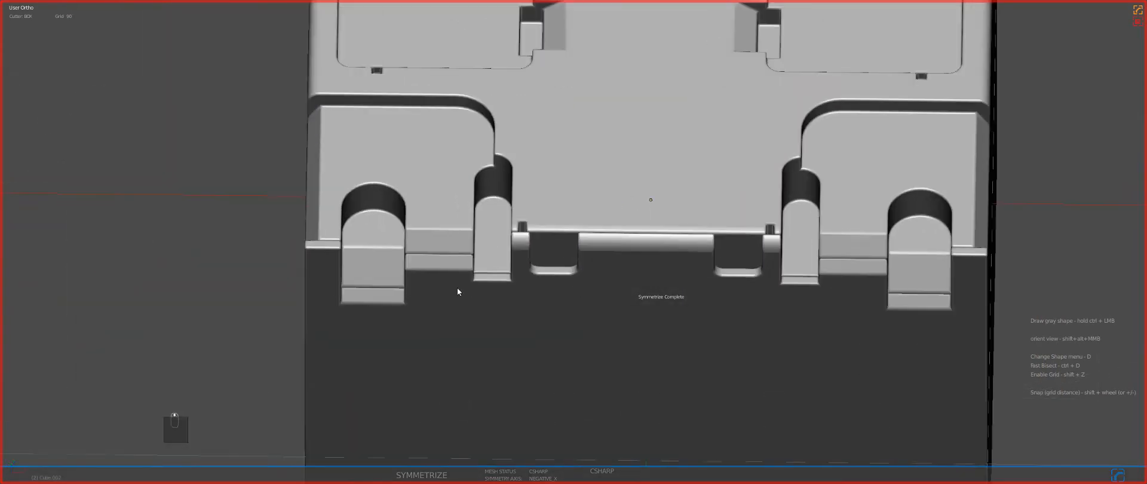
Step: Cut a shallow rectangular notch into the strip between the outer and inner slots in front view, keeping a thin post at each end
{"action": "key", "text": "z"}
{"action": "key", "text": "KP_1"}
{"action": "scroll", "coordinate": [454, 281], "scroll_direction": "up", "scroll_amount": 2}
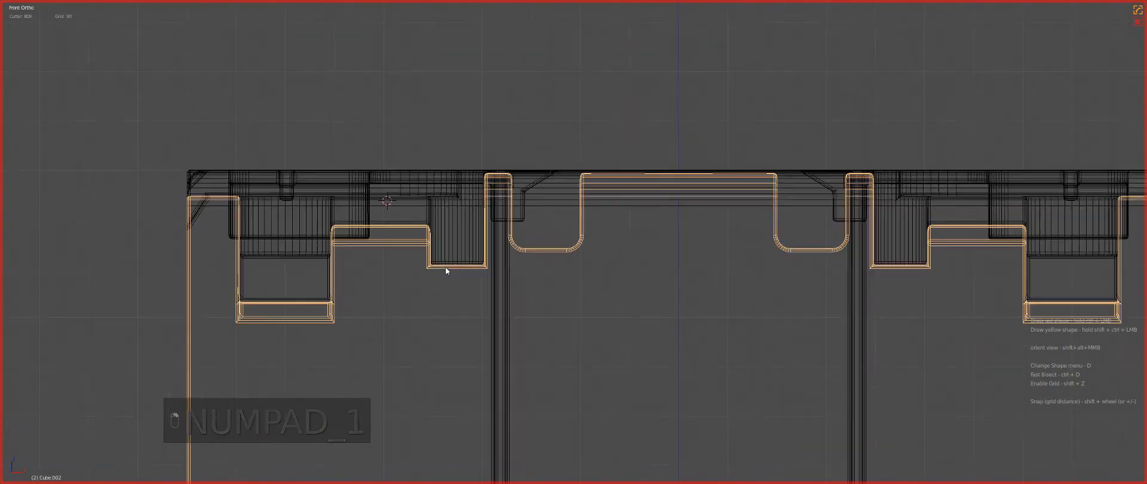
{"action": "left_click_drag", "start_coordinate": [339, 211], "coordinate": [421, 257], "text": "ctrl"}
{"action": "key", "text": "z"}
{"action": "mouse_move", "coordinate": [413, 270]}
{"action": "middle_mouse_down"}
{"action": "mouse_move", "coordinate": [399, 297]}
{"action": "mouse_move", "coordinate": [410, 305]}
{"action": "middle_mouse_up"}
{"action": "key", "text": "d"}
{"action": "left_click", "coordinate": [394, 292]}
{"action": "key", "text": "Tab"}
{"action": "right_click", "coordinate": [241, 250]}
{"action": "left_click", "coordinate": [285, 280]}
{"action": "key", "text": "Tab"}
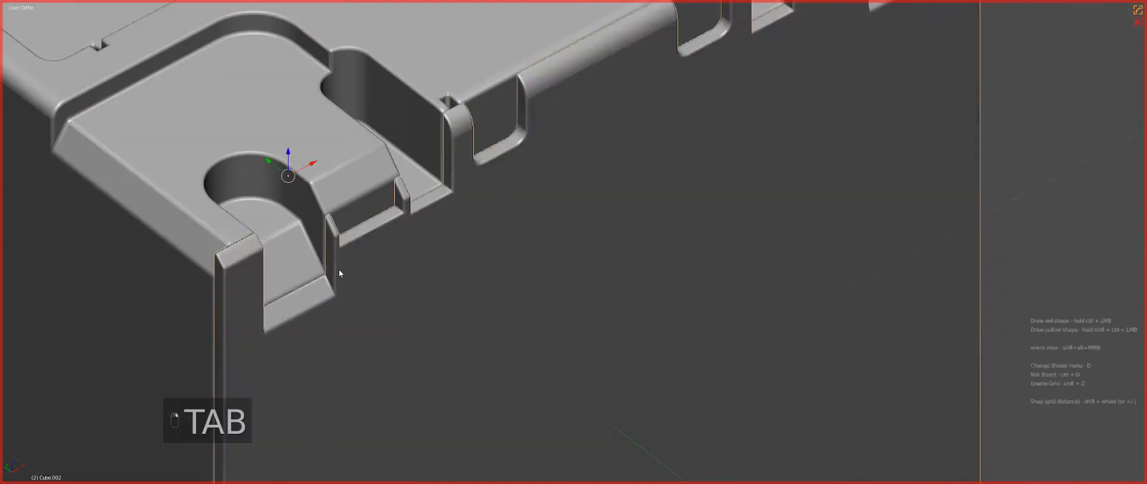
Step: Symmetrize the front strip across X to mirror the new rectangular notch, and clear the selection
{"action": "scroll", "coordinate": [339, 269], "scroll_direction": "down", "scroll_amount": 5}
{"action": "middle_click_drag", "start_coordinate": [339, 268], "coordinate": [467, 268]}
{"action": "scroll", "coordinate": [467, 267], "scroll_direction": "down", "scroll_amount": 3}
{"action": "key", "text": "alt+x"}
{"action": "key", "text": "a"}
{"action": "key", "text": "KP_5"}
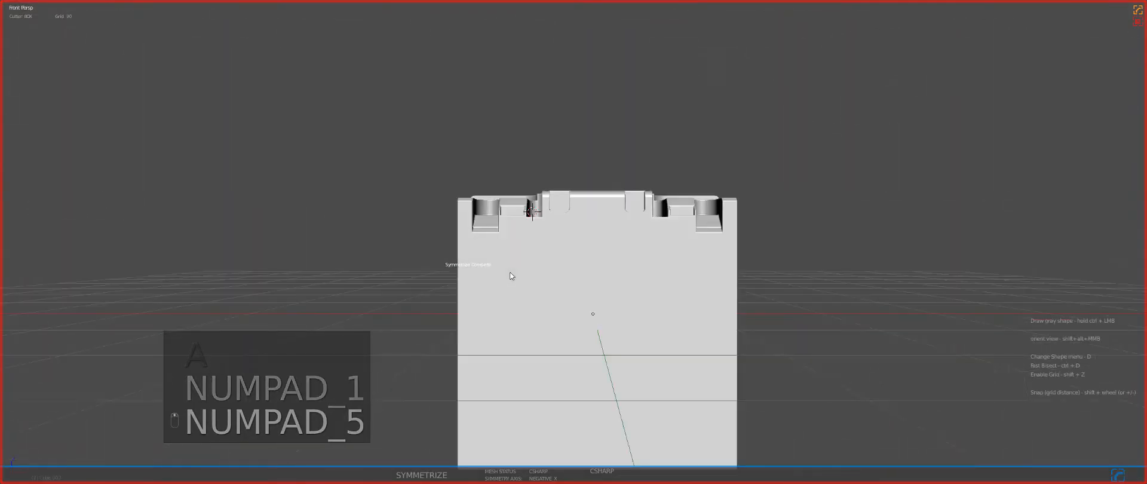
{"action": "middle_click_drag", "start_coordinate": [570, 278], "coordinate": [604, 285]}
{"action": "key", "text": "KP_7"}
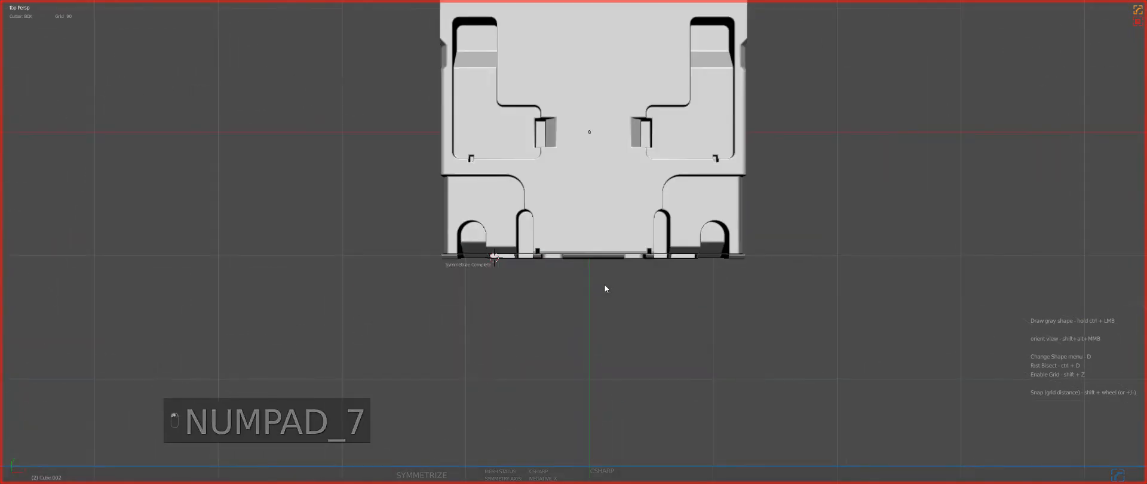
{"action": "key", "text": "z"}
{"action": "key", "text": "KP_5"}
{"action": "scroll", "coordinate": [504, 276], "scroll_direction": "up", "scroll_amount": 4}
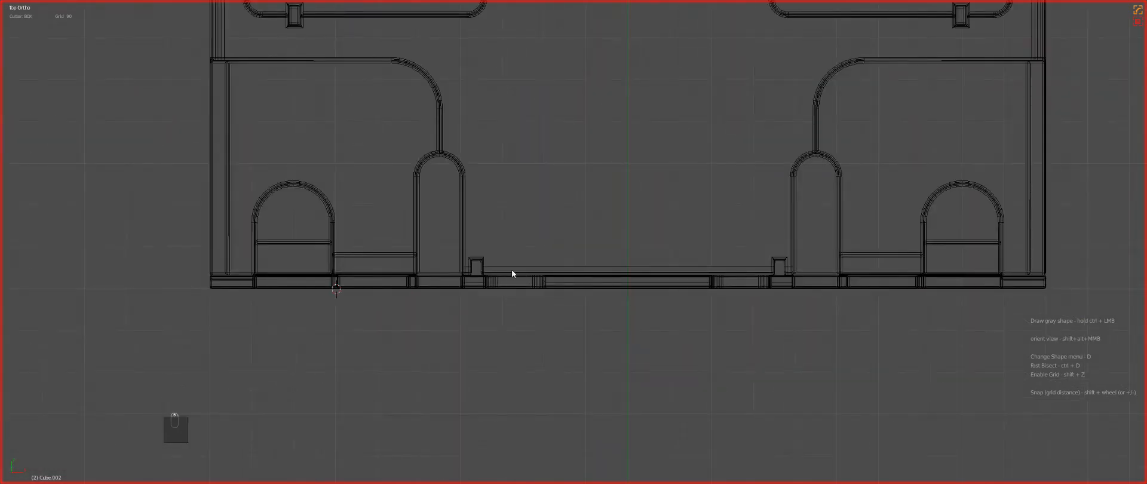
Step: In the block's Edit Mode, isolate the two front faces exposed through the strip's rounded cutouts by hiding everything unselected
{"action": "key", "text": "KP_1"}
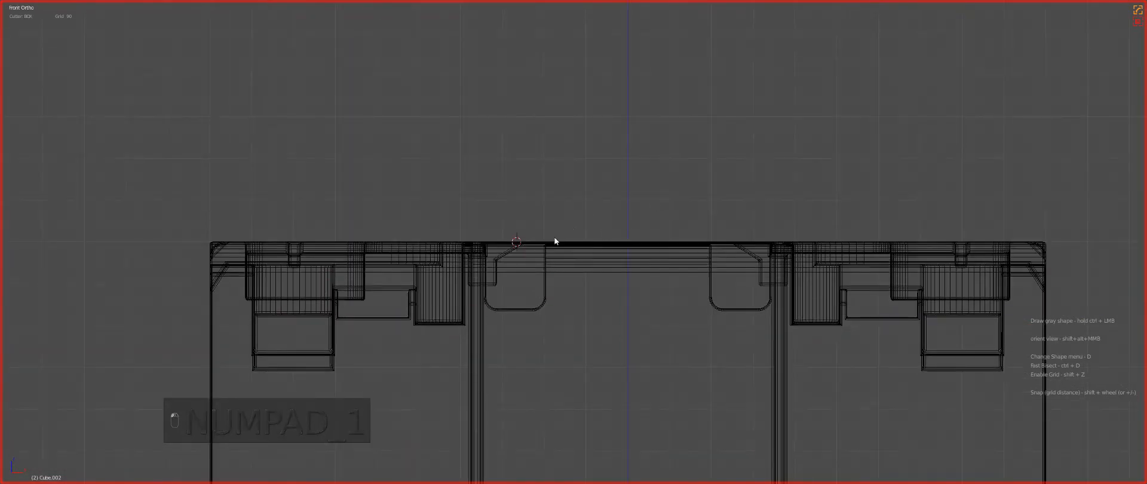
{"action": "key", "text": "z"}
{"action": "key", "text": "Tab"}
{"action": "key", "text": "z"}
{"action": "key", "text": "alt+w"}
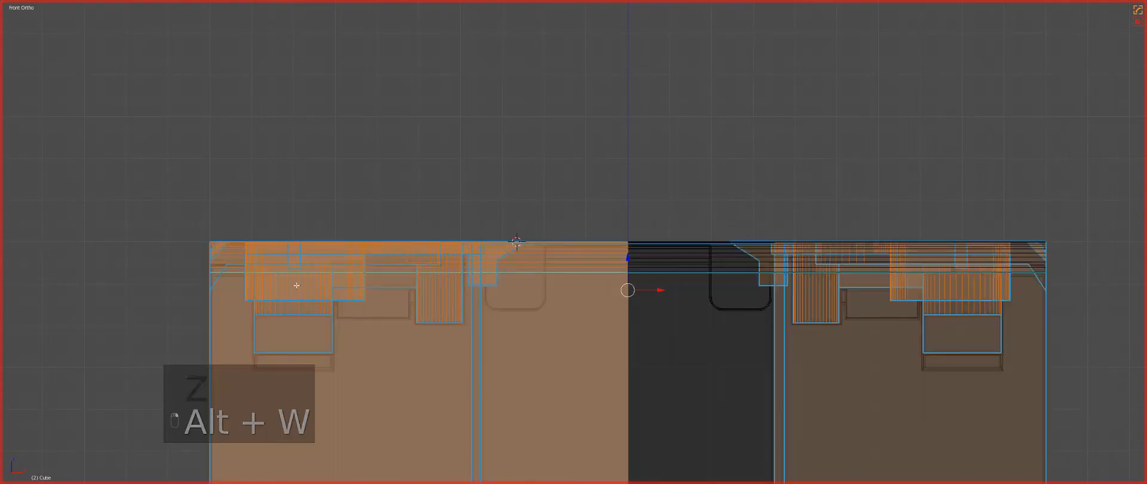
{"action": "key", "text": "z"}
{"action": "key", "text": "ctrl+Tab"}
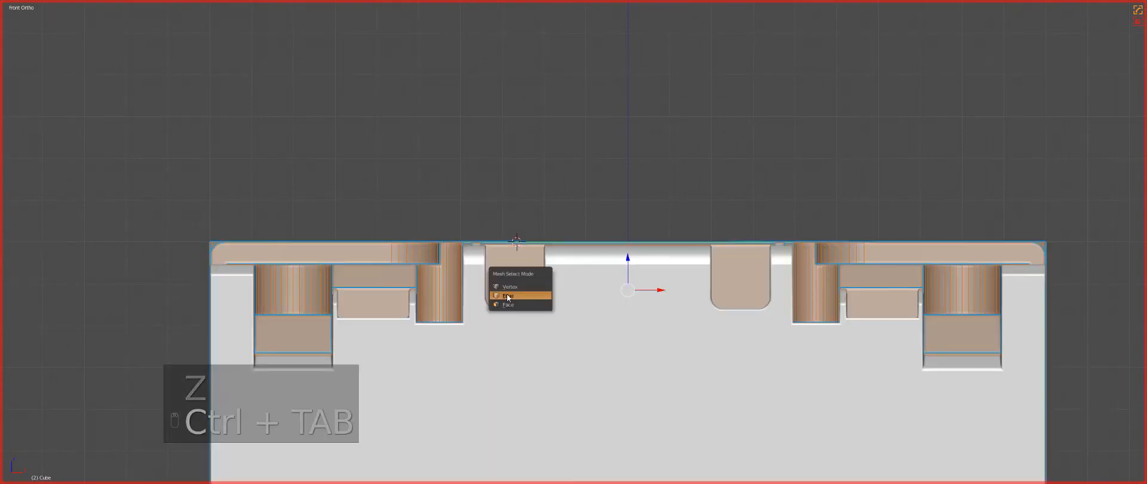
{"action": "left_click", "coordinate": [521, 303]}
{"action": "right_click", "coordinate": [518, 277]}
{"action": "right_click", "coordinate": [713, 280], "text": "shift"}
{"action": "key", "text": "shift+h"}
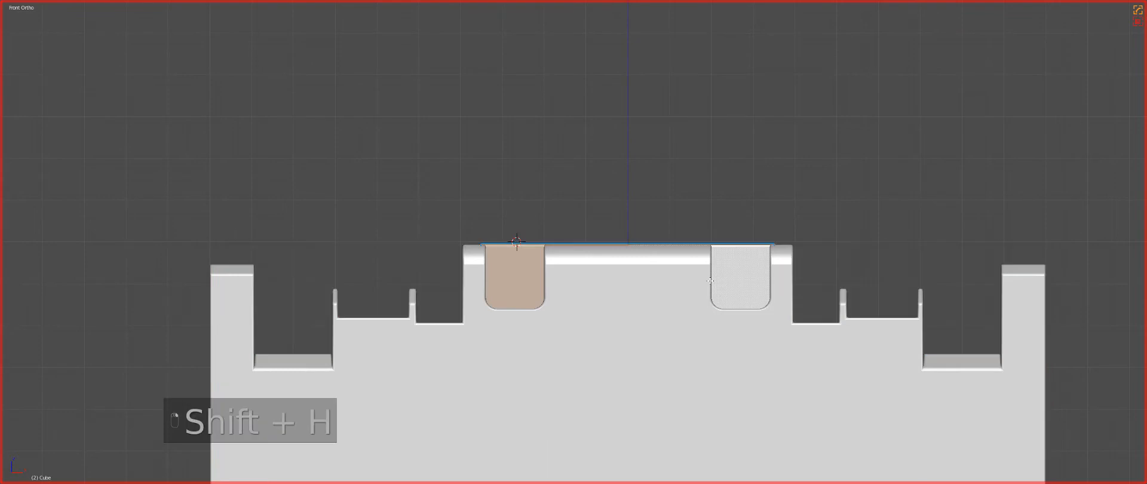
Step: Cut a horizontal line across both isolated faces, flatten it by scaling Z to 0, position it lower and return to Object Mode
{"action": "key", "text": "alt+w"}
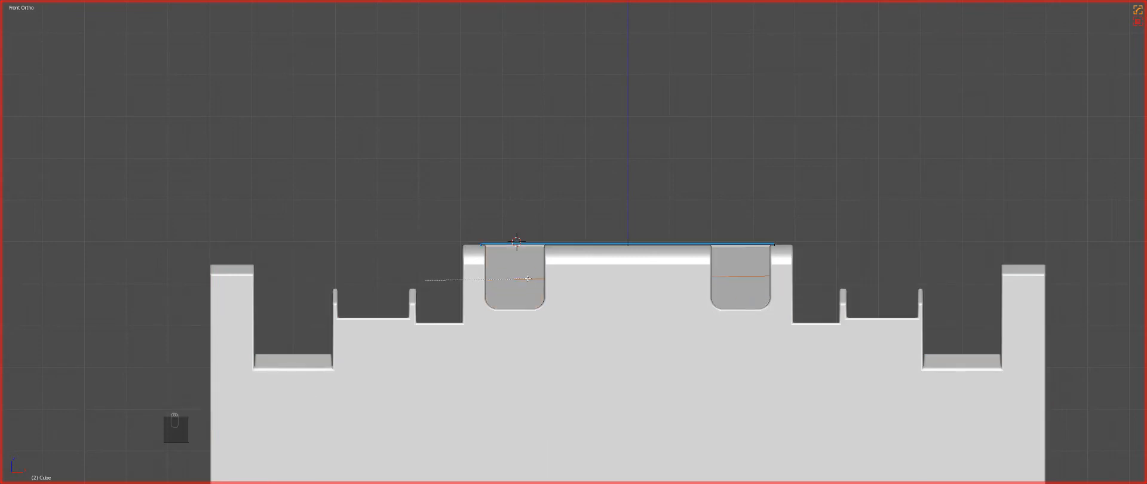
{"action": "key", "text": "z"}
{"action": "key", "text": "0"}
{"action": "key", "text": "Return"}
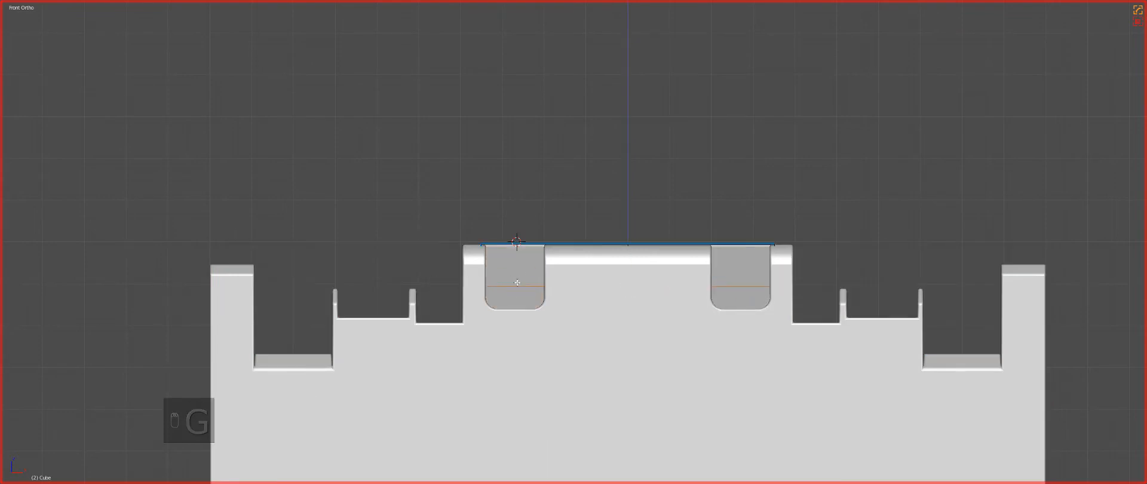
{"action": "key", "text": "Tab"}
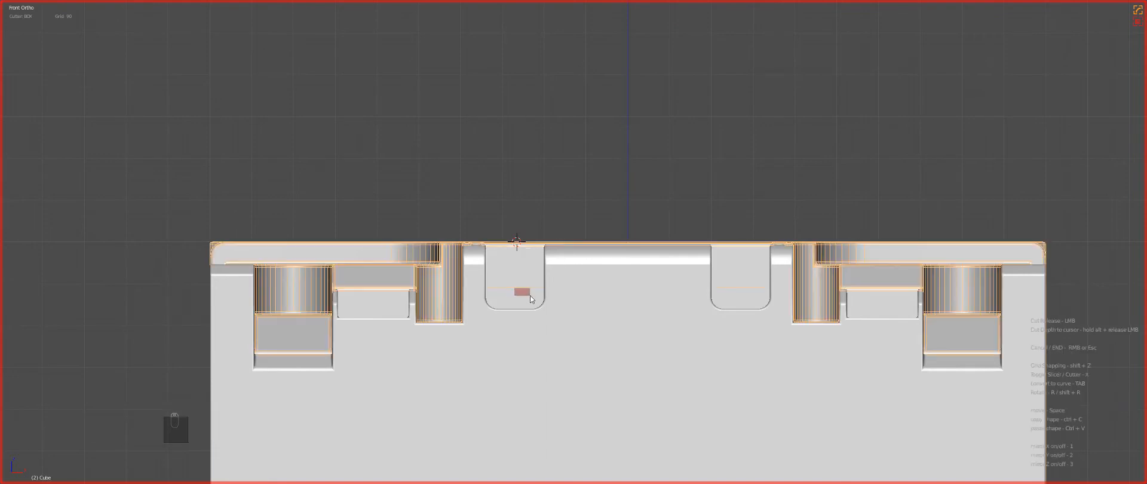
Step: Switch the cutter to a circle, cut a round hole centred on the left-hand face's guide line, and symmetrize it across X
{"action": "key", "text": "d"}
{"action": "left_click", "coordinate": [471, 323]}
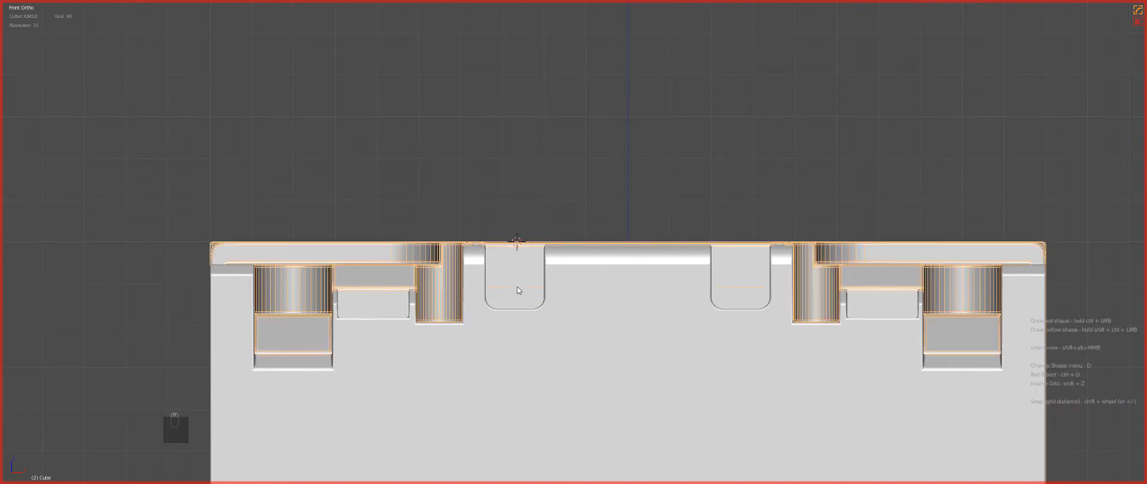
{"action": "mouse_move", "coordinate": [518, 288]}
{"action": "left_mouse_down", "text": "ctrl"}
{"action": "mouse_move", "coordinate": [539, 292]}
{"action": "mouse_move", "coordinate": [530, 289]}
{"action": "left_mouse_up", "text": "ctrl"}
{"action": "middle_click_drag", "start_coordinate": [529, 289], "coordinate": [574, 329]}
{"action": "key", "text": "alt+x"}
{"action": "key", "text": "a"}
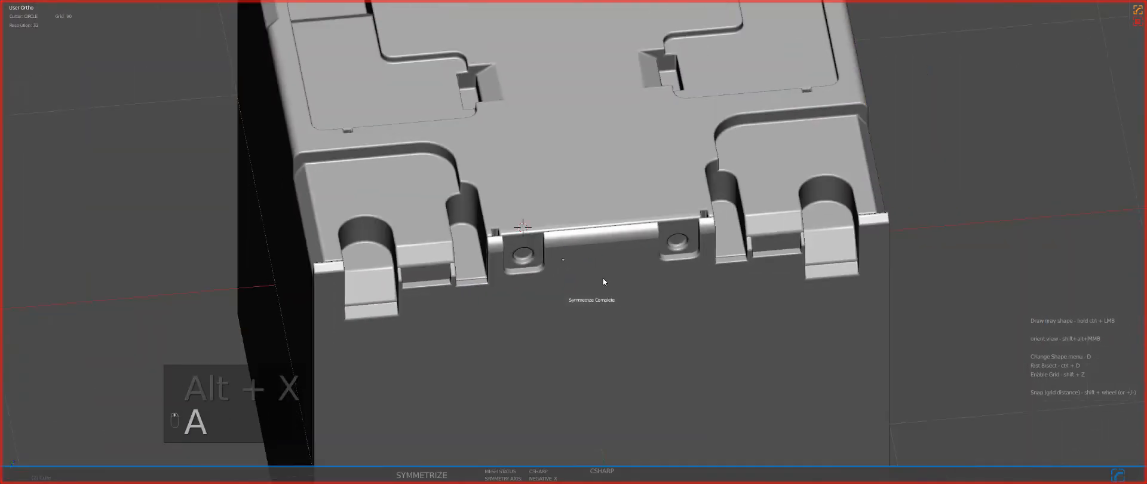
Step: Reshape the end face inside the left-hand round hole in Edit Mode and return to Object Mode
{"action": "scroll", "coordinate": [591, 250], "scroll_direction": "up", "scroll_amount": 6}
{"action": "key", "text": "Tab"}
{"action": "key", "text": "ctrl+Tab"}
{"action": "left_click", "coordinate": [411, 288]}
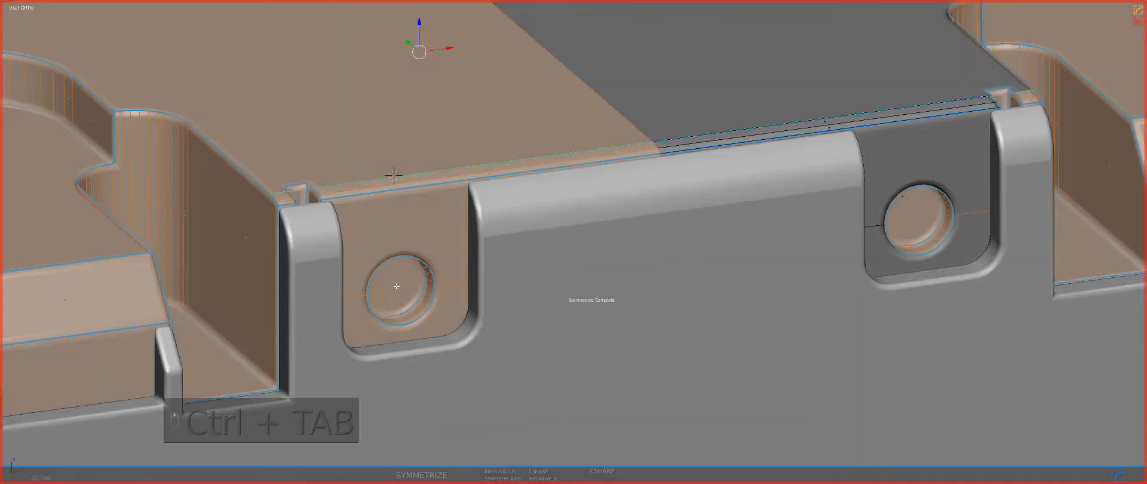
{"action": "key", "text": "Tab"}
{"action": "scroll", "coordinate": [586, 254], "scroll_direction": "down", "scroll_amount": 6}
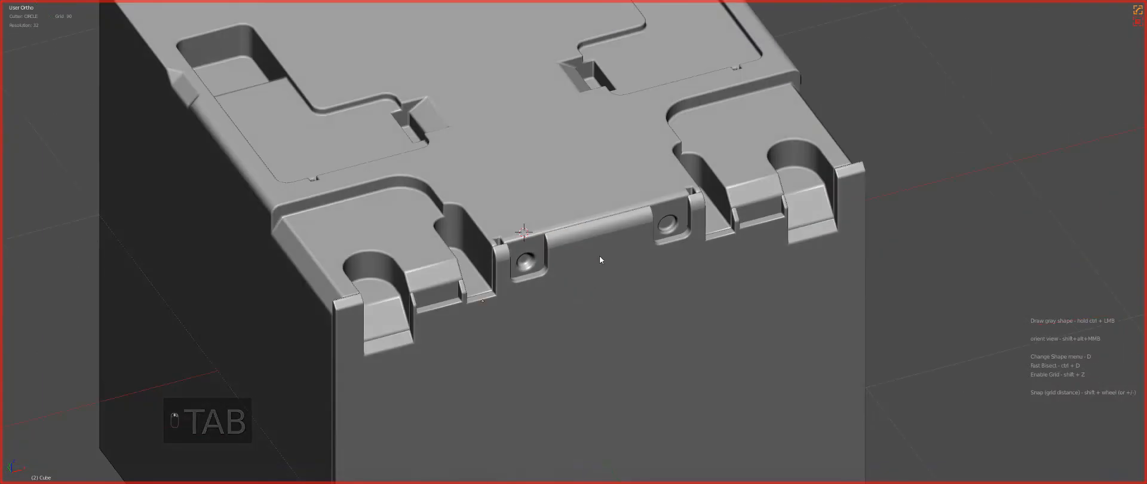
Step: Symmetrize the block across X to copy the reshaped hole to the opposite cutout
{"action": "scroll", "coordinate": [600, 260], "scroll_direction": "down", "scroll_amount": 6}
{"action": "key", "text": "alt+x"}
{"action": "key", "text": "a"}
{"action": "scroll", "coordinate": [593, 254], "scroll_direction": "up", "scroll_amount": 4}
{"action": "key", "text": "a"}
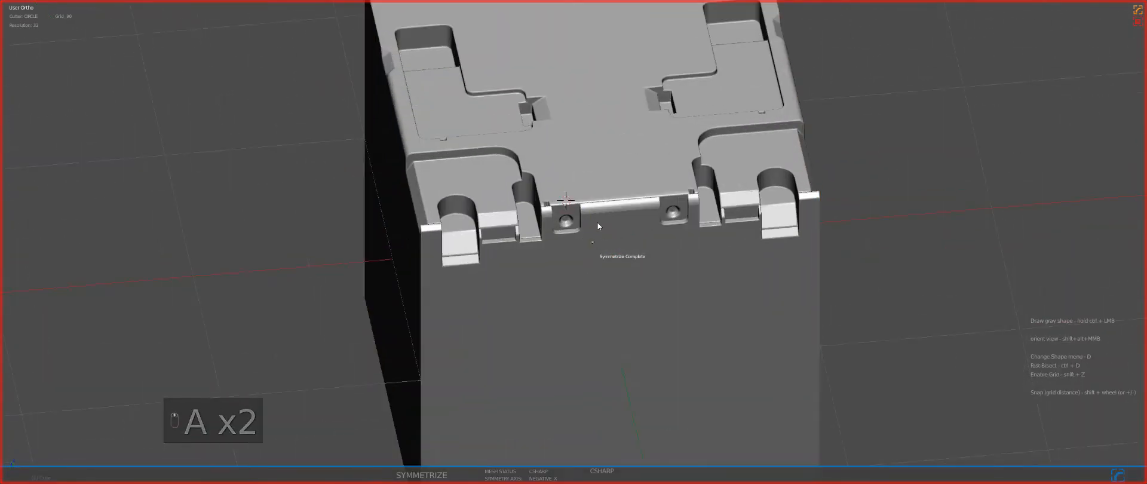
Step: Switch the cutter to a box and cut a rounded square pocket into the top front edge above the left-hand round hole
{"action": "middle_click_drag", "start_coordinate": [598, 226], "coordinate": [625, 247]}
{"action": "key", "text": "z"}
{"action": "key", "text": "KP_1"}
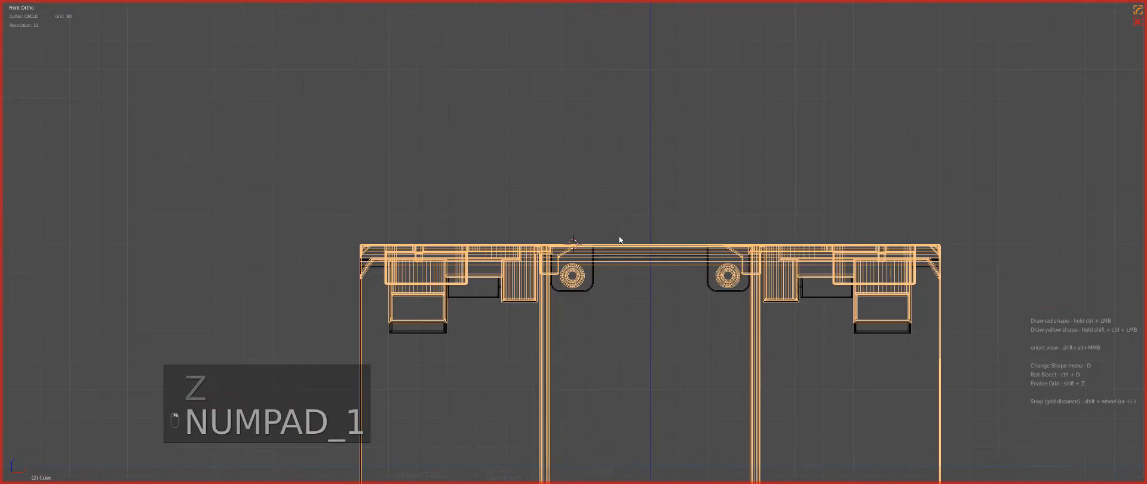
{"action": "scroll", "coordinate": [619, 239], "scroll_direction": "up", "scroll_amount": 8}
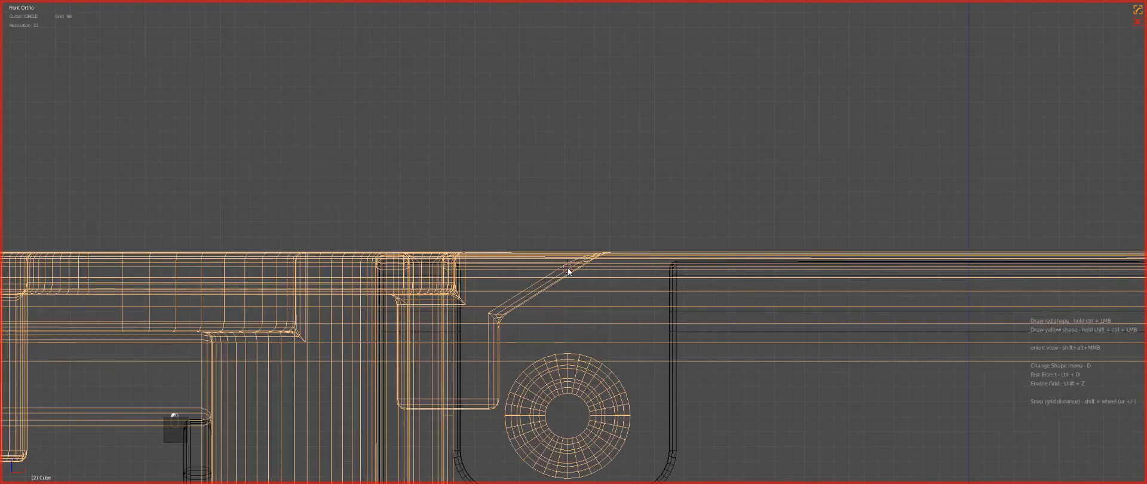
{"action": "key", "text": "z"}
{"action": "key", "text": "KP_7"}
{"action": "scroll", "coordinate": [605, 242], "scroll_direction": "up", "scroll_amount": 4}
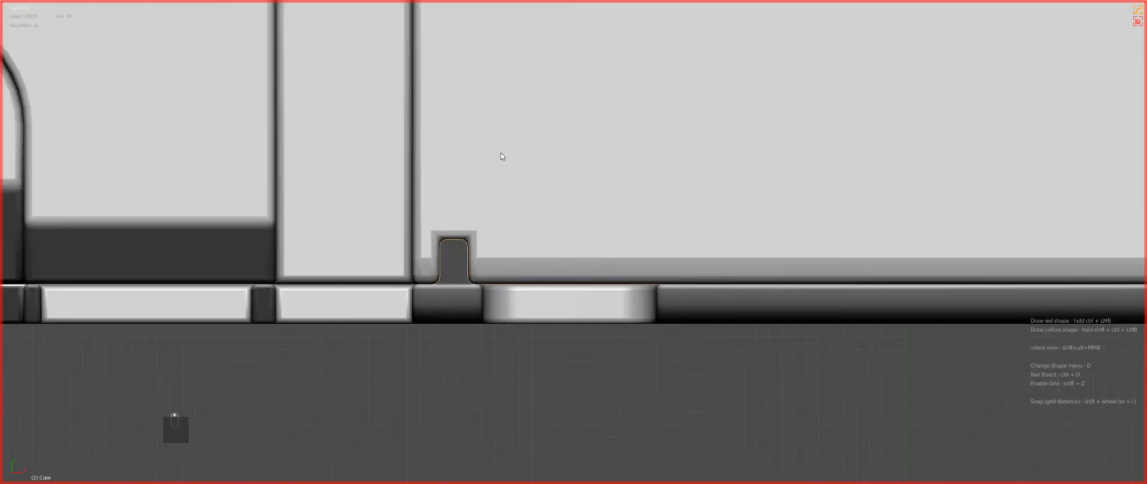
{"action": "left_click", "coordinate": [502, 154]}
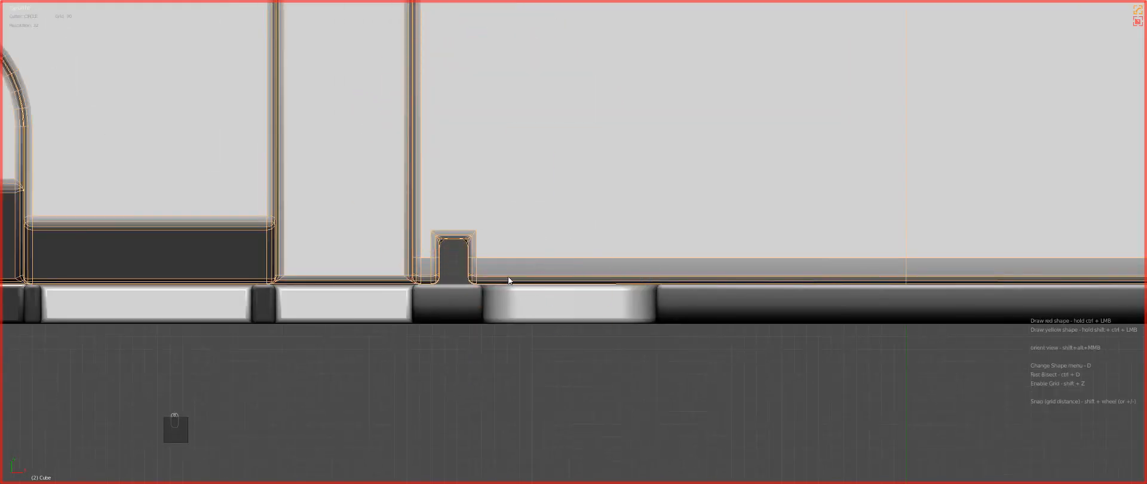
{"action": "key", "text": "d"}
{"action": "left_click", "coordinate": [511, 202]}
{"action": "left_click_drag", "start_coordinate": [504, 174], "coordinate": [637, 314], "text": "ctrl"}
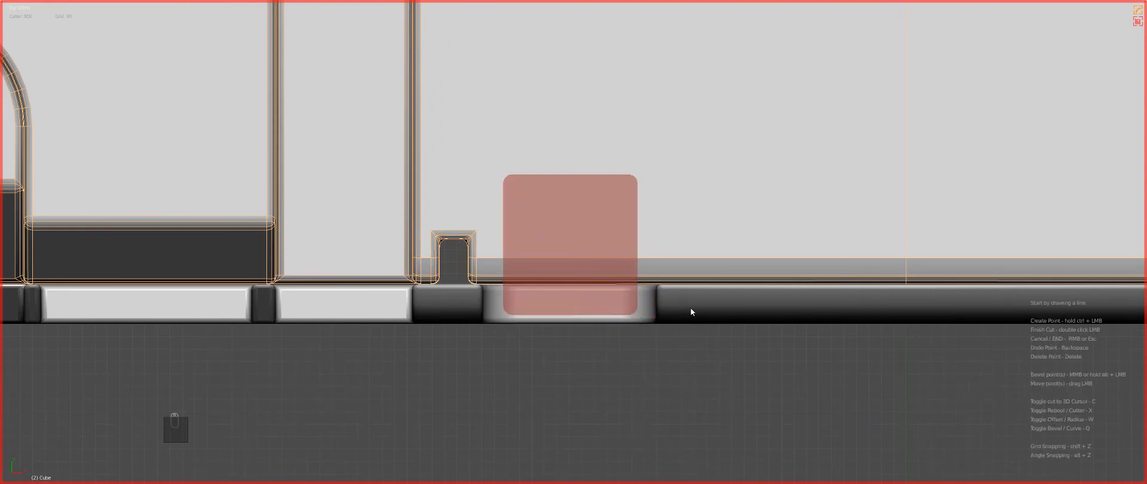
{"action": "double_click", "coordinate": [598, 249]}
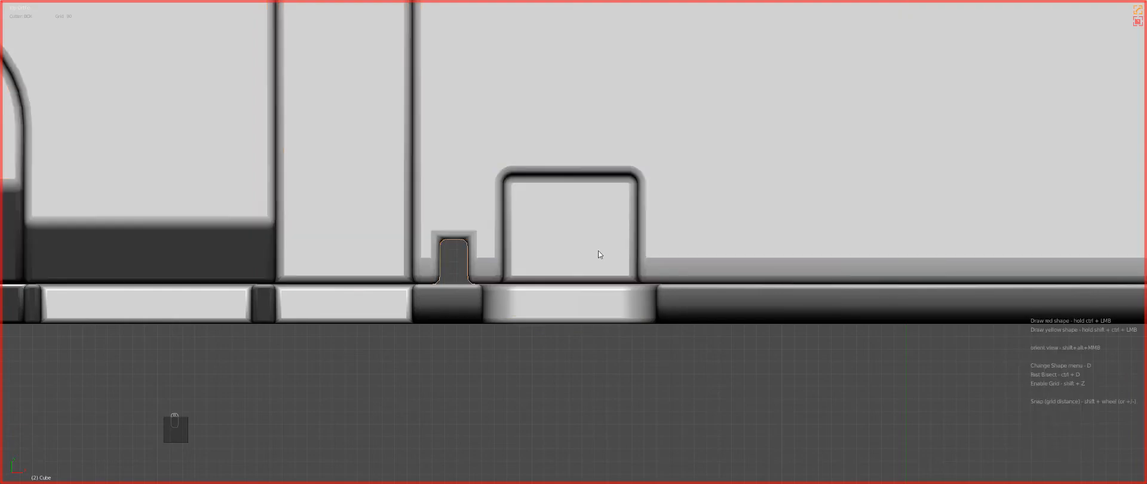
Step: Move the new pocket's floor face down in Edit Mode to deepen the pocket
{"action": "scroll", "coordinate": [597, 250], "scroll_direction": "down", "scroll_amount": 3}
{"action": "mouse_move", "coordinate": [669, 249]}
{"action": "middle_mouse_down"}
{"action": "mouse_move", "coordinate": [636, 241]}
{"action": "mouse_move", "coordinate": [666, 233]}
{"action": "middle_mouse_up"}
{"action": "scroll", "coordinate": [666, 233], "scroll_direction": "down", "scroll_amount": 1}
{"action": "scroll", "coordinate": [665, 233], "scroll_direction": "up", "scroll_amount": 4}
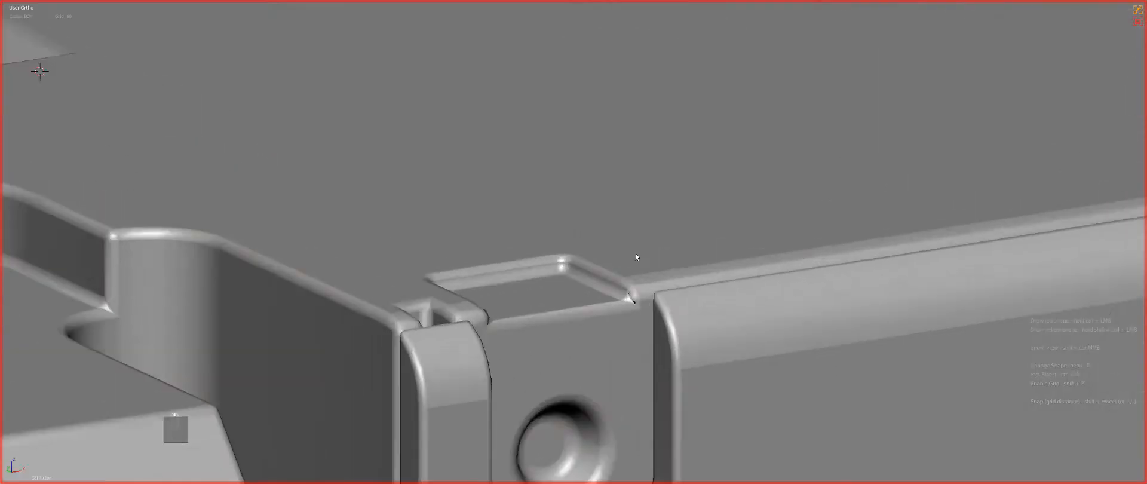
{"action": "key", "text": "Tab"}
{"action": "key", "text": "ctrl+Tab"}
{"action": "left_click", "coordinate": [598, 257]}
{"action": "left_click", "coordinate": [573, 276]}
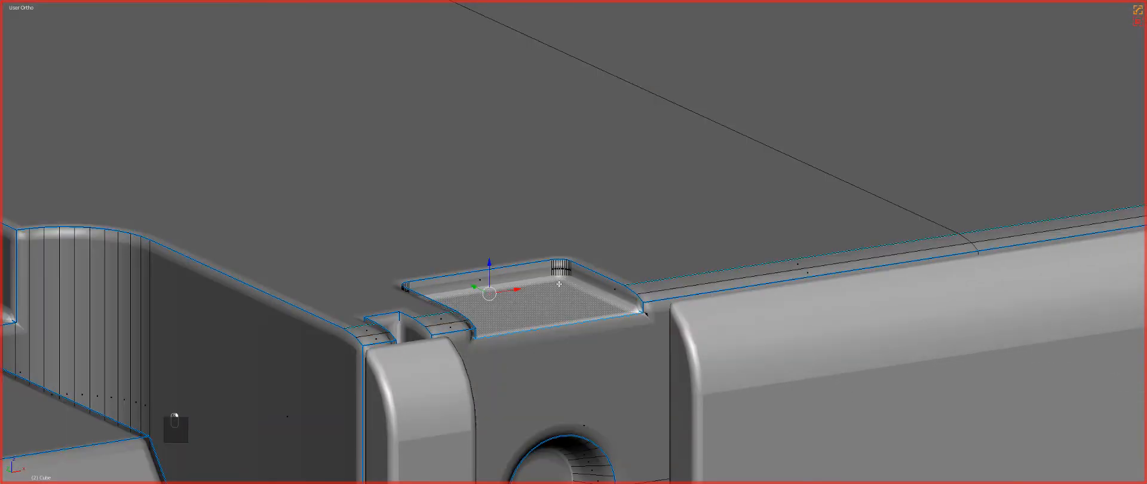
{"action": "key", "text": "g"}
{"action": "left_click", "coordinate": [632, 311]}
{"action": "key", "text": "Tab"}
{"action": "mouse_move", "coordinate": [632, 307]}
{"action": "middle_mouse_down"}
{"action": "mouse_move", "coordinate": [647, 338]}
{"action": "mouse_move", "coordinate": [644, 318]}
{"action": "mouse_move", "coordinate": [623, 306]}
{"action": "middle_mouse_up"}
{"action": "key", "text": "q"}
{"action": "left_click", "coordinate": [647, 326]}
{"action": "left_click", "coordinate": [625, 339]}
Step: Add an edge across the pocket floor near its front, lower the front edge along Z to slope it, and return to Object Mode
{"action": "key", "text": "Tab"}
{"action": "key", "text": "ctrl+Tab"}
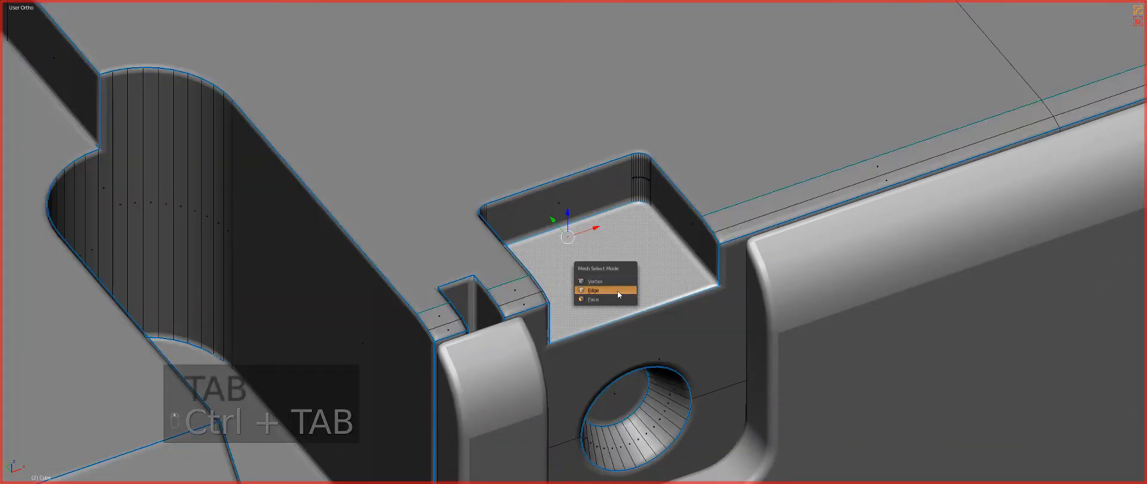
{"action": "left_click", "coordinate": [618, 290]}
{"action": "left_click", "coordinate": [633, 316]}
{"action": "left_click", "coordinate": [699, 341]}
{"action": "right_click", "coordinate": [664, 309]}
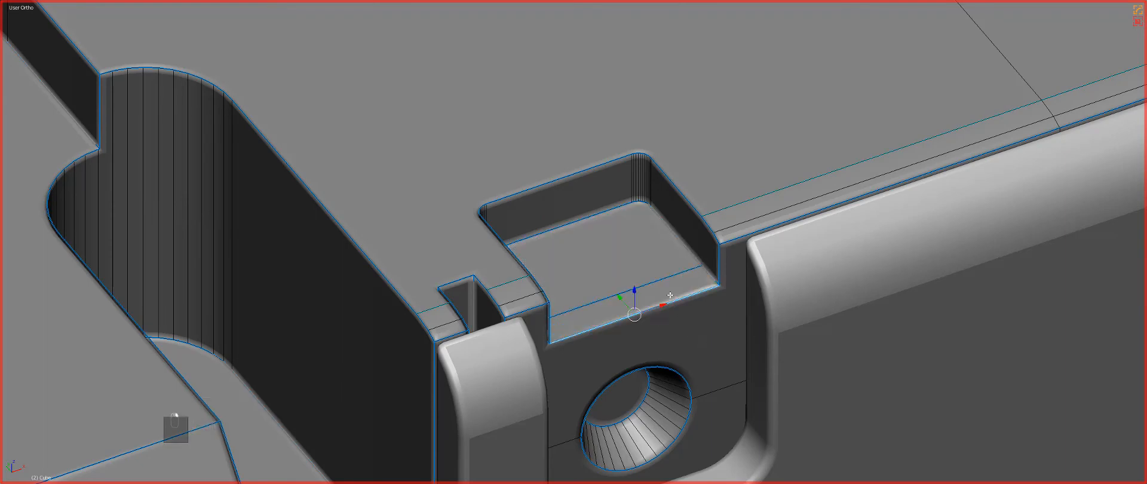
{"action": "key", "text": "g"}
{"action": "key", "text": "z"}
{"action": "left_click", "coordinate": [679, 334]}
{"action": "key", "text": "Tab"}
Step: Symmetrize the block across X to copy the sloped pocket above the opposite round hole
{"action": "scroll", "coordinate": [718, 315], "scroll_direction": "down", "scroll_amount": 3}
{"action": "scroll", "coordinate": [718, 315], "scroll_direction": "down", "scroll_amount": 3}
{"action": "key", "text": "alt+x"}
{"action": "middle_click_drag", "start_coordinate": [717, 281], "coordinate": [638, 269]}
{"action": "key", "text": "a"}
Step: Examine the pockets' position and profile in front, side and wireframe views
{"action": "scroll", "coordinate": [635, 280], "scroll_direction": "up", "scroll_amount": 2}
{"action": "scroll", "coordinate": [635, 273], "scroll_direction": "up", "scroll_amount": 1}
{"action": "key", "text": "KP_1"}
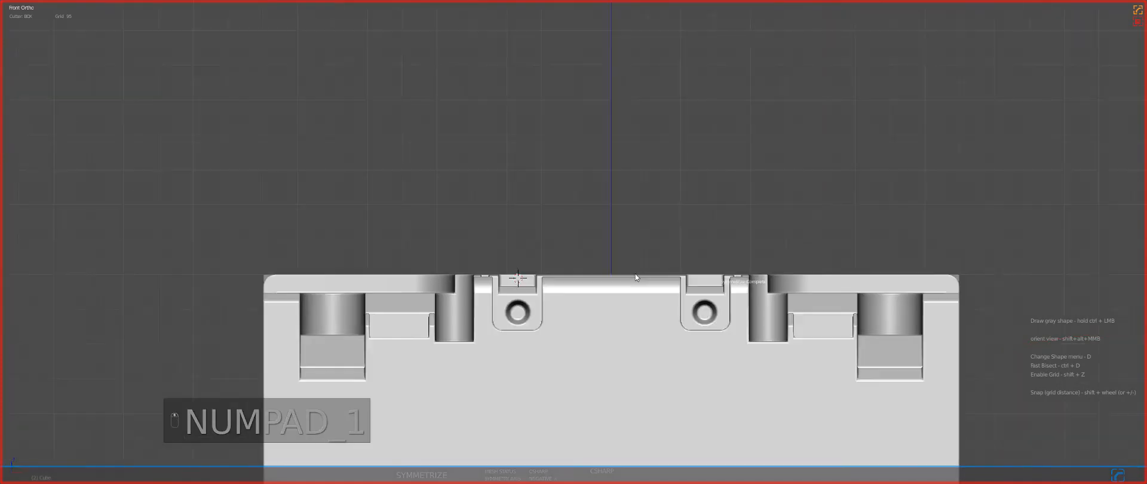
{"action": "key", "text": "KP_3"}
{"action": "key", "text": "z"}
{"action": "scroll", "coordinate": [586, 295], "scroll_direction": "up", "scroll_amount": 3}
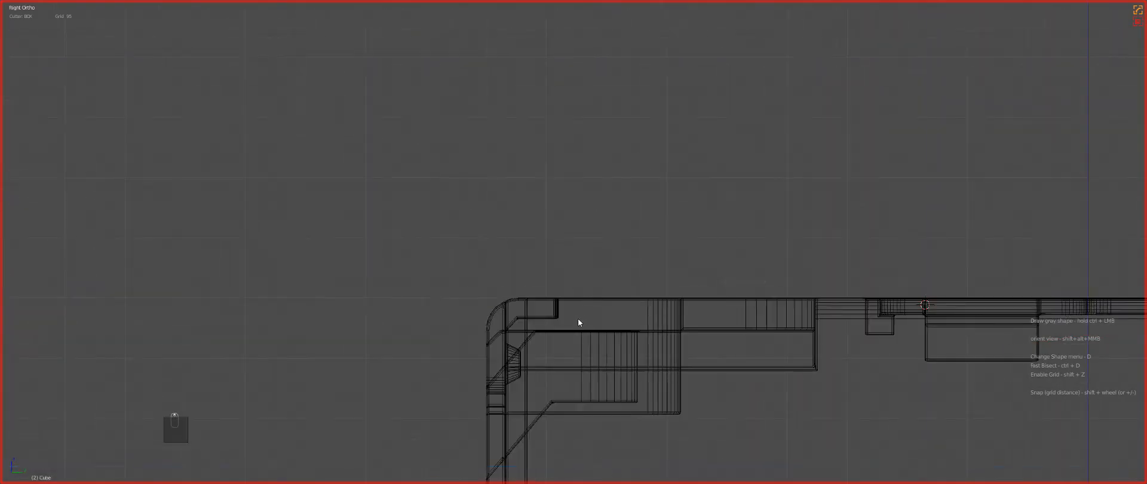
{"action": "key", "text": "z"}
{"action": "key", "text": "KP_1"}
{"action": "mouse_move", "coordinate": [578, 319]}
{"action": "middle_mouse_down"}
{"action": "mouse_move", "coordinate": [607, 343]}
{"action": "mouse_move", "coordinate": [580, 275]}
{"action": "mouse_move", "coordinate": [600, 293]}
{"action": "mouse_move", "coordinate": [574, 278]}
{"action": "mouse_move", "coordinate": [567, 307]}
{"action": "mouse_move", "coordinate": [559, 255]}
{"action": "middle_mouse_up"}
{"action": "scroll", "coordinate": [607, 346], "scroll_direction": "down", "scroll_amount": 2}
{"action": "scroll", "coordinate": [573, 277], "scroll_direction": "up", "scroll_amount": 3}
{"action": "scroll", "coordinate": [571, 277], "scroll_direction": "down", "scroll_amount": 2}
Step: Cut a centre line down the left-hand pocket's back wall and floor in Edit Mode, and bevel it into a strip
{"action": "key", "text": "Tab"}
{"action": "scroll", "coordinate": [567, 307], "scroll_direction": "up", "scroll_amount": 4}
{"action": "key", "text": "ctrl+r"}
{"action": "key", "text": "ctrl+Tab"}
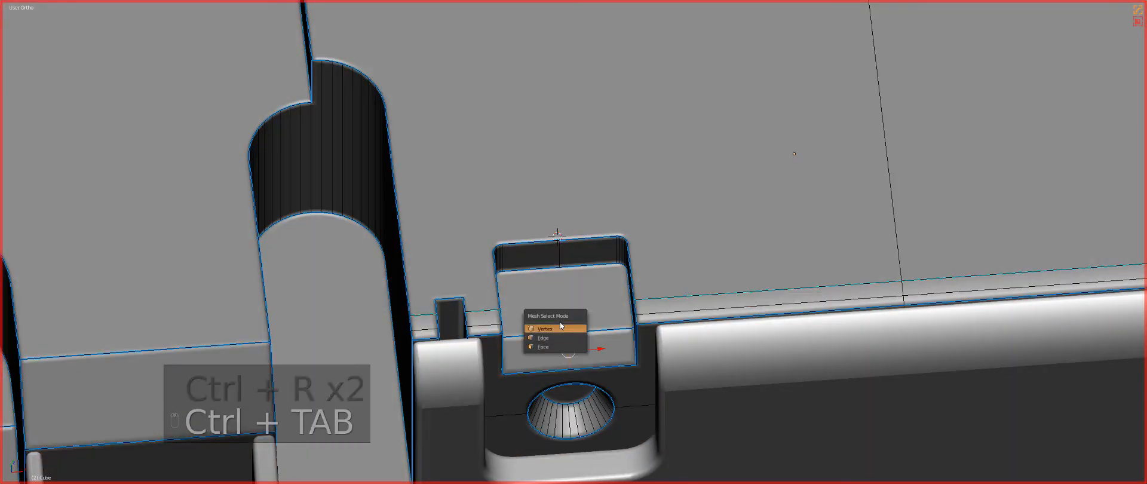
{"action": "left_click", "coordinate": [560, 326]}
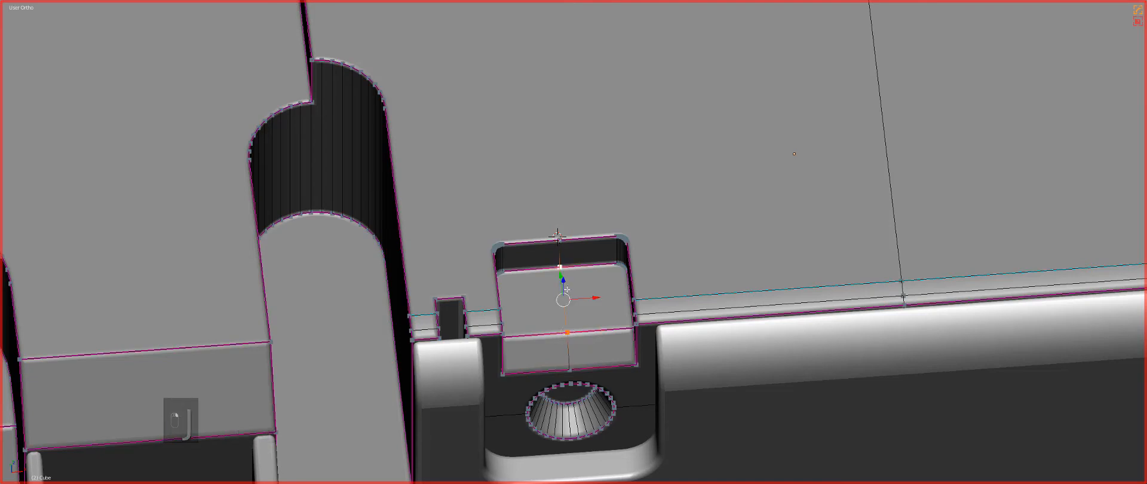
{"action": "key", "text": "ctrl+b"}
{"action": "left_click", "coordinate": [575, 298]}
Step: Bevel the middle segment of the pocket's rear floor edge into a chamfered recess, apply Set Sharp and return to Object Mode
{"action": "key", "text": "ctrl+Tab"}
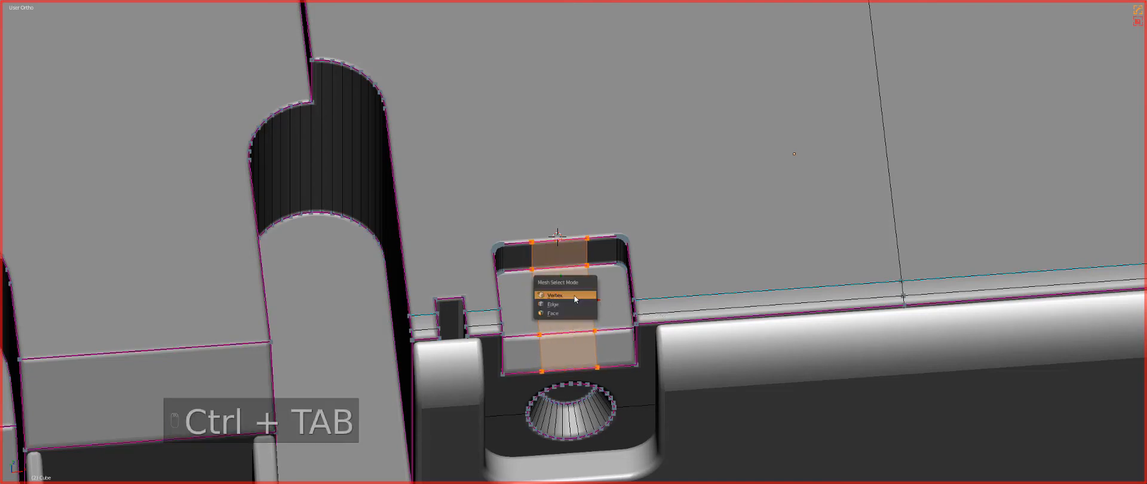
{"action": "left_click", "coordinate": [561, 294]}
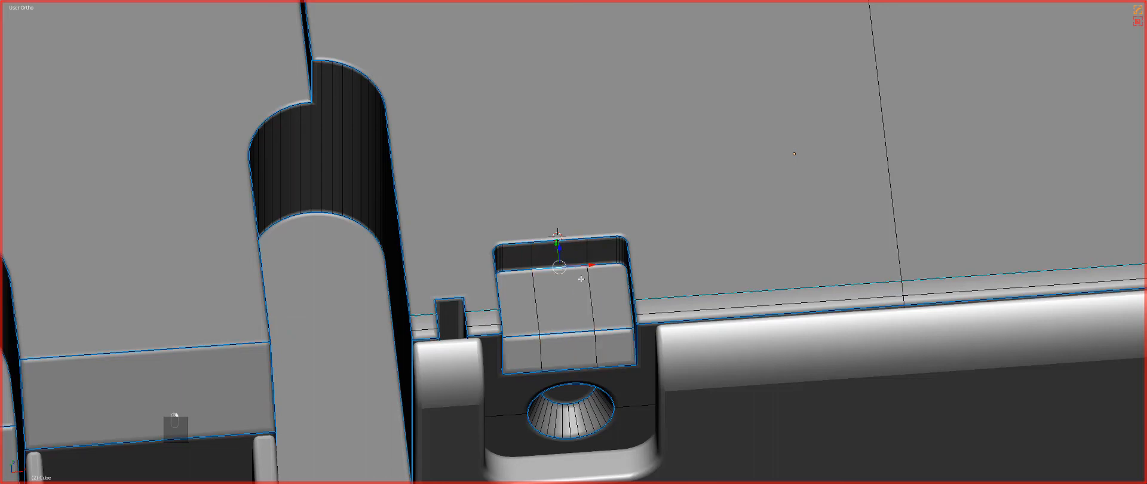
{"action": "key", "text": "ctrl+b"}
{"action": "key", "text": "Tab"}
{"action": "key", "text": "Tab"}
{"action": "key", "text": "q"}
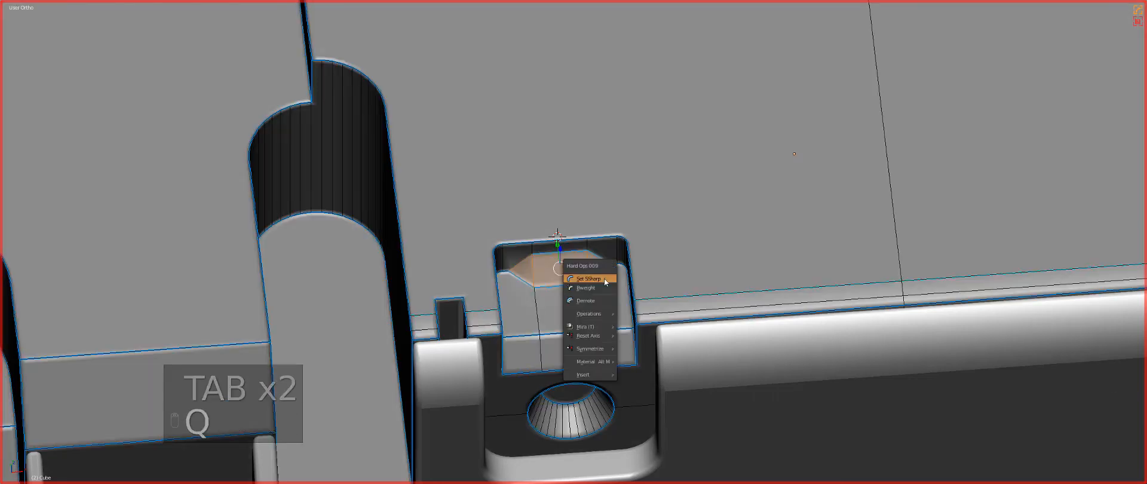
{"action": "key", "text": "q"}
{"action": "key", "text": "Tab"}
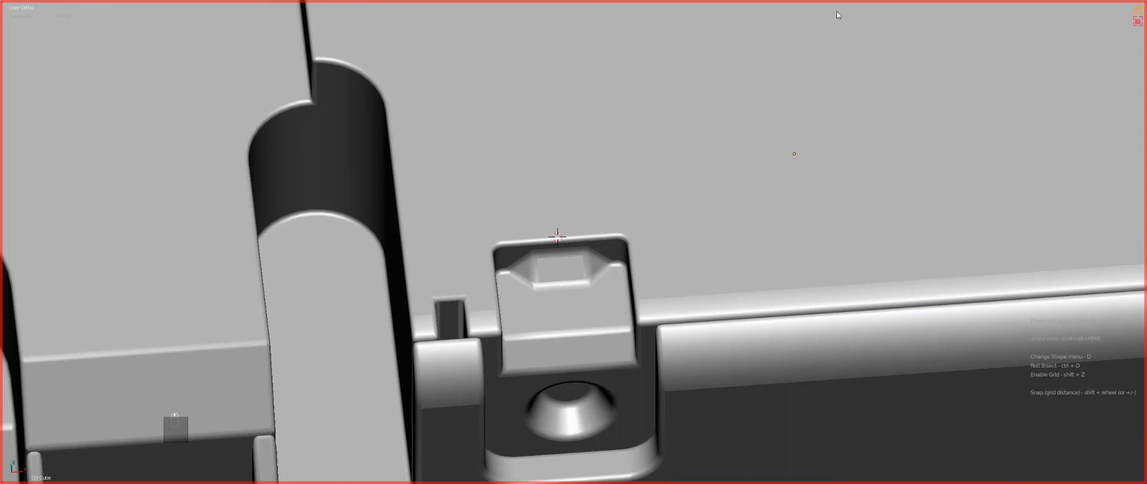
Step: Align the view to the chamfered recess's sloped face and box-cut a small slot through to the wall below the round hole
{"action": "middle_click", "coordinate": [559, 263], "text": "alt+shift"}
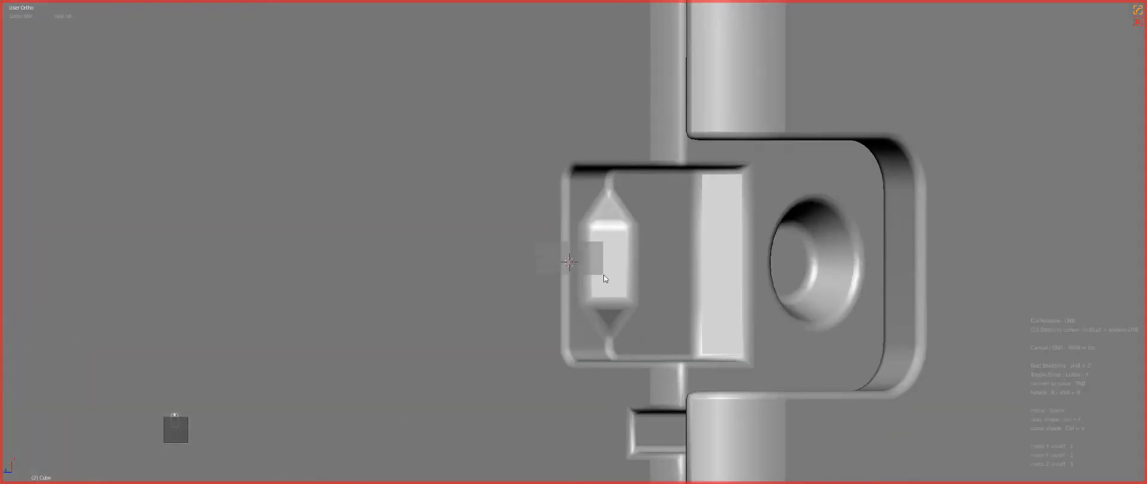
{"action": "right_click", "coordinate": [603, 274]}
{"action": "mouse_move", "coordinate": [533, 238]}
{"action": "left_mouse_down", "text": "ctrl"}
{"action": "mouse_move", "coordinate": [625, 281]}
{"action": "mouse_move", "coordinate": [602, 280]}
{"action": "left_mouse_up", "text": "ctrl"}
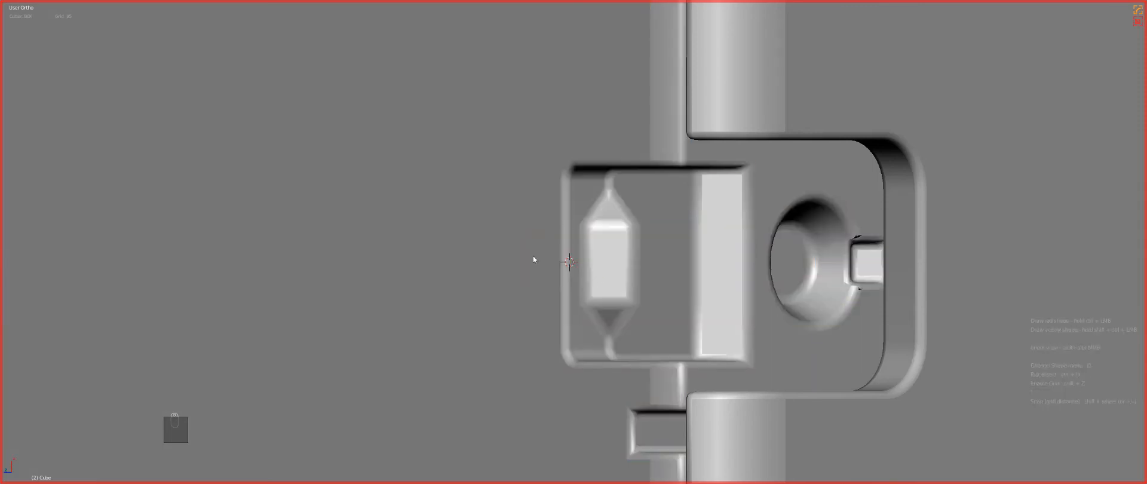
{"action": "key", "text": "z"}
{"action": "key", "text": "KP_1"}
{"action": "key", "text": "KP_3"}
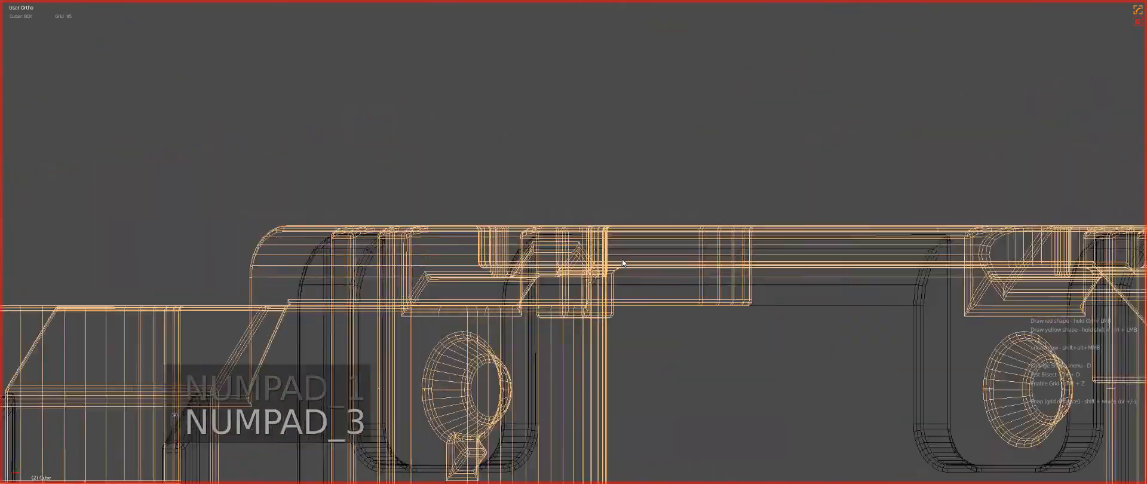
{"action": "key", "text": "z"}
{"action": "mouse_move", "coordinate": [559, 291]}
{"action": "middle_mouse_down"}
{"action": "mouse_move", "coordinate": [600, 339]}
{"action": "mouse_move", "coordinate": [526, 318]}
{"action": "mouse_move", "coordinate": [606, 307]}
{"action": "middle_mouse_up"}
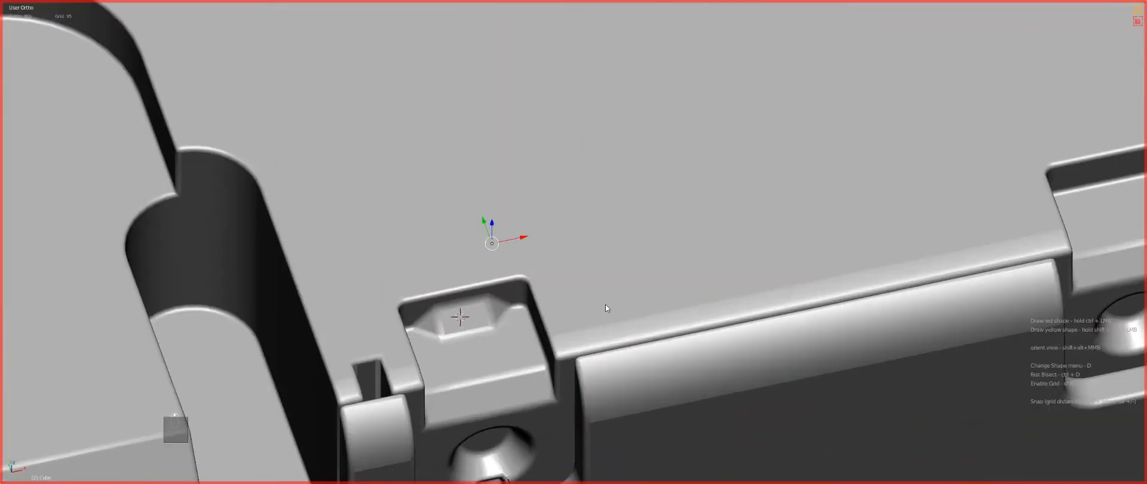
Step: Realign the view to the recess, box-cut a small slot into it, and symmetrize the block across X
{"action": "middle_click", "coordinate": [471, 314], "text": "alt+shift"}
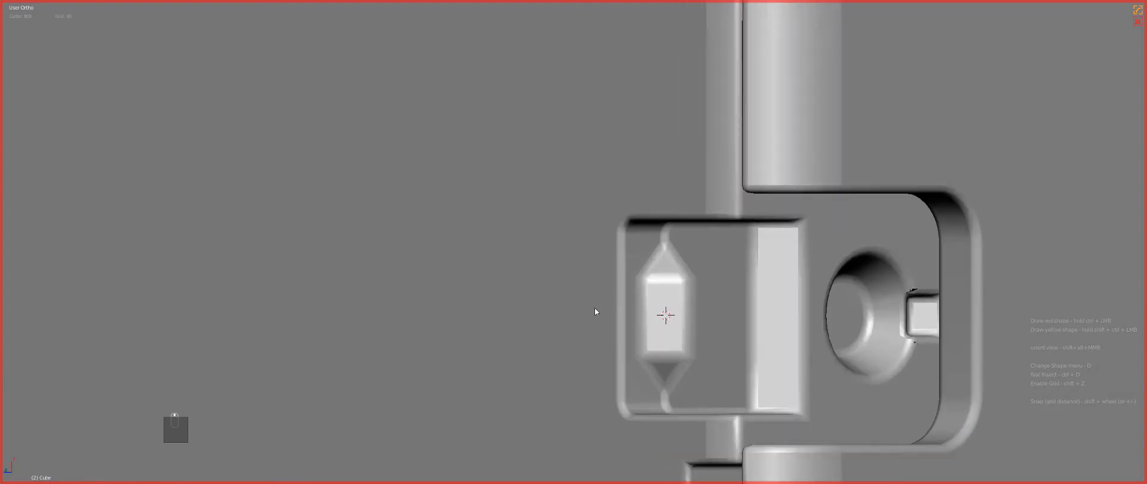
{"action": "left_click_drag", "start_coordinate": [586, 291], "coordinate": [670, 336], "text": "ctrl"}
{"action": "middle_click_drag", "start_coordinate": [672, 333], "coordinate": [610, 239]}
{"action": "key", "text": "KP_1"}
{"action": "key", "text": "q"}
{"action": "left_click", "coordinate": [702, 290]}
{"action": "left_click", "coordinate": [708, 293]}
{"action": "scroll", "coordinate": [707, 292], "scroll_direction": "down", "scroll_amount": 3}
{"action": "key", "text": "alt+x"}
Step: Examine the mirrored slots and pockets on the front edge in perspective, orthographic and wireframe views
{"action": "key", "text": "KP_5"}
{"action": "middle_click_drag", "start_coordinate": [364, 190], "coordinate": [568, 227], "text": "shift"}
{"action": "scroll", "coordinate": [568, 227], "scroll_direction": "up", "scroll_amount": 3}
{"action": "key", "text": "KP_4"}
{"action": "key", "text": "KP_1"}
{"action": "key", "text": "KP_3"}
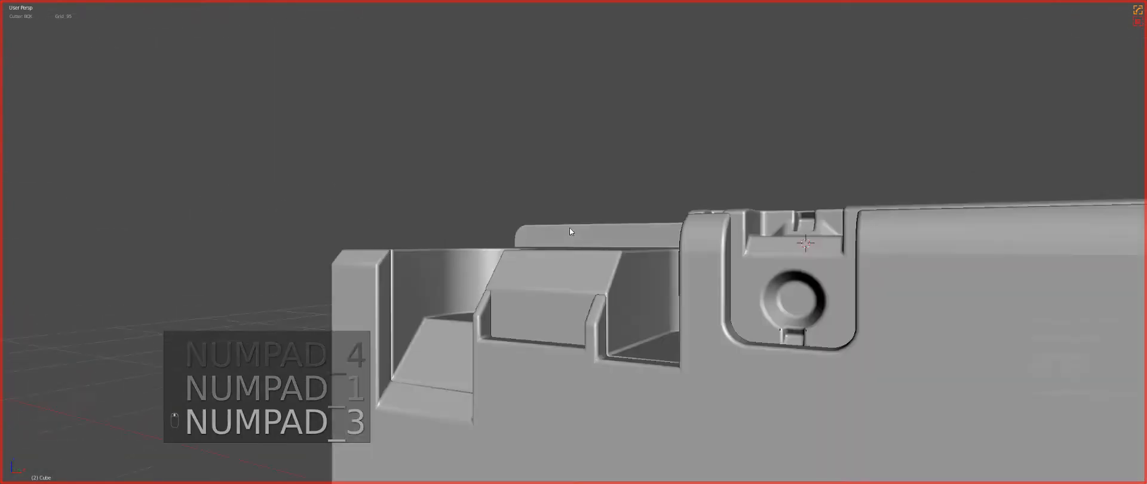
{"action": "key", "text": "KP_5"}
{"action": "key", "text": "z"}
{"action": "key", "text": "z"}
{"action": "middle_click_drag", "start_coordinate": [696, 243], "coordinate": [672, 296]}
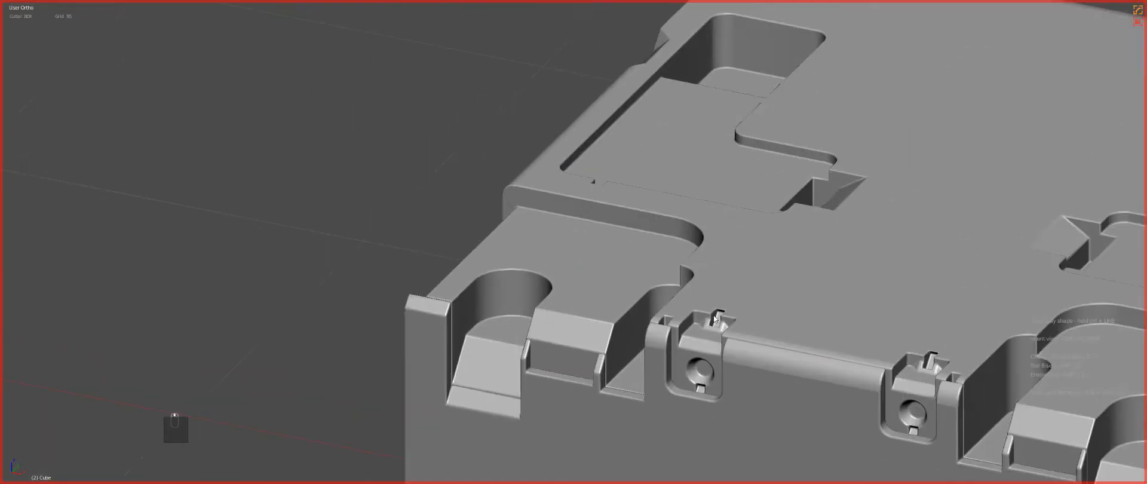
{"action": "scroll", "coordinate": [706, 327], "scroll_direction": "down", "scroll_amount": 2}
Step: Box-cut a rectangular notch into the straight step wall behind the left-hand front cutouts
{"action": "key", "text": "KP_7"}
{"action": "scroll", "coordinate": [637, 245], "scroll_direction": "up", "scroll_amount": 4}
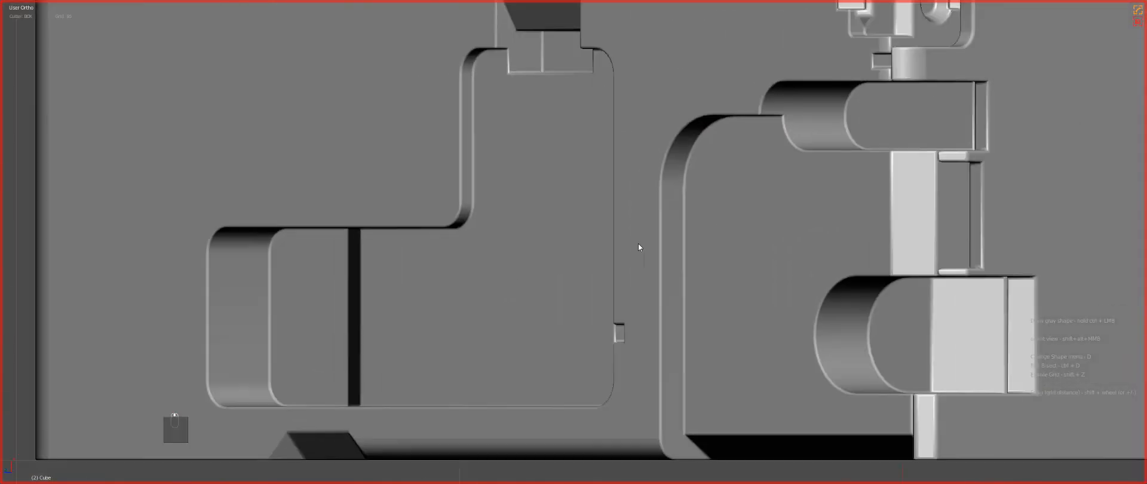
{"action": "right_click", "coordinate": [721, 287]}
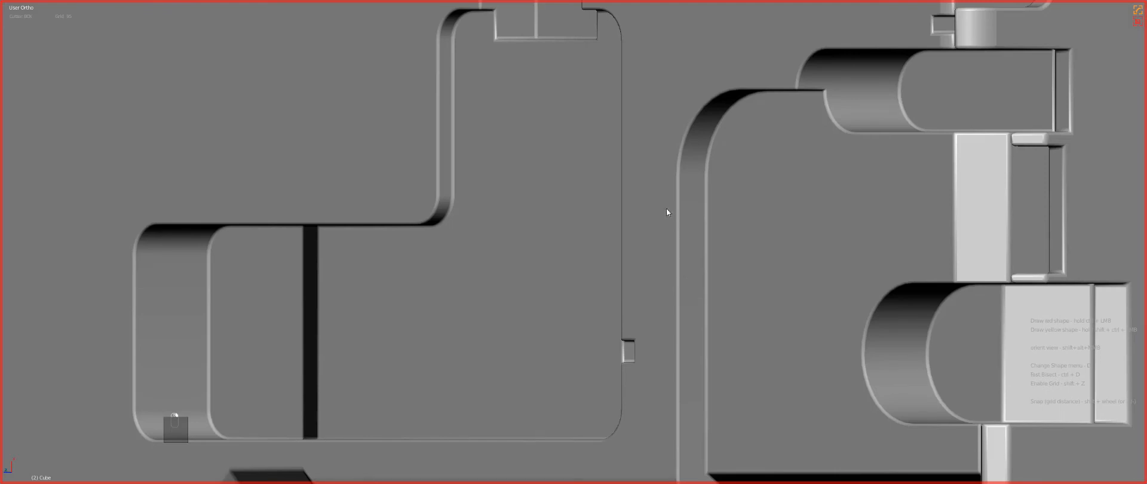
{"action": "left_click_drag", "start_coordinate": [667, 208], "coordinate": [716, 279], "text": "ctrl"}
{"action": "left_click_drag", "start_coordinate": [716, 326], "coordinate": [718, 324], "text": "ctrl"}
{"action": "key", "text": "KP_1"}
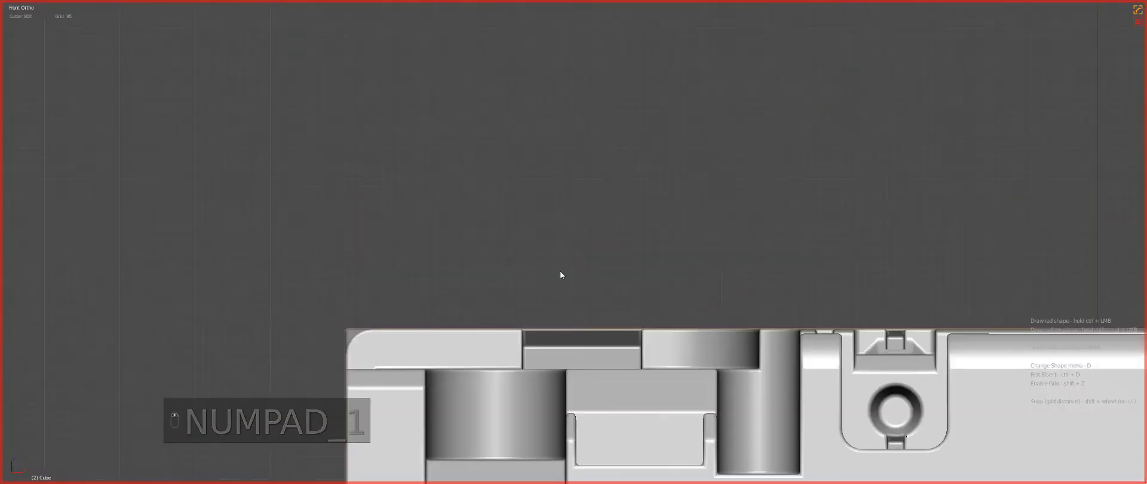
Step: Symmetrize the block across X to copy the rectangular notch to the opposite step wall
{"action": "middle_click_drag", "start_coordinate": [560, 271], "coordinate": [700, 332]}
{"action": "key", "text": "a"}
{"action": "key", "text": "alt+x"}
{"action": "key", "text": "a"}
{"action": "scroll", "coordinate": [611, 281], "scroll_direction": "down", "scroll_amount": 2}
{"action": "key", "text": "a"}
{"action": "scroll", "coordinate": [674, 307], "scroll_direction": "up", "scroll_amount": 3}
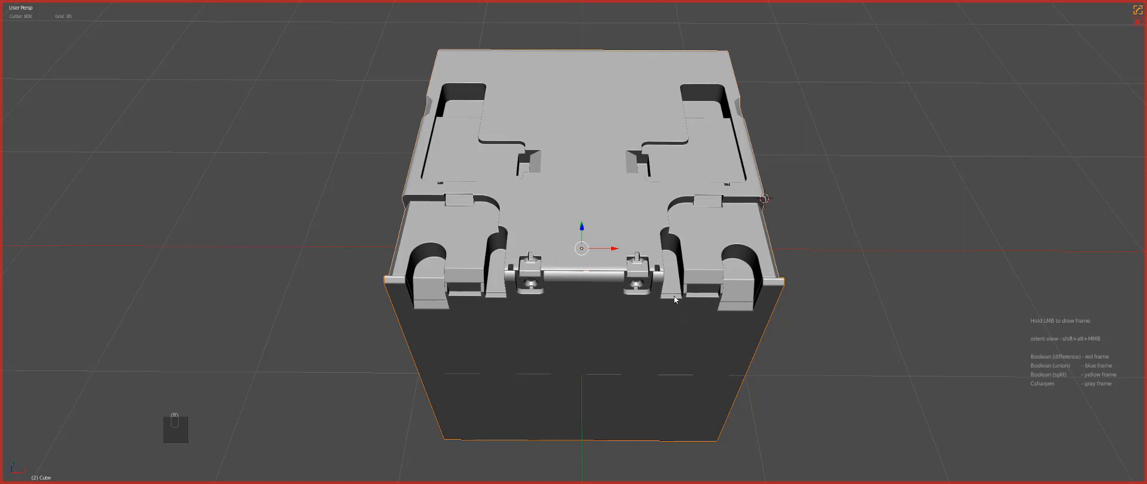
Step: Inspect the whole block's mesh in Edit Mode with nothing selected, and review the model's top and front in Object Mode
{"action": "key", "text": "Tab"}
{"action": "scroll", "coordinate": [325, 254], "scroll_direction": "up", "scroll_amount": 3}
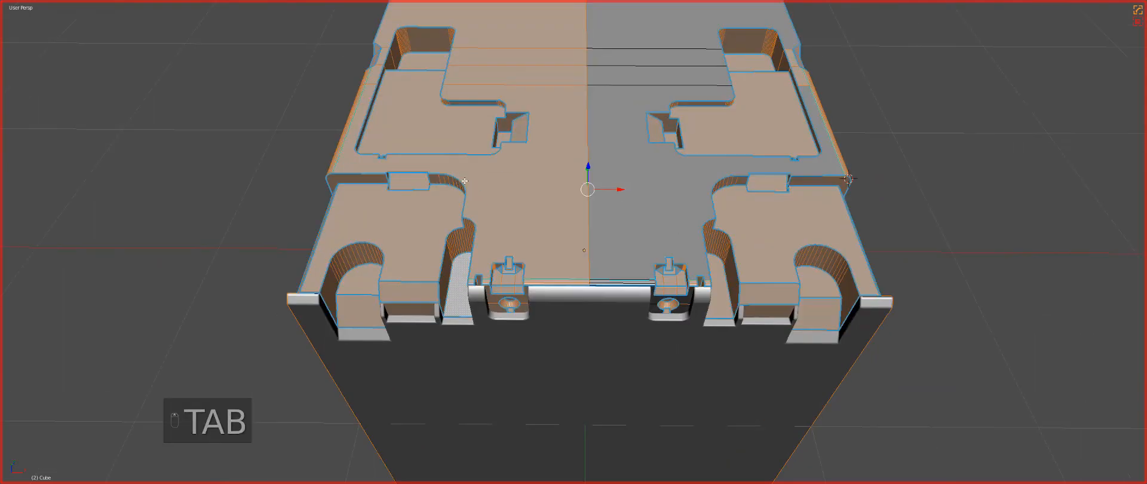
{"action": "key", "text": "a"}
{"action": "key", "text": "a"}
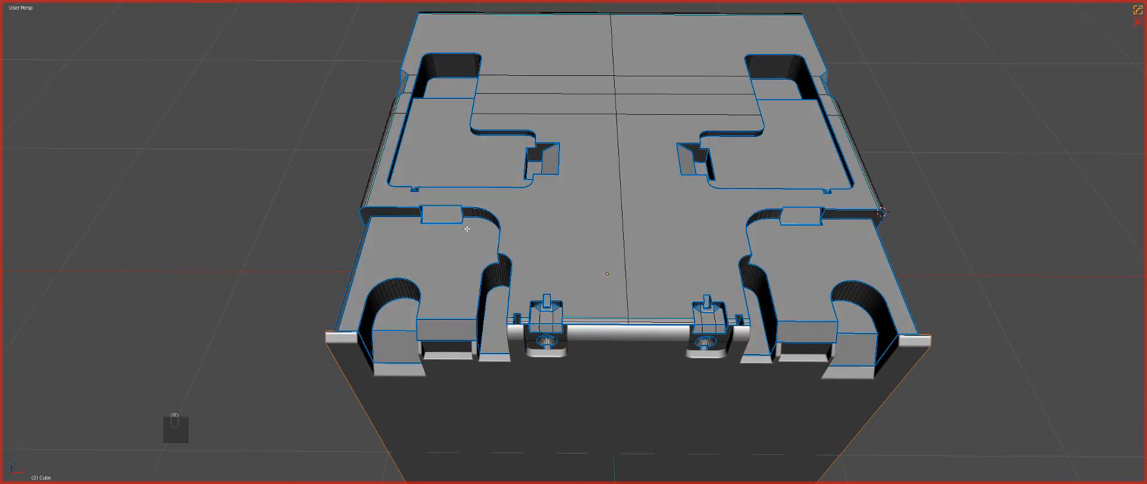
{"action": "middle_click_drag", "start_coordinate": [466, 229], "coordinate": [625, 242]}
{"action": "scroll", "coordinate": [477, 267], "scroll_direction": "up", "scroll_amount": 4}
{"action": "scroll", "coordinate": [477, 267], "scroll_direction": "down", "scroll_amount": 5}
{"action": "key", "text": "Tab"}
{"action": "scroll", "coordinate": [600, 249], "scroll_direction": "down", "scroll_amount": 2}
{"action": "scroll", "coordinate": [591, 233], "scroll_direction": "down", "scroll_amount": 2}
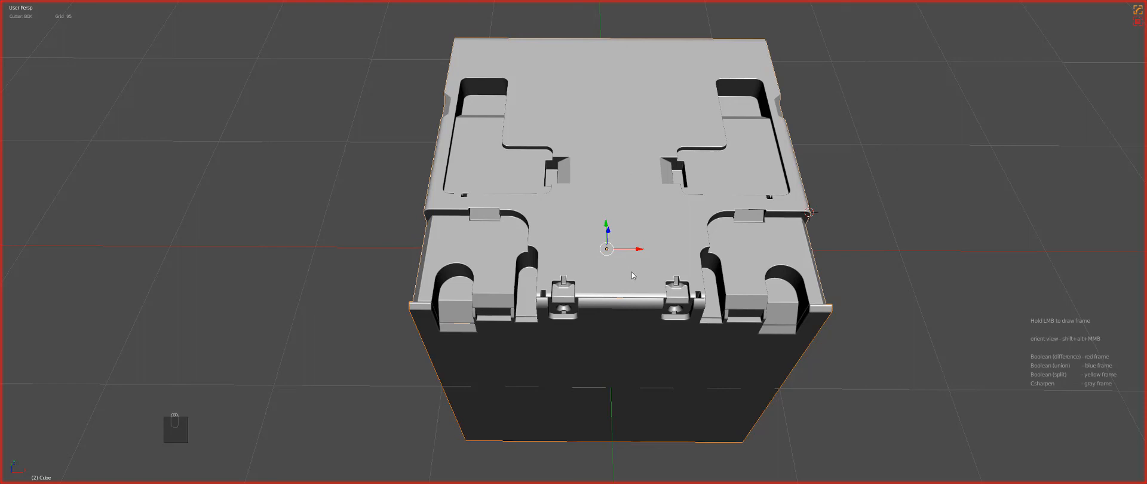
{"action": "middle_click_drag", "start_coordinate": [643, 284], "coordinate": [618, 259]}
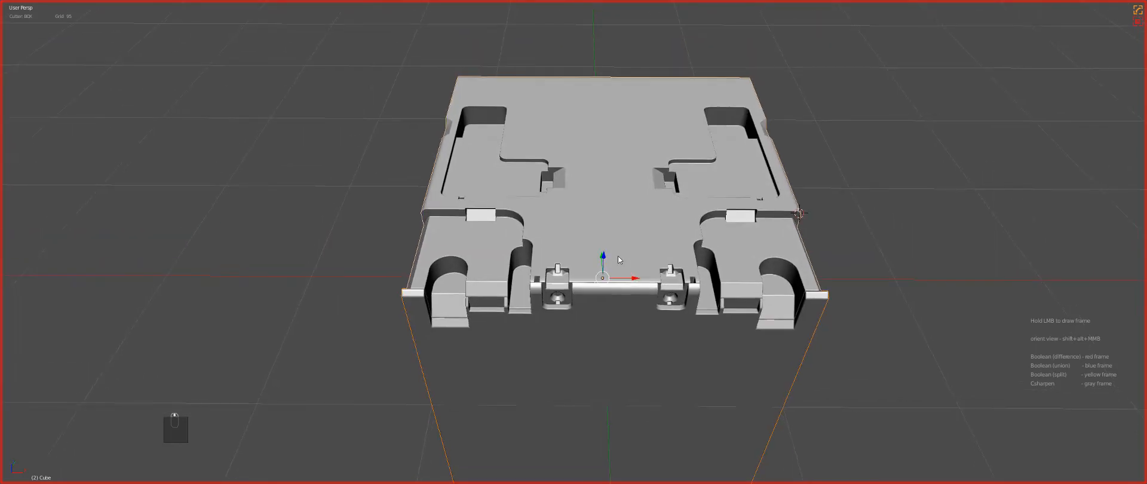
{"action": "scroll", "coordinate": [675, 261], "scroll_direction": "up", "scroll_amount": 1}
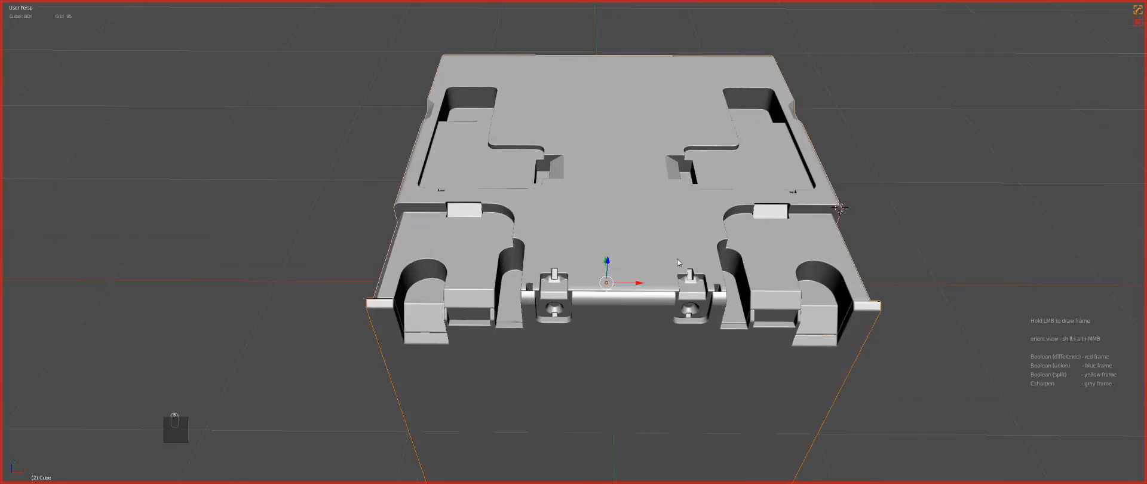
{"action": "middle_click_drag", "start_coordinate": [676, 279], "coordinate": [690, 276]}
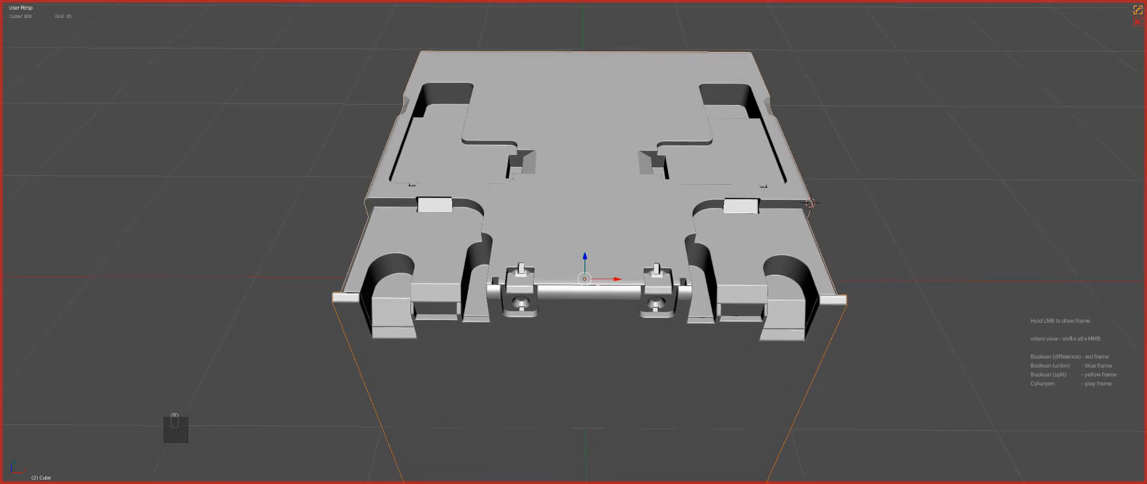